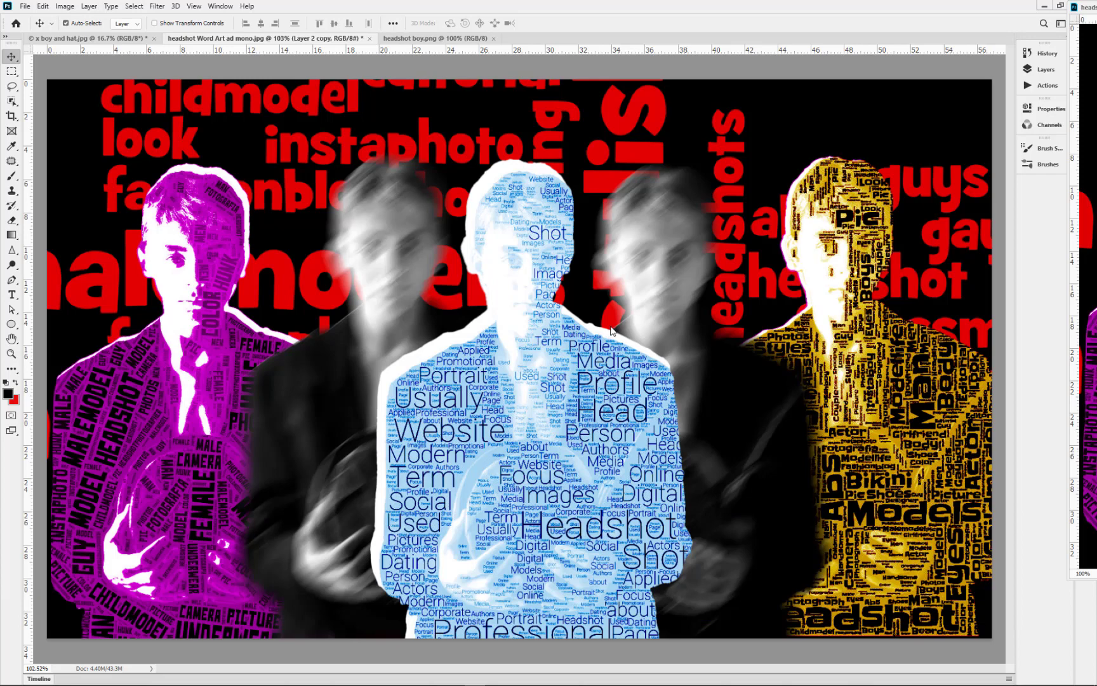
Step: Select the subject in x boy and hat.jpg automatically and copy the selection to a new layer
left_click(122, 39)
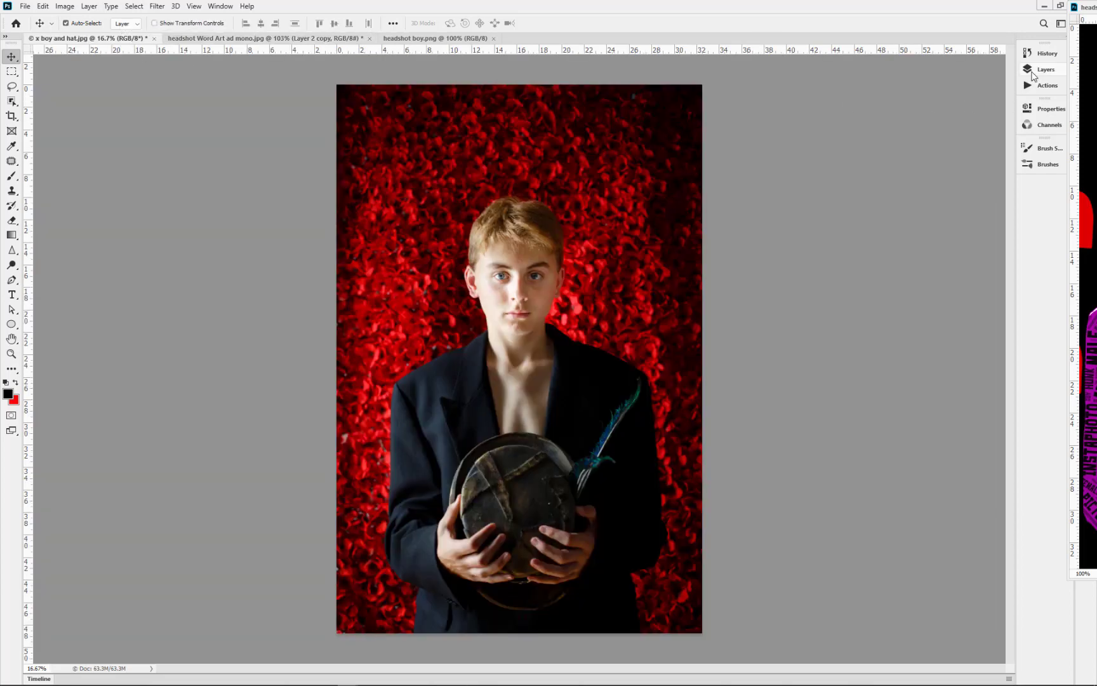
left_click(14, 102)
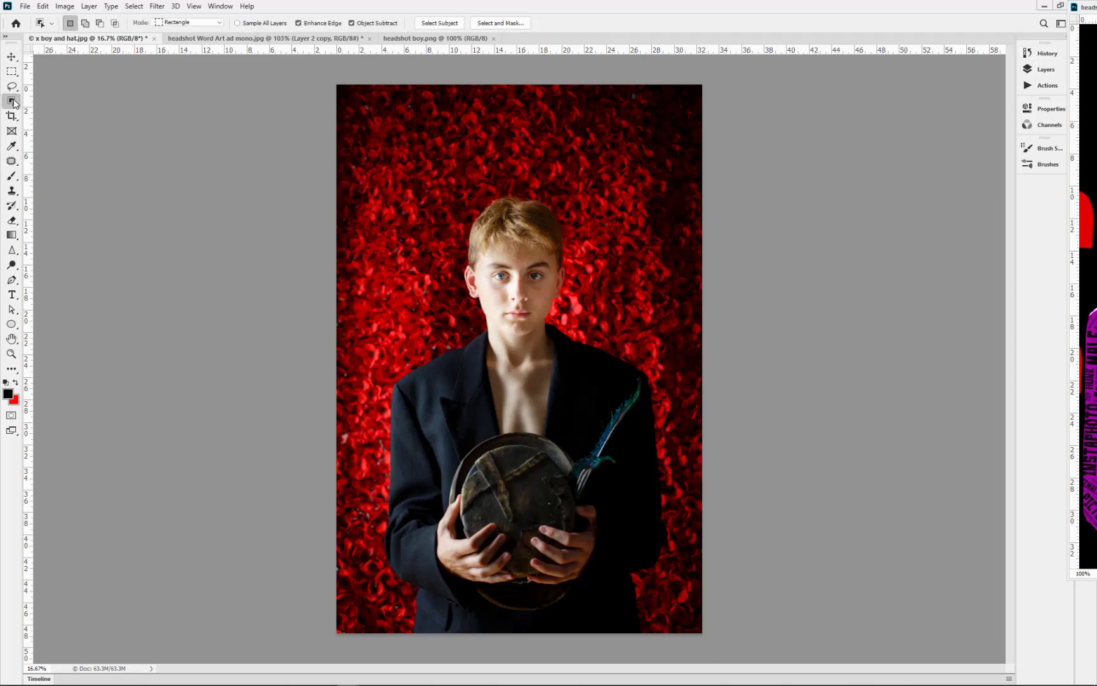
left_click(440, 23)
left_click(1046, 72)
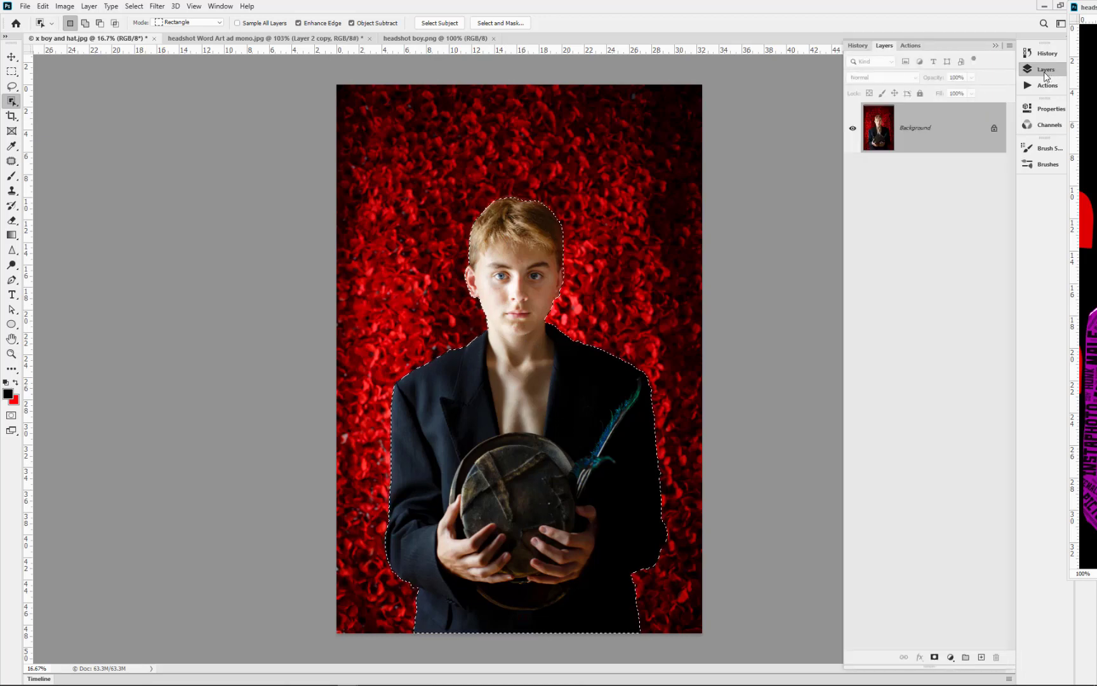
key("ctrl+j")
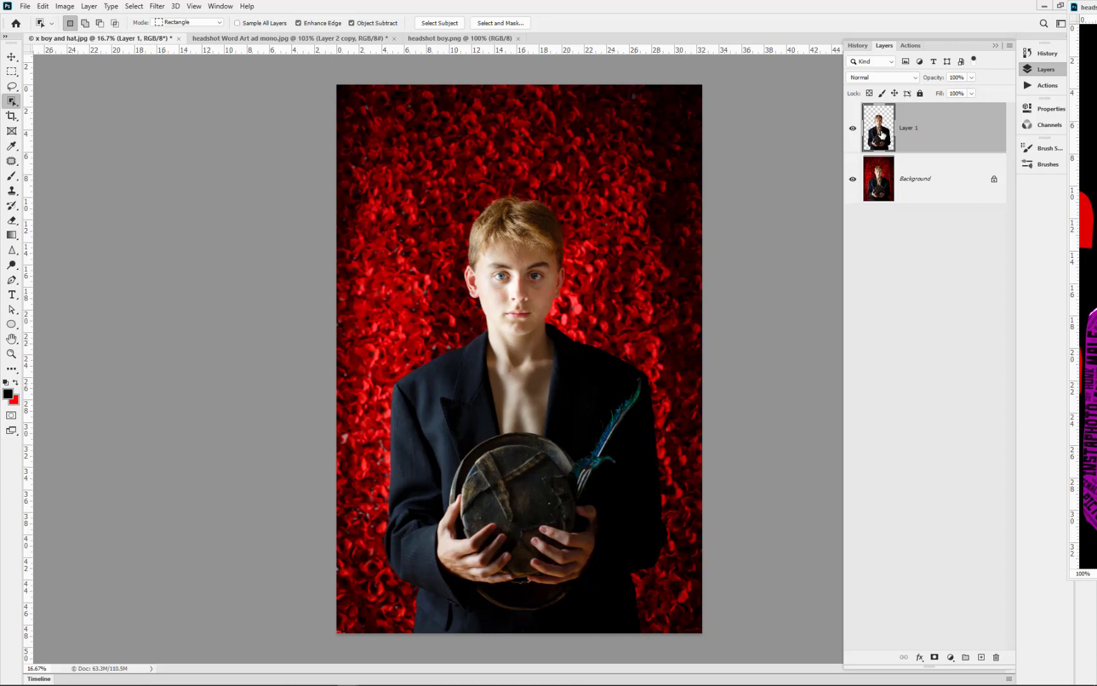
Step: Fill the Background layer behind the cut-out boy with white and merge all layers into one
left_click(853, 180)
left_click(853, 180)
left_click(870, 181)
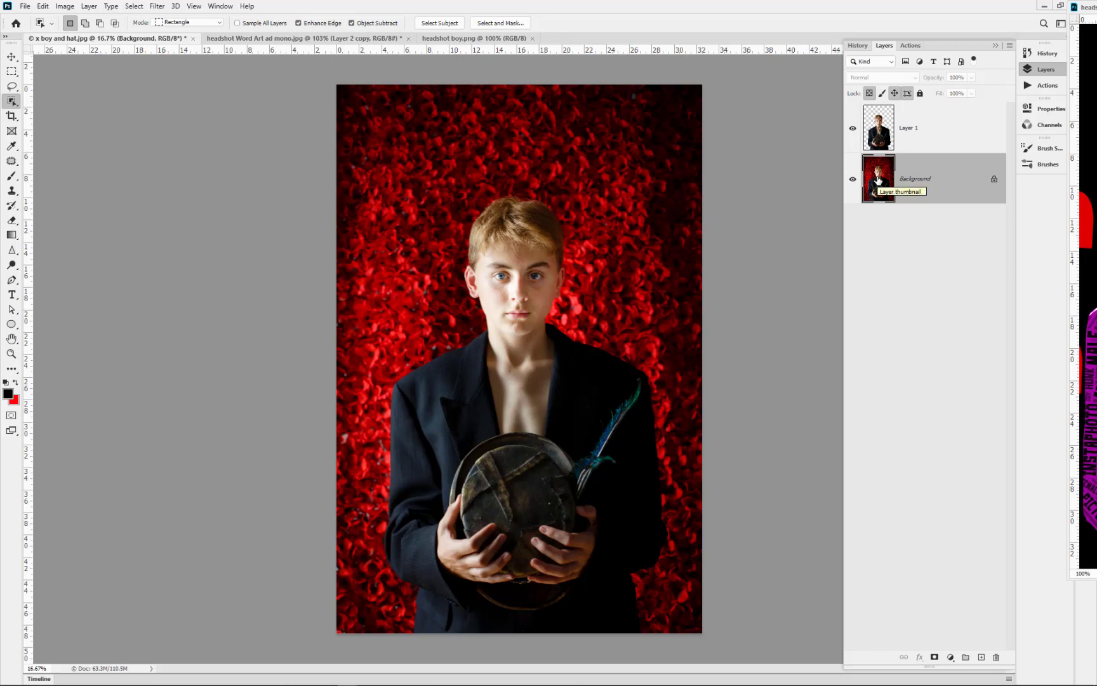
key("d")
key("ctrl+BackSpace")
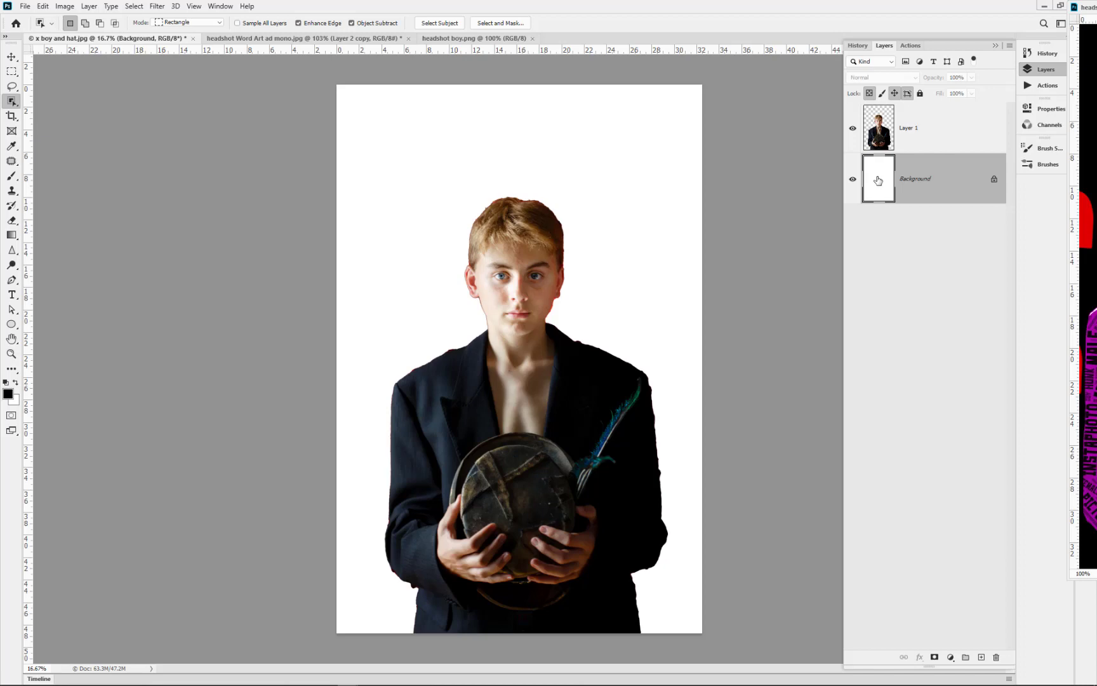
key("ctrl+shift+e")
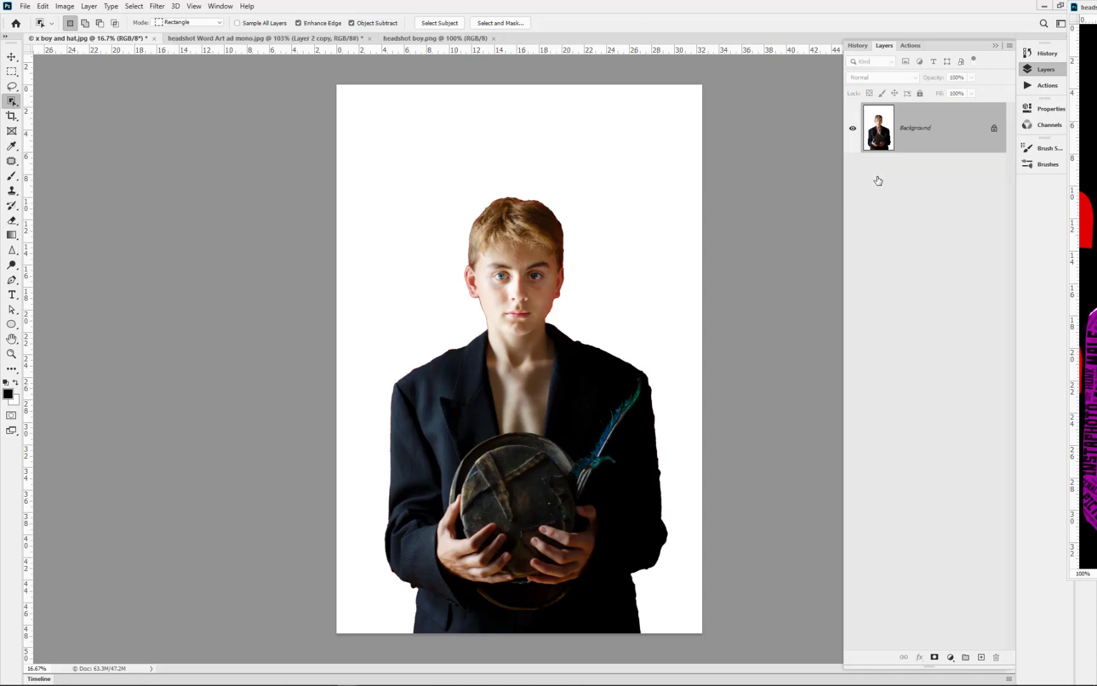
Step: Desaturate the image and apply Levels with a black input of 8 and a white input of 230
key("ctrl+shift+u")
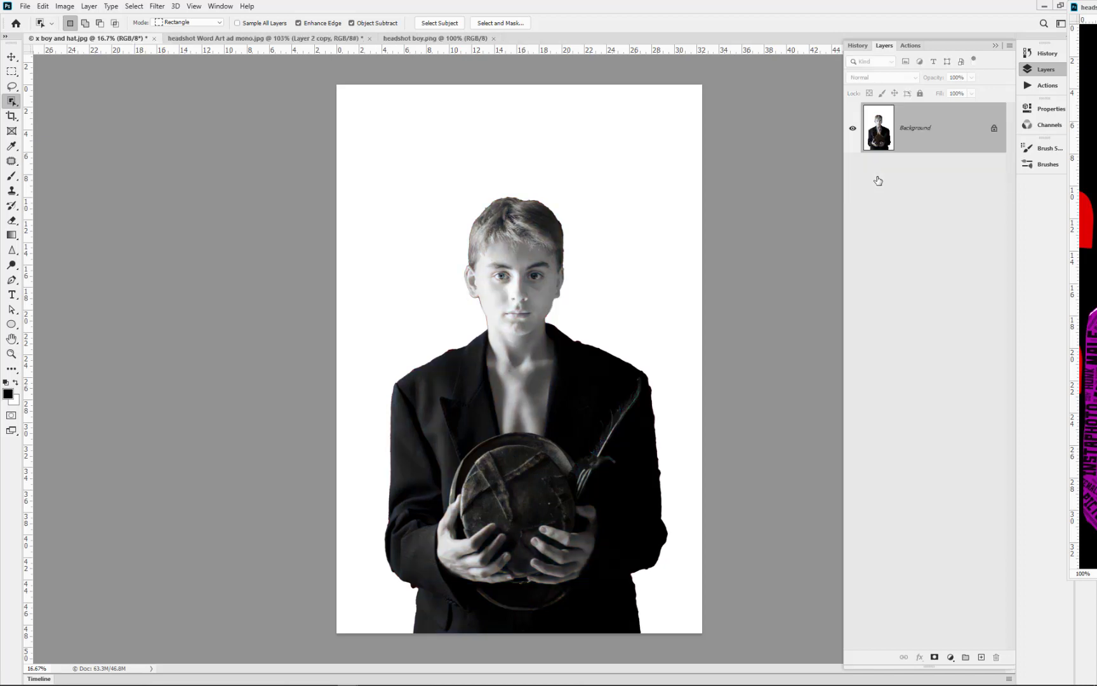
key("ctrl+l")
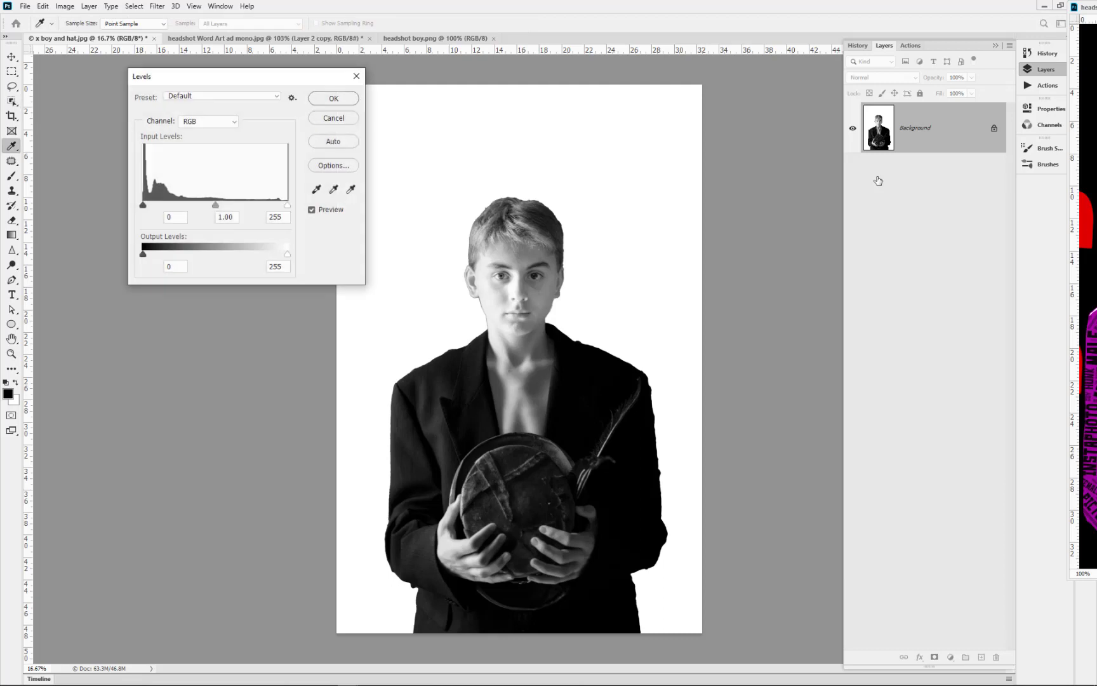
left_click_drag(288, 205, 265, 208)
left_click_drag(143, 207, 147, 208)
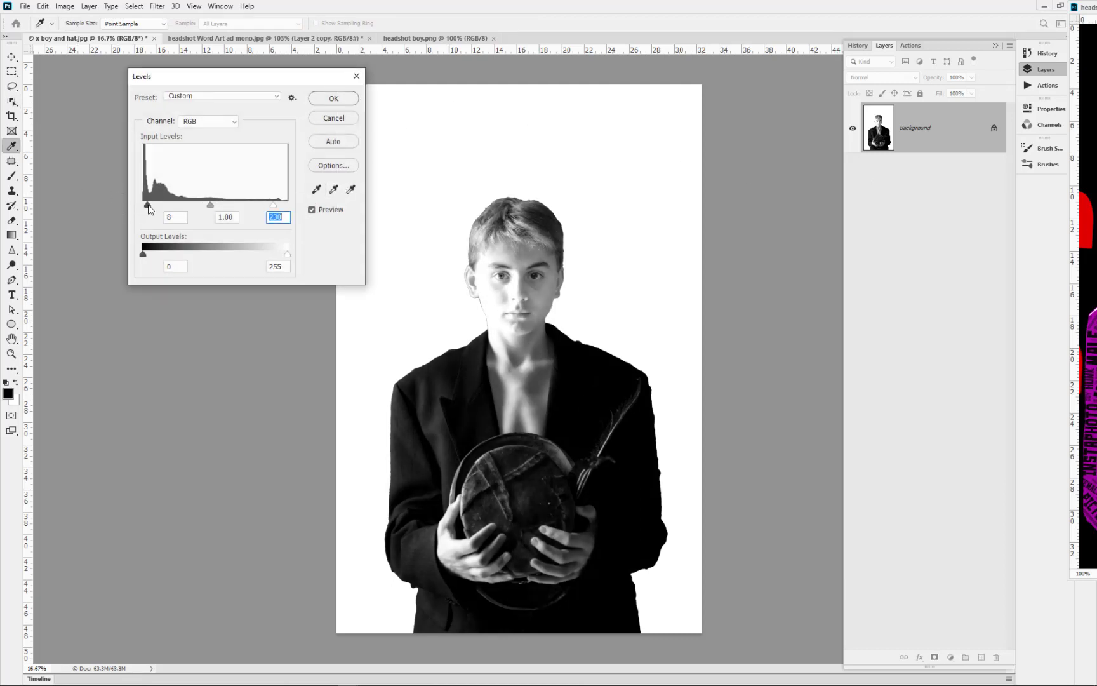
left_click(350, 101)
key("w")
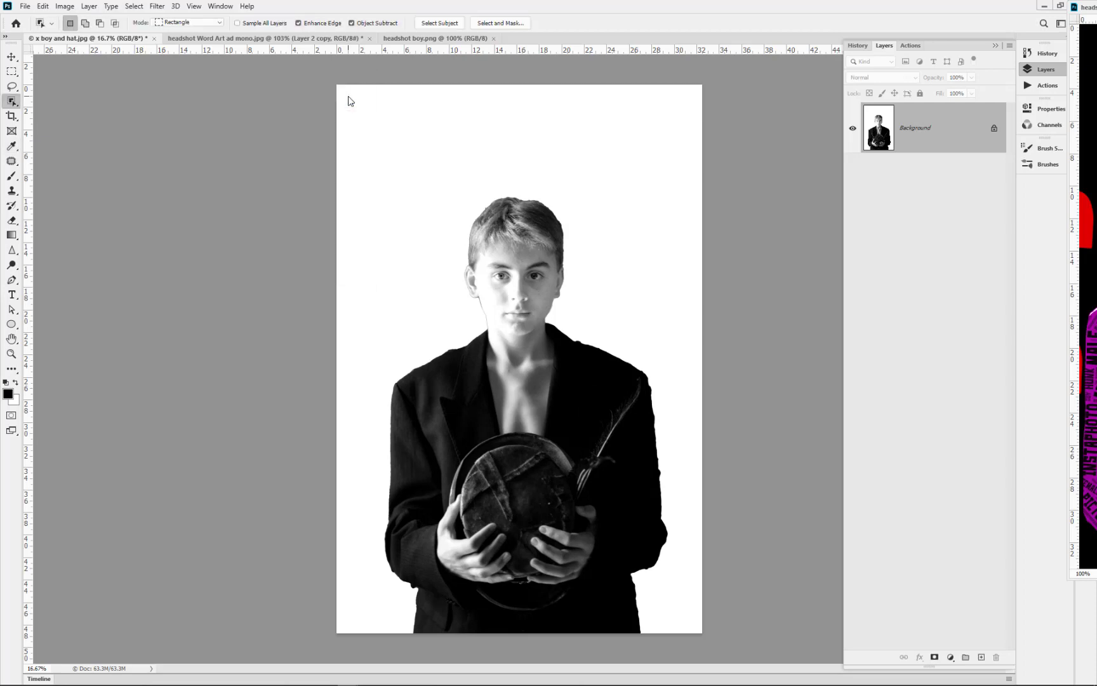
Step: Clear the fixed crop dimensions and crop away the excess white above the boy's head and the strip below his jacket
scroll(488, 173, "down", 2)
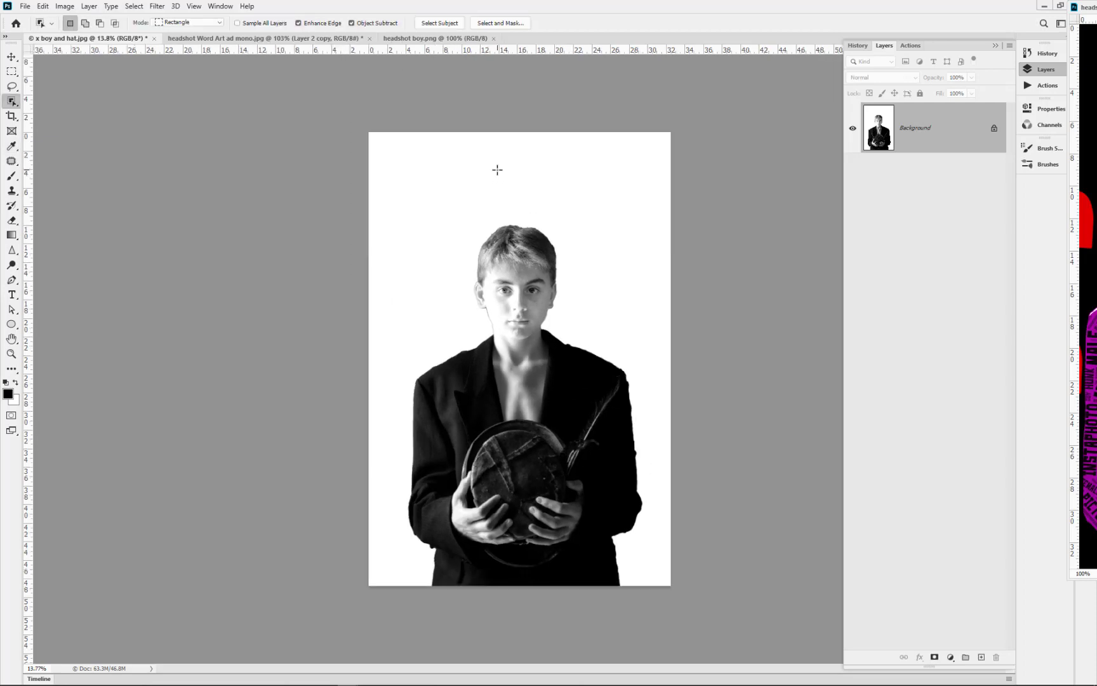
key("c")
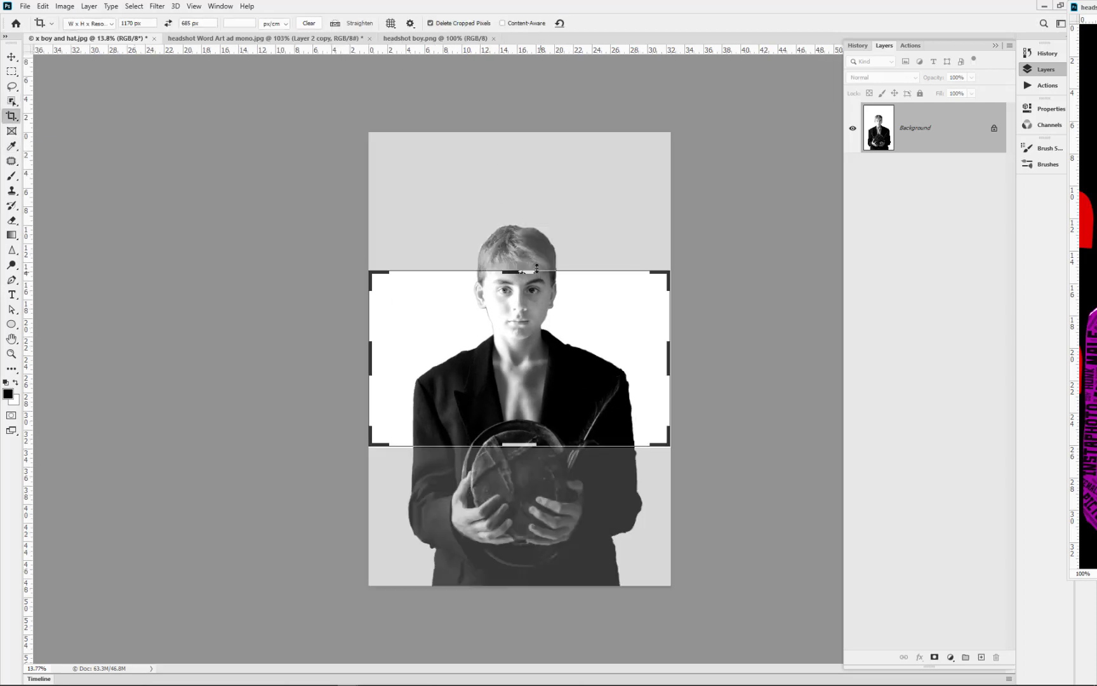
left_click(310, 26)
left_click(12, 58)
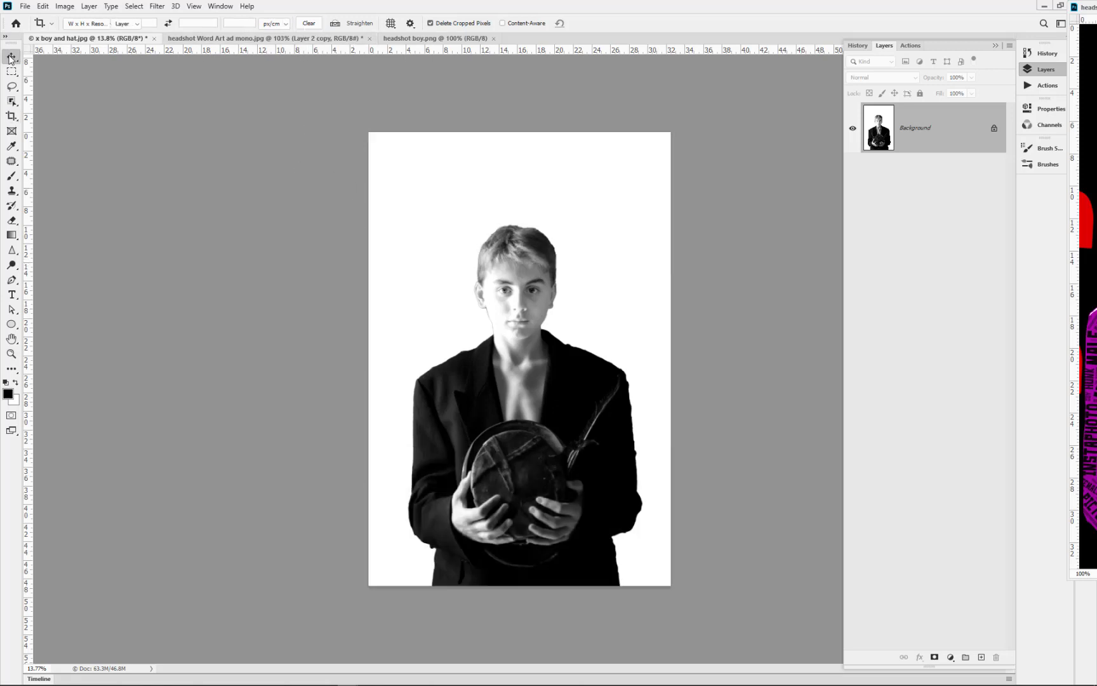
left_click(11, 117)
left_click_drag(519, 138, 507, 183)
left_click_drag(526, 540, 525, 535)
key("Return")
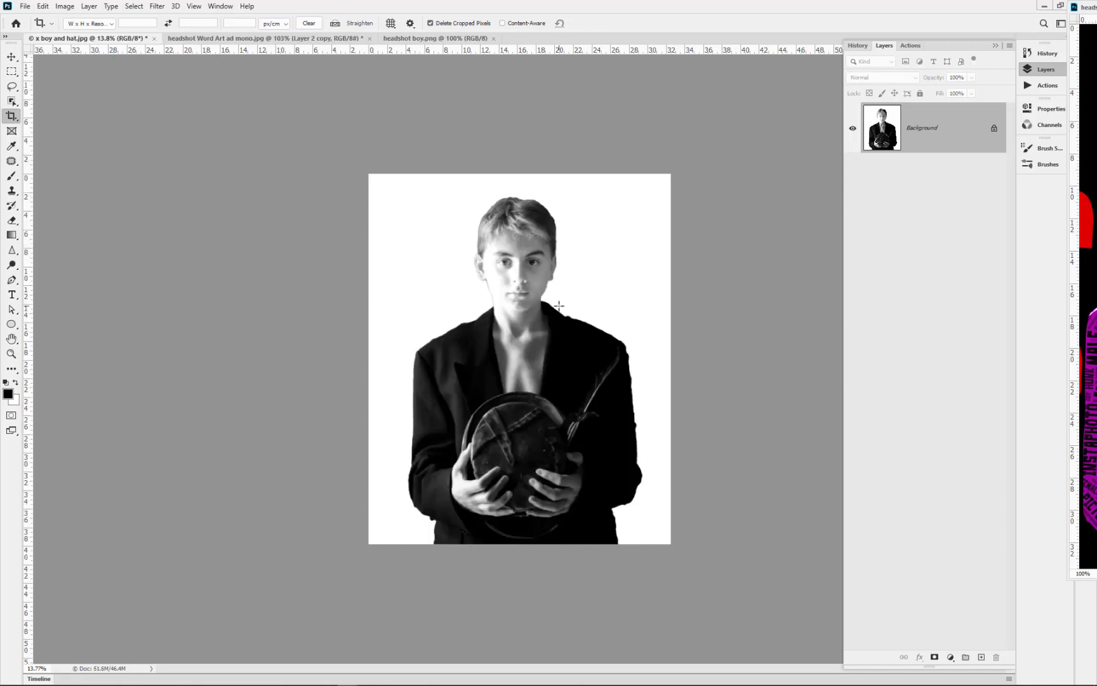
Step: Save the image as a High quality JPEG named x boy and hat 2.jpg
key("ctrl")
key("ctrl+shift+s")
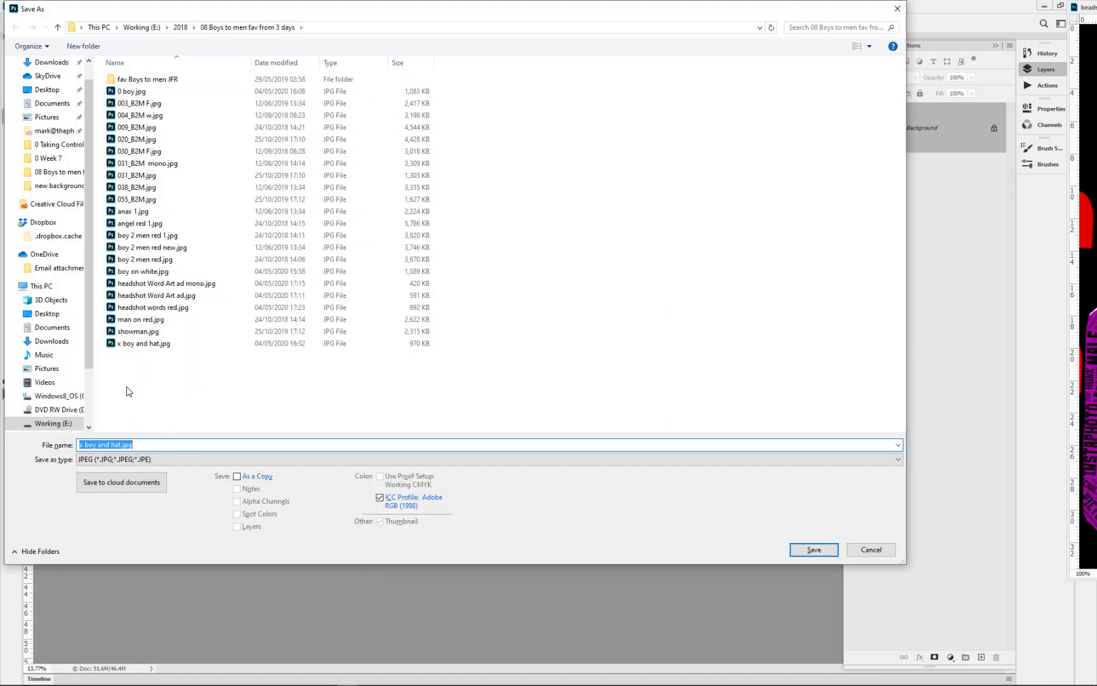
left_click(121, 445)
type("2")
left_click(814, 550)
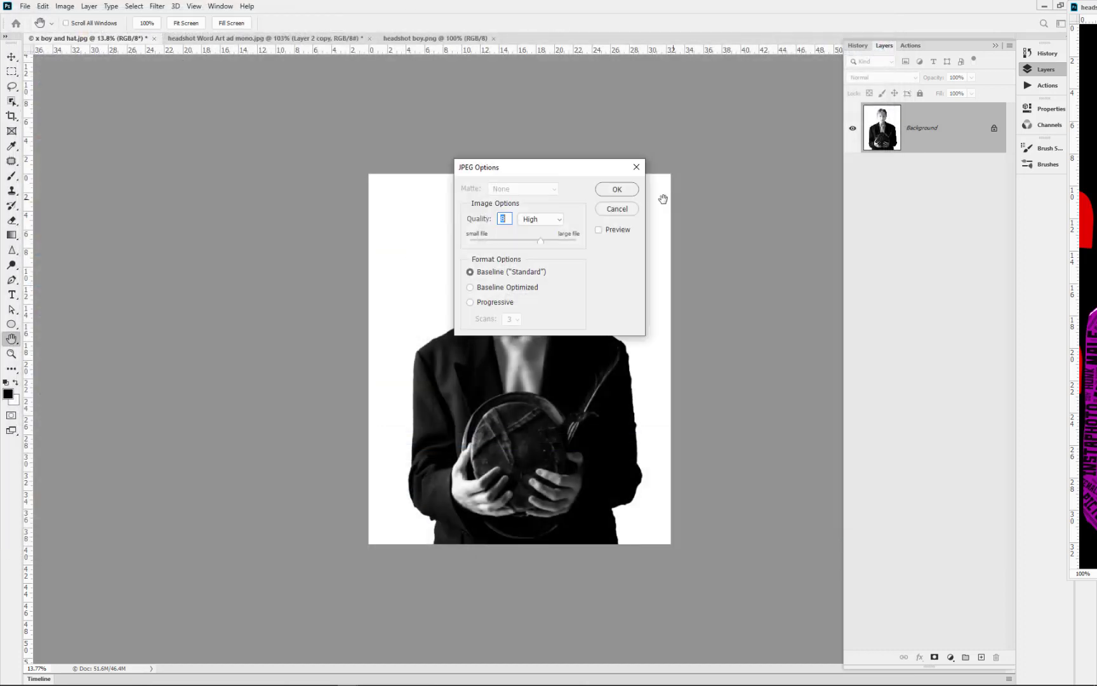
left_click(620, 191)
key("c")
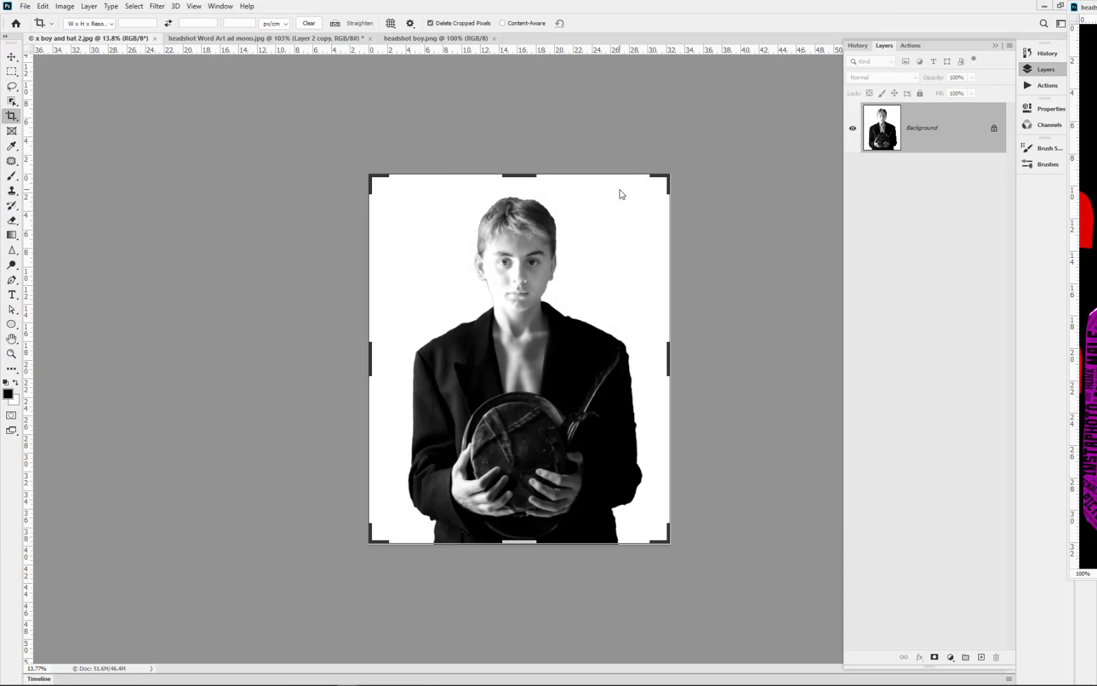
Step: Switch to the browser, search Display Purposes for hashtags on model headshot actor, and set Tag Selection to Auto
left_click(265, 678)
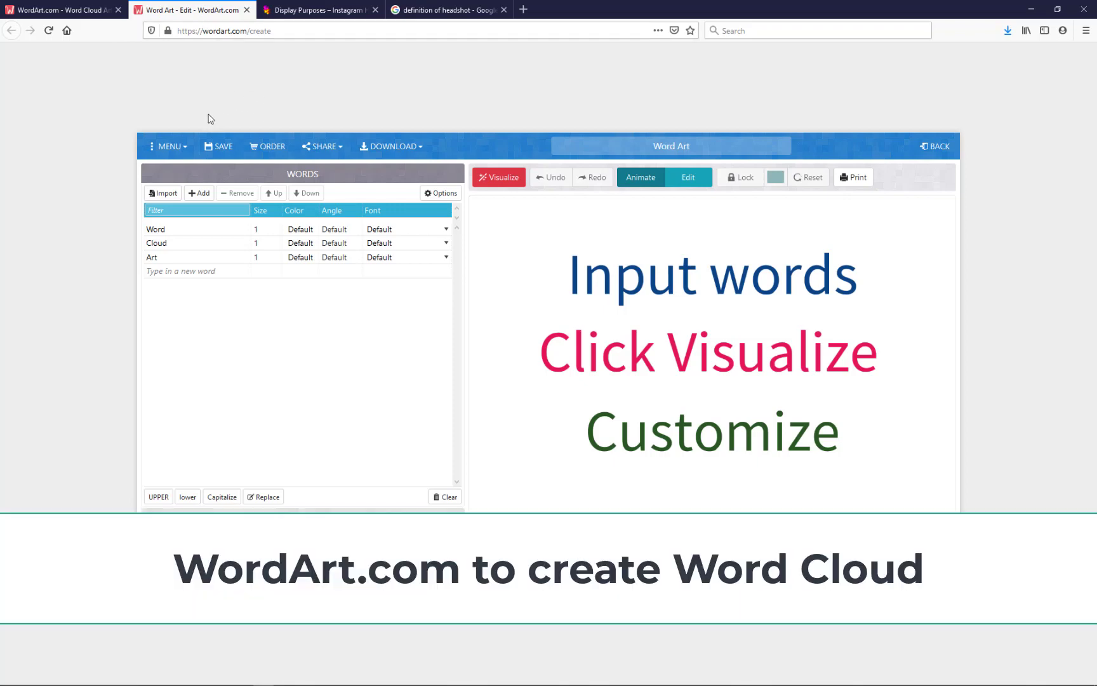
left_click(326, 11)
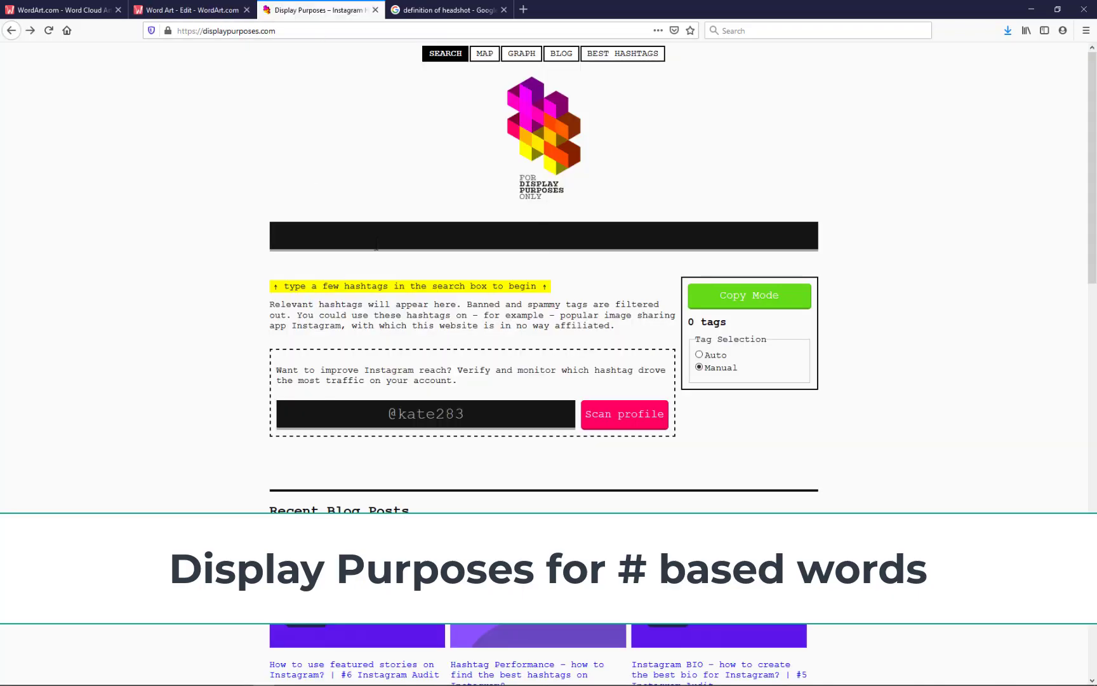
type("model hea")
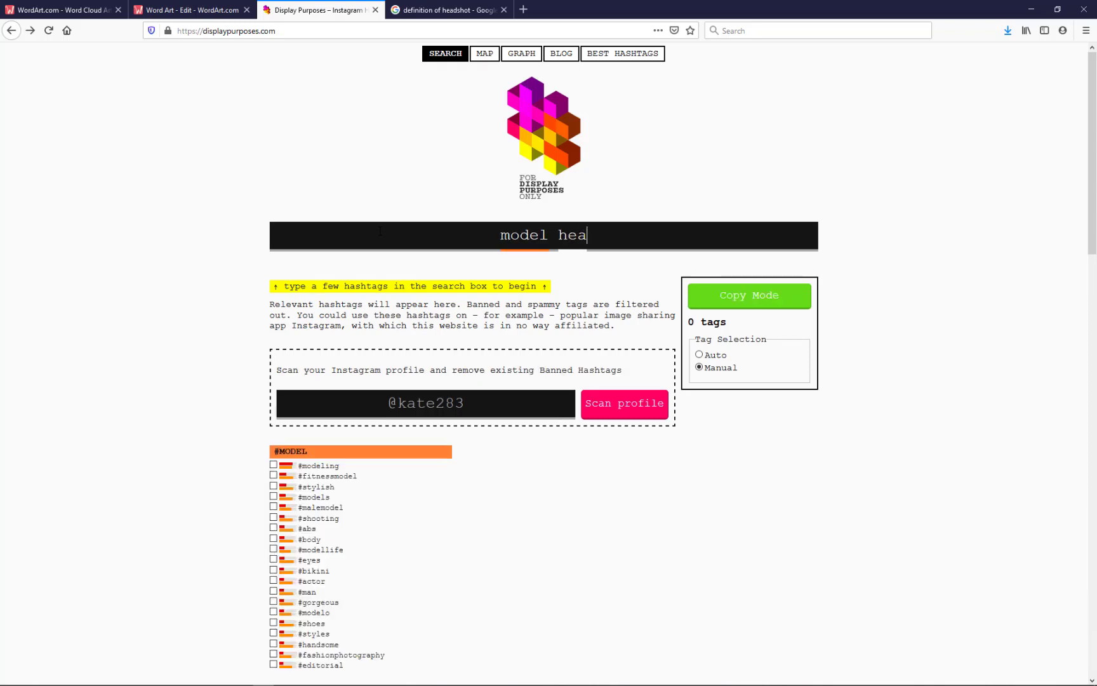
type("dshot actor")
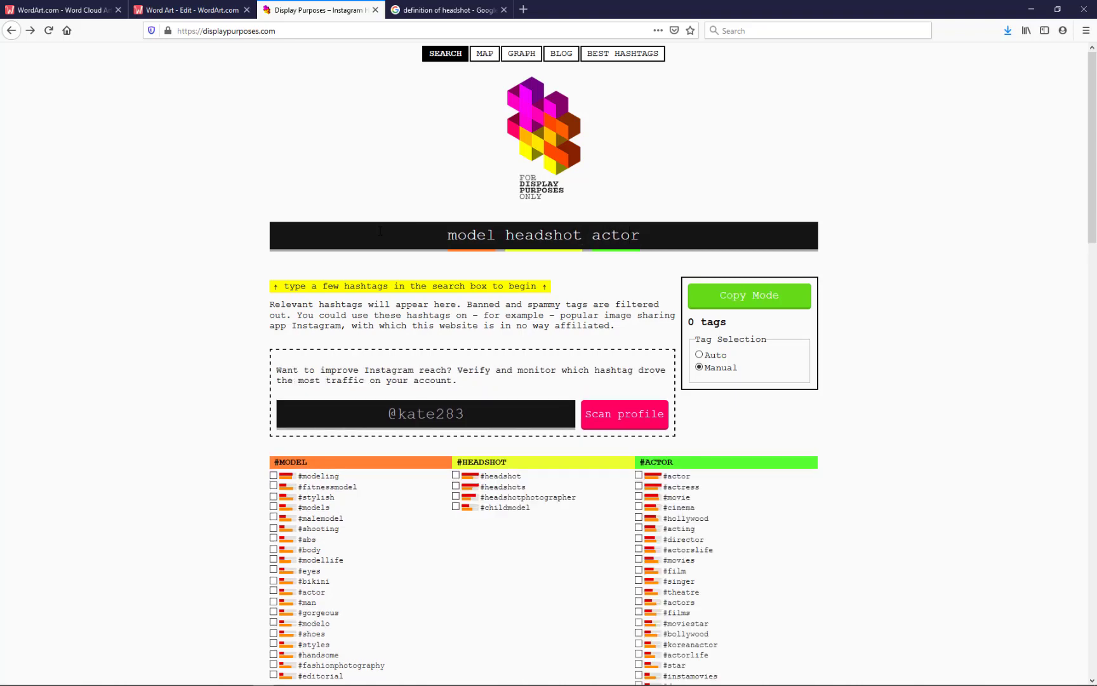
scroll(760, 436, "down", 3)
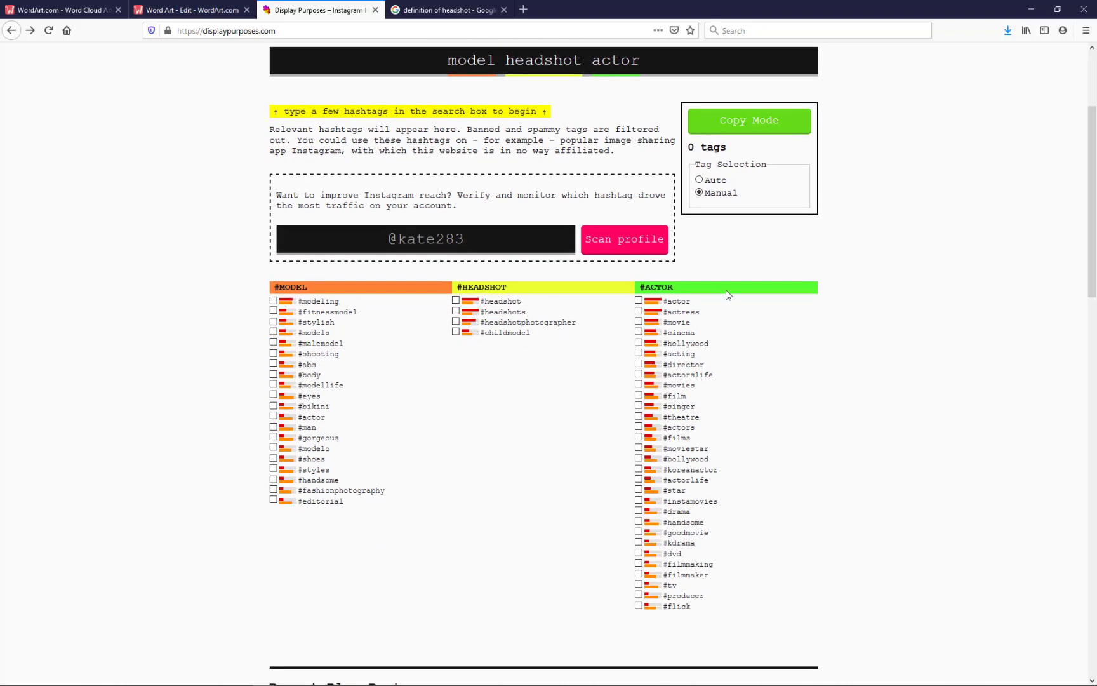
left_click(717, 181)
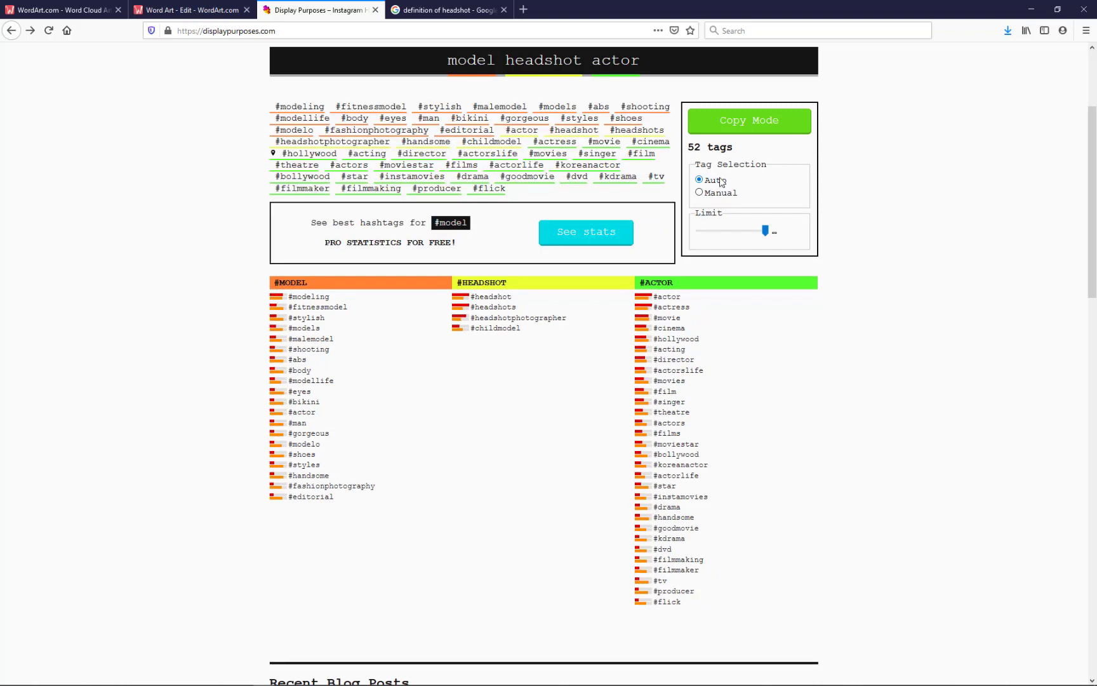
Step: Open the hashtags for copying, exclude the five dots, and copy the complete tag list
left_click(740, 124)
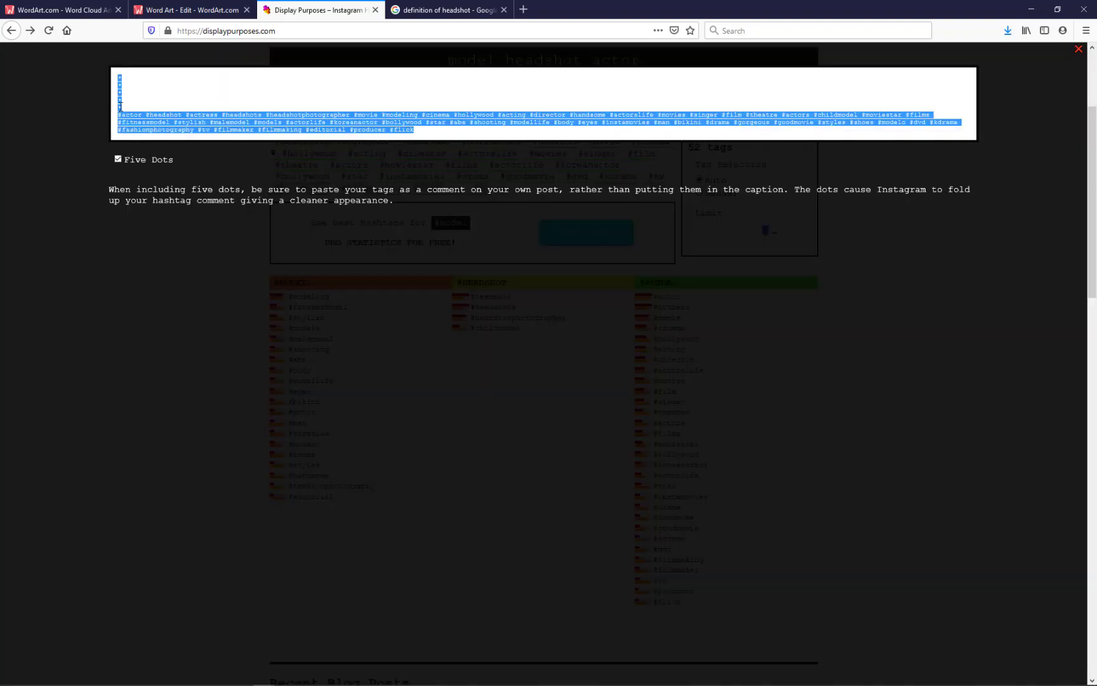
left_click(118, 160)
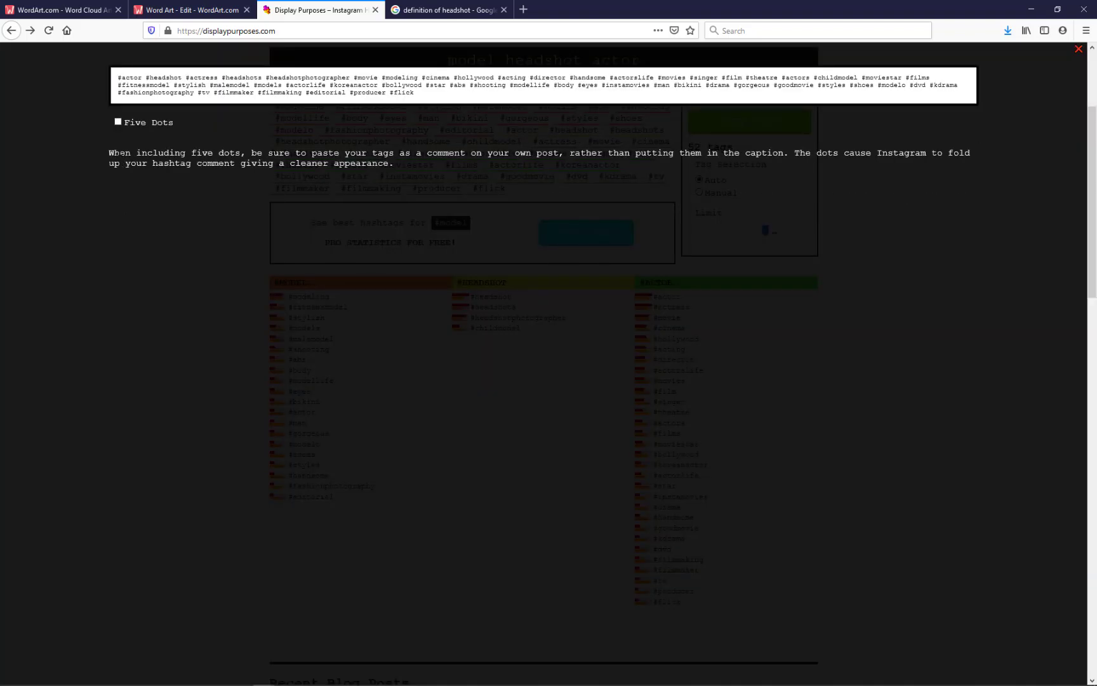
left_click(119, 78)
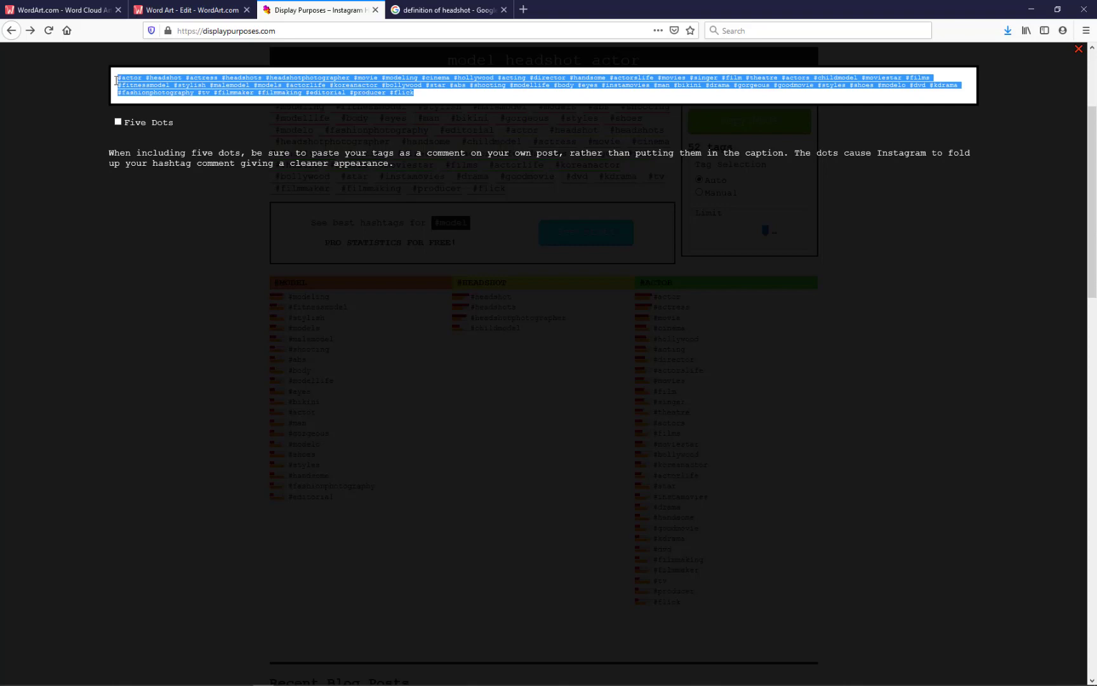
Step: Import the copied hashtags as text into the WordArt.com word list and visualize the word cloud
left_click(155, 12)
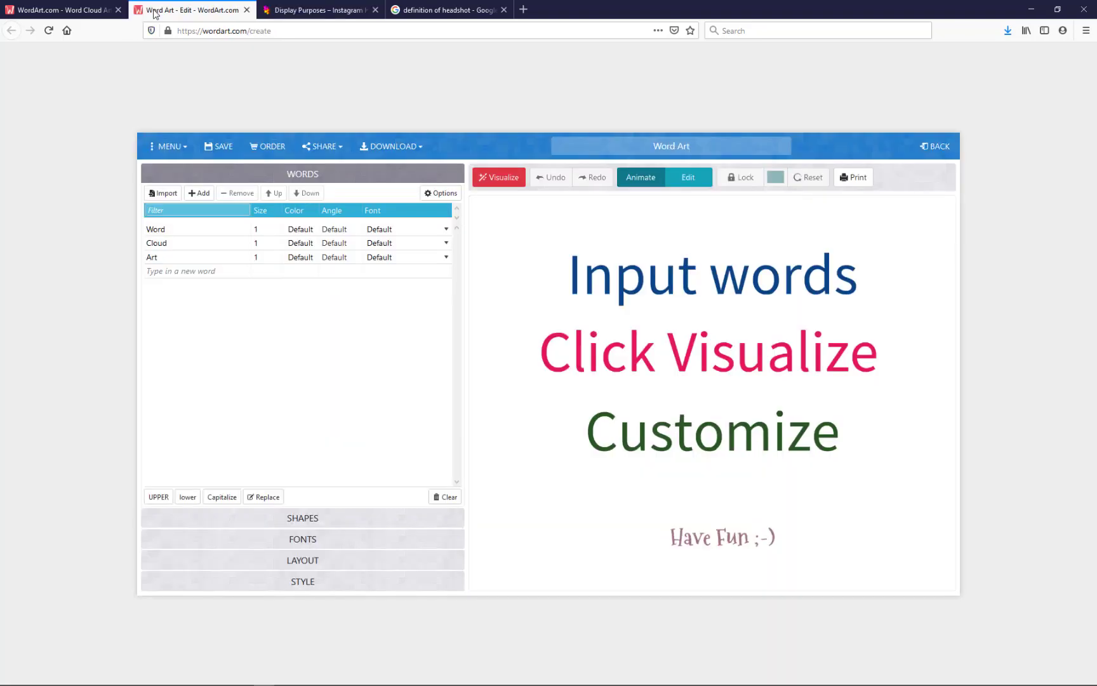
left_click(164, 198)
left_click(464, 325)
key("ctrl+v")
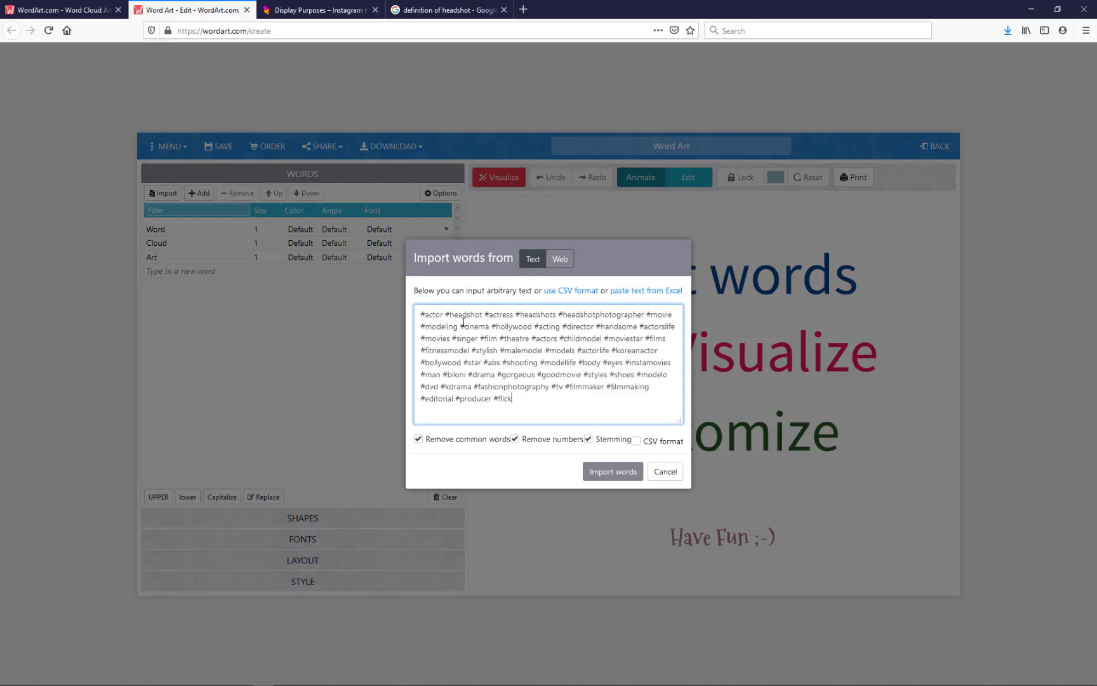
left_click(613, 471)
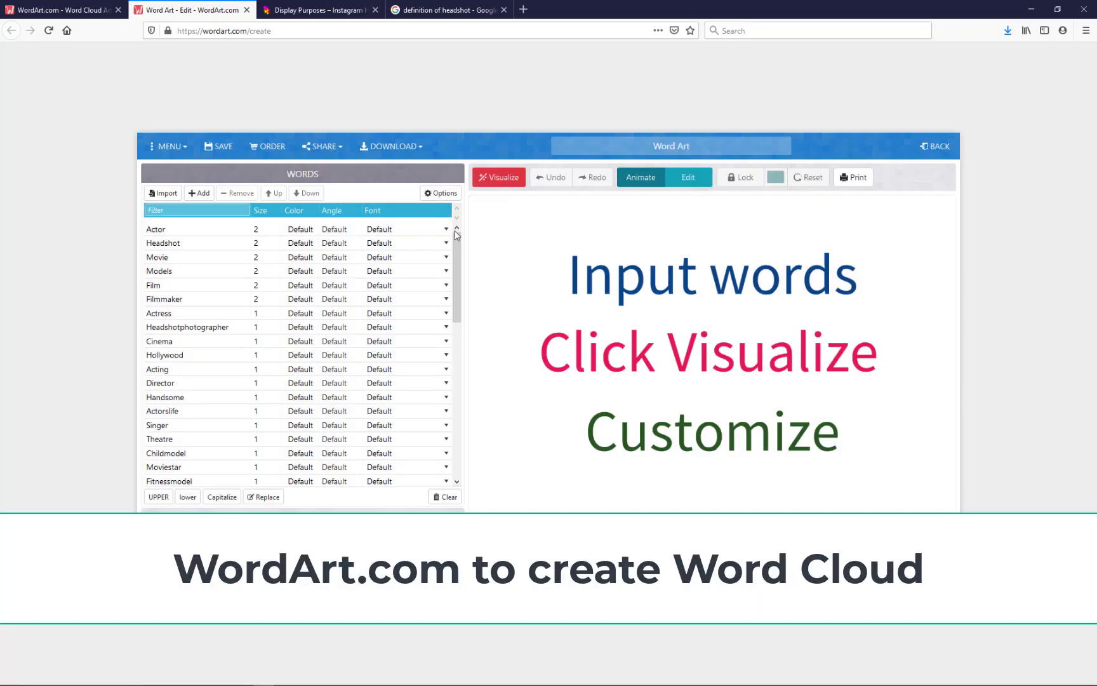
left_click(500, 179)
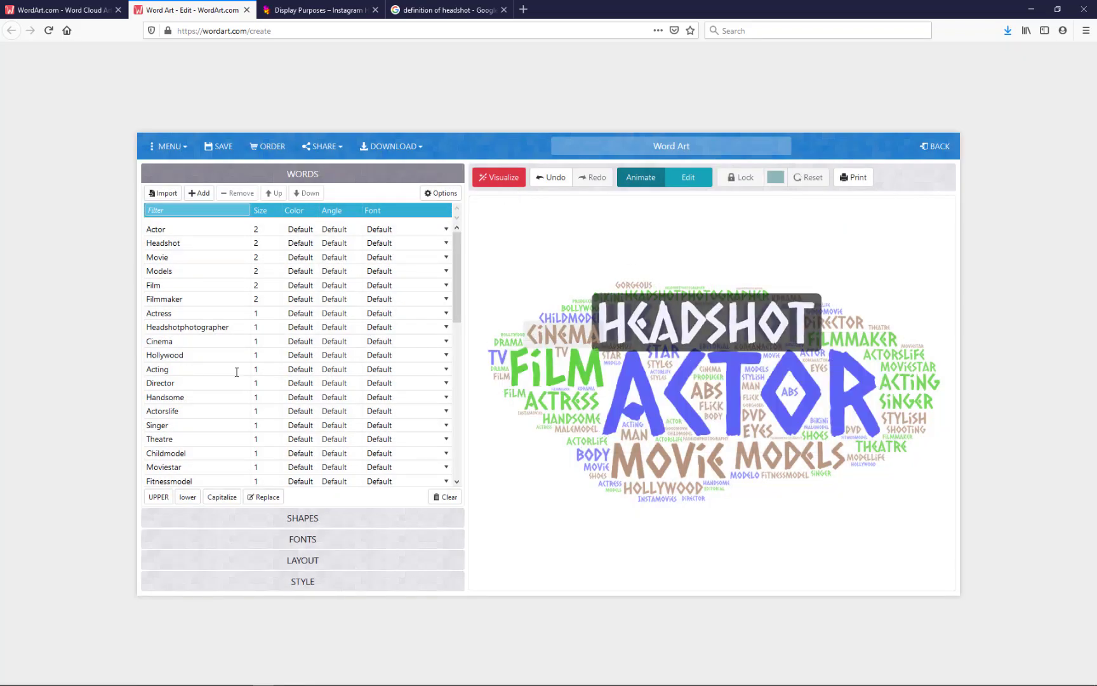
Step: Set the size of the word Headshot to 20 and the size of Models to 10
left_click(268, 246)
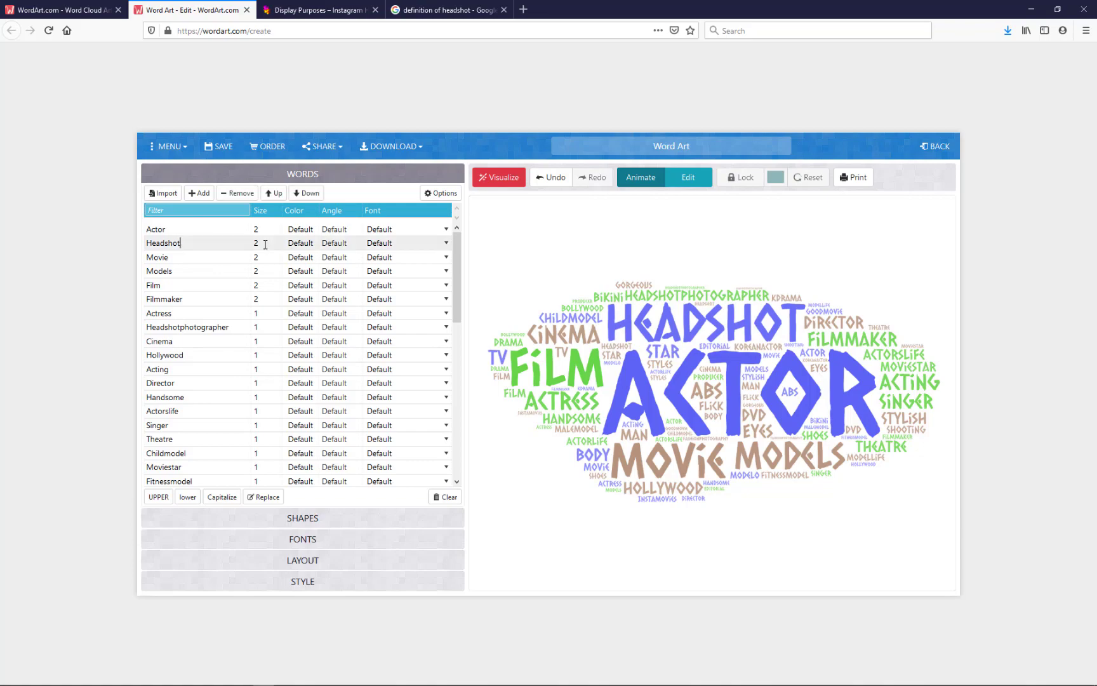
left_click(254, 243)
type("20")
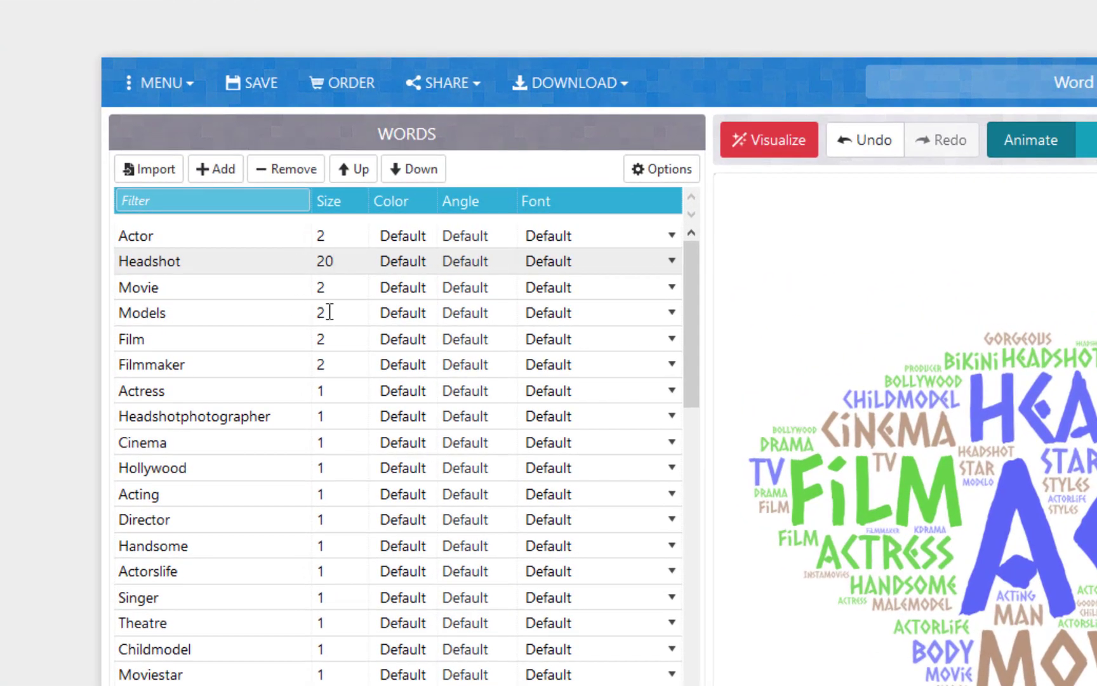
left_click(325, 313)
type("10")
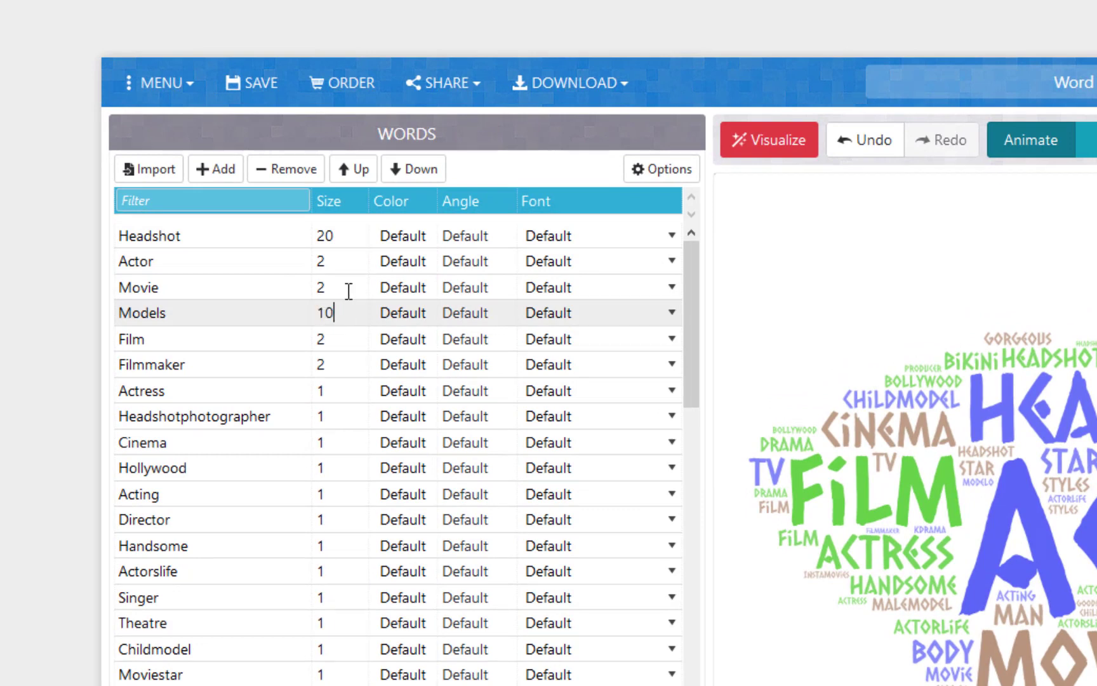
left_click(330, 261)
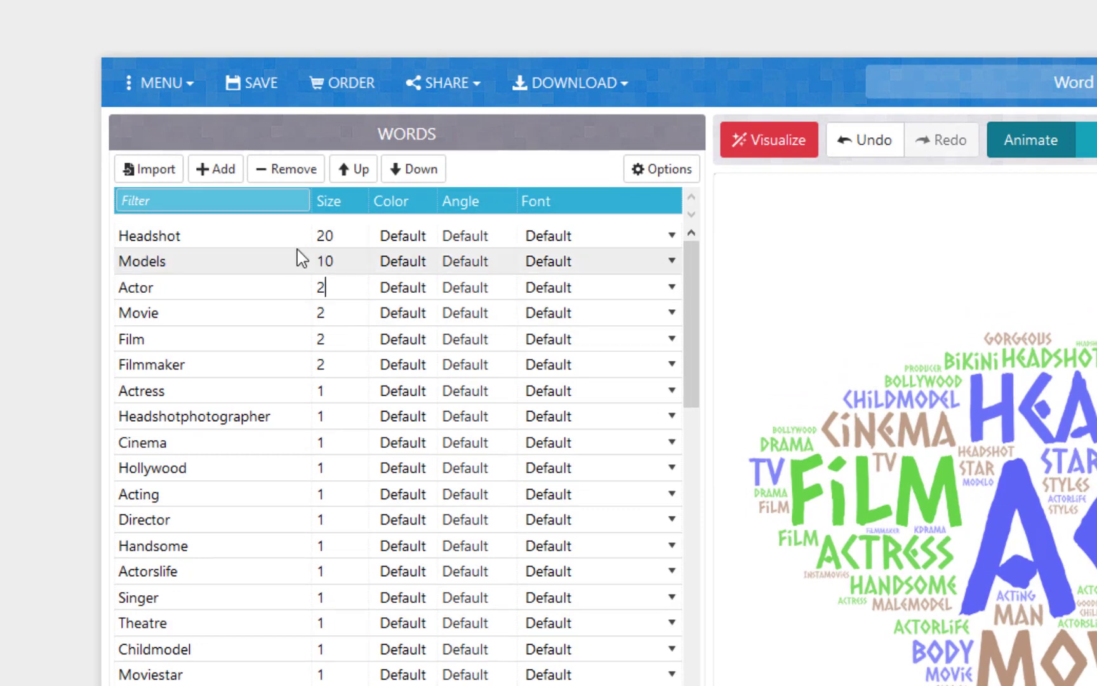
Step: Set the size of the word Actor to 10 and the size of Childmodel to 20
double_click(312, 287)
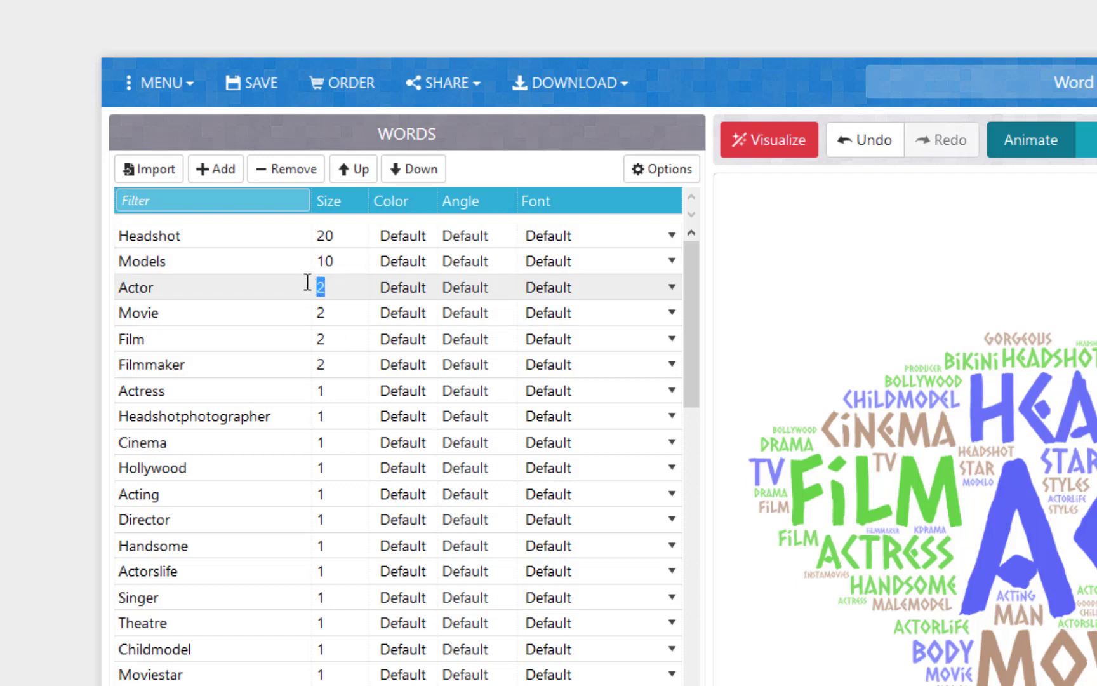
type("10")
double_click(317, 647)
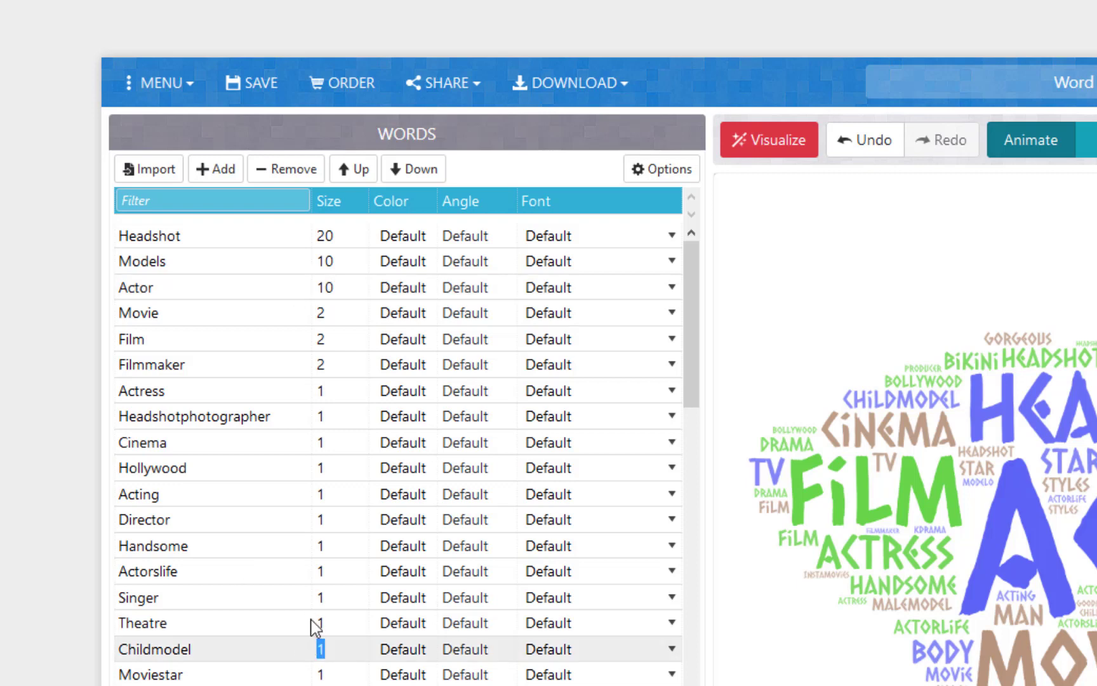
type("20")
Step: Rename the word Headshotphotographer to photographer, set its size to 10, and visualize the word cloud
left_click(319, 415)
left_click(307, 442)
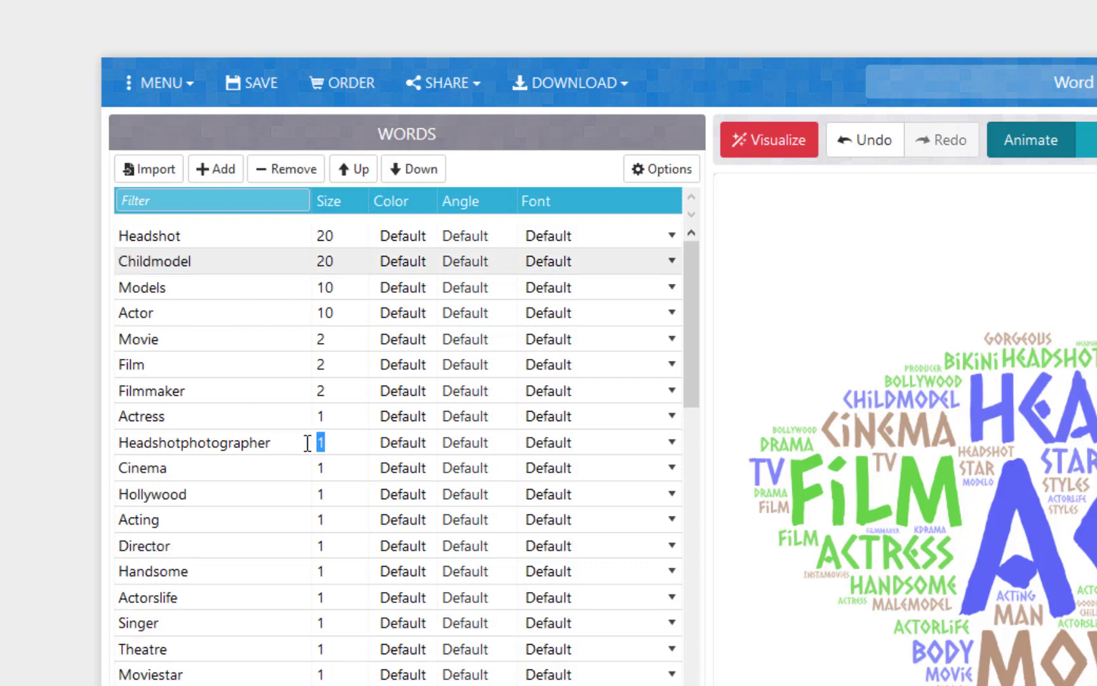
type("1")
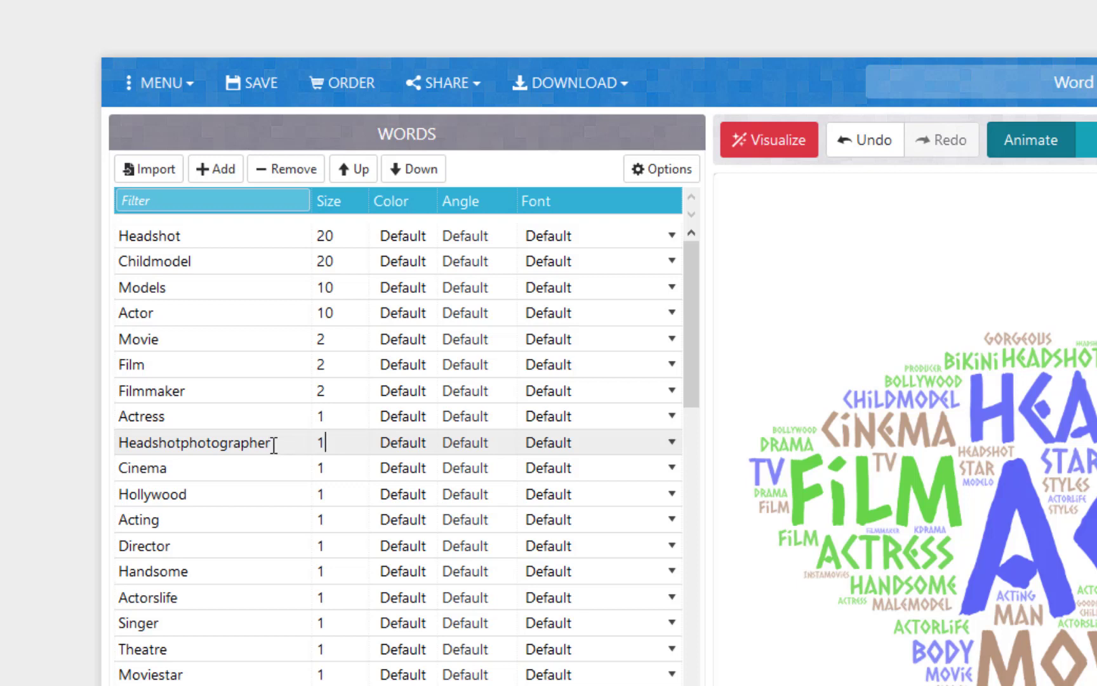
left_click_drag(290, 442, 182, 447)
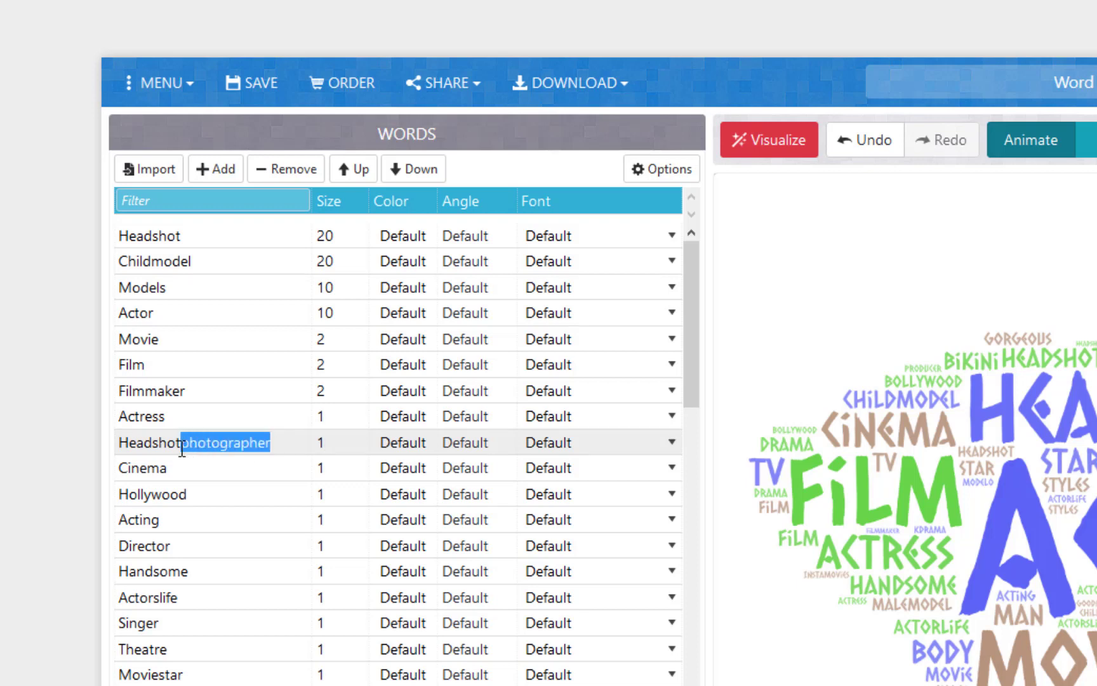
key("BackSpace")
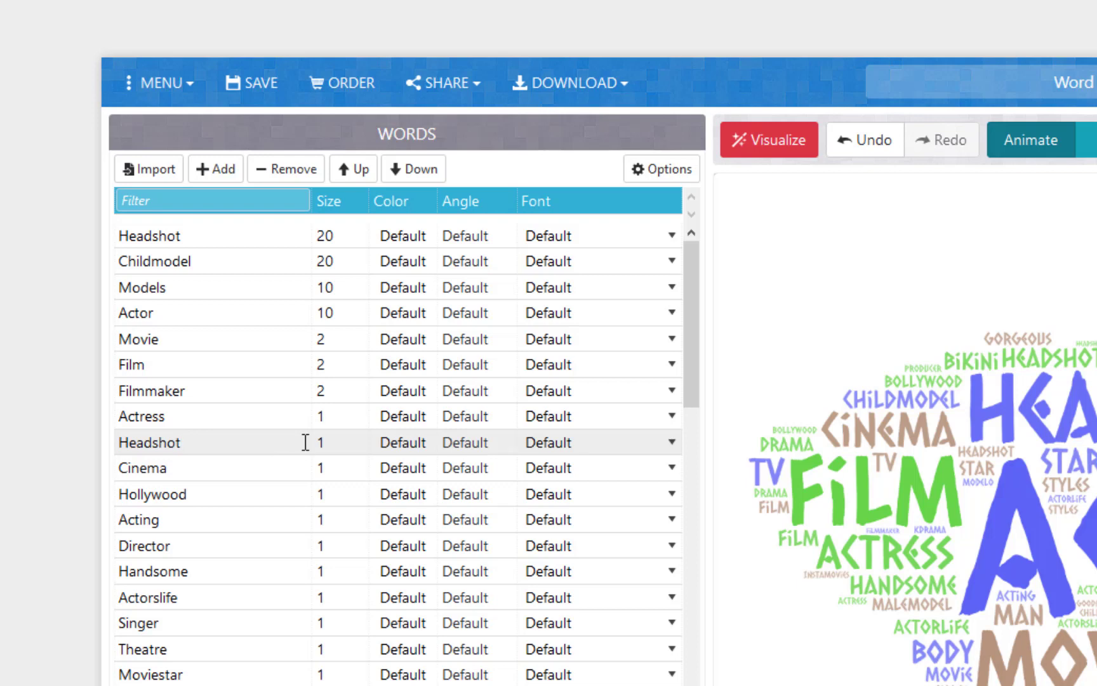
left_click_drag(306, 443, 83, 432)
type("photograph")
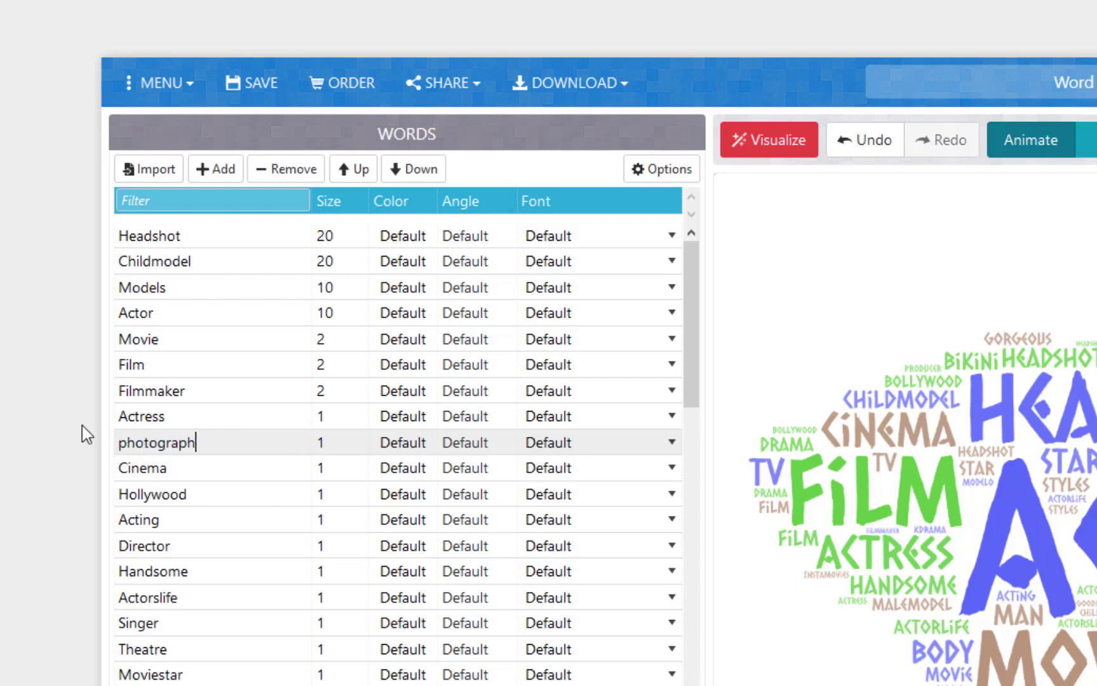
type("er")
key("Tab")
type("10")
left_click(754, 143)
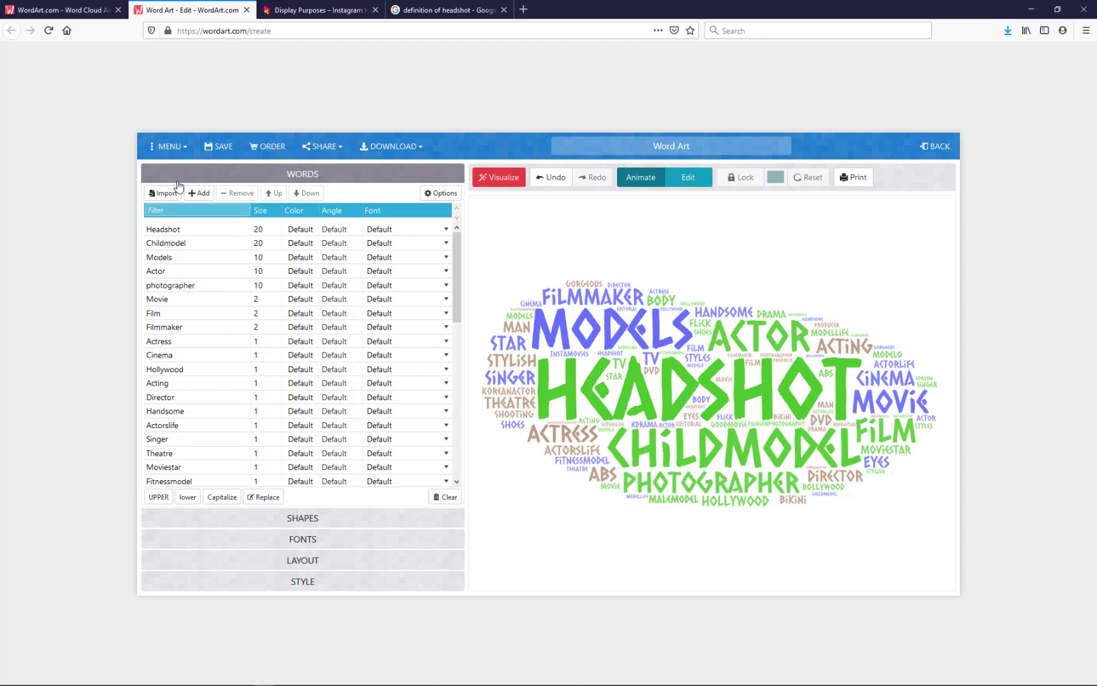
Step: Add x boy and hat 2.jpg from the computer as the word cloud shape, accepting the default image customization
left_click(263, 521)
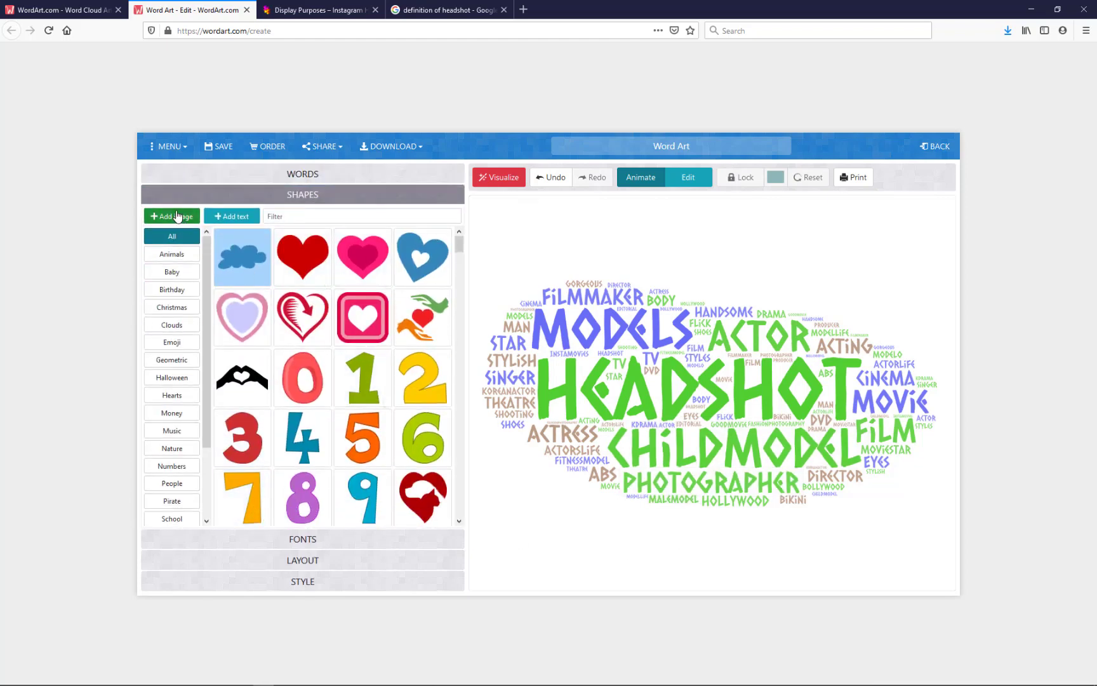
left_click(178, 217)
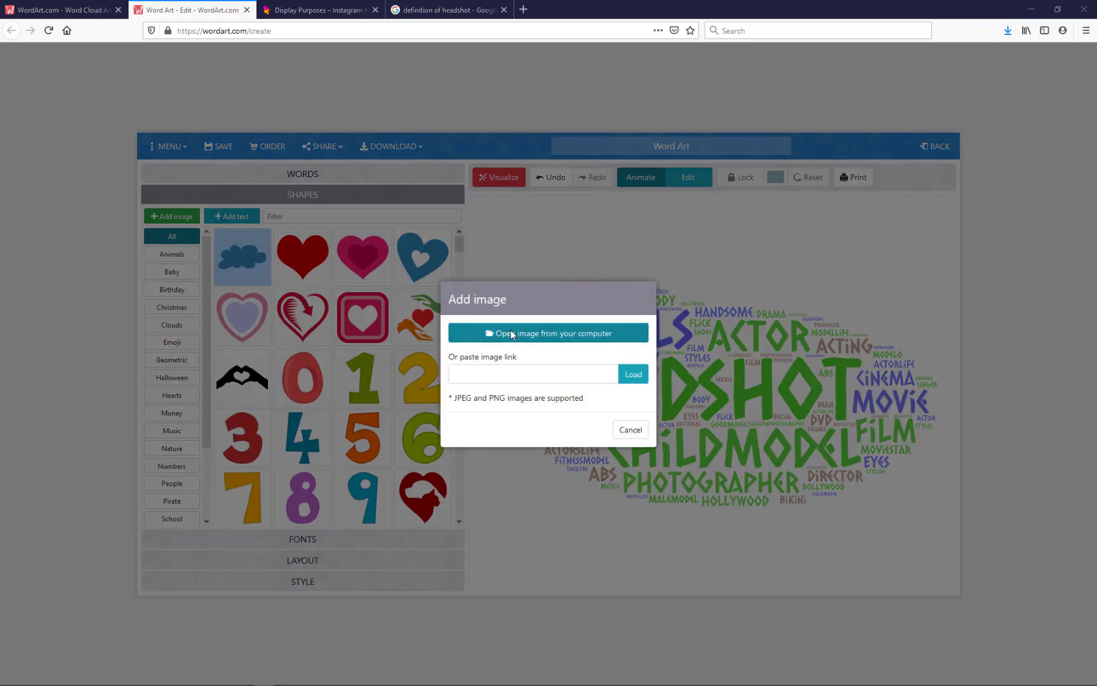
left_click(512, 333)
left_click(150, 345)
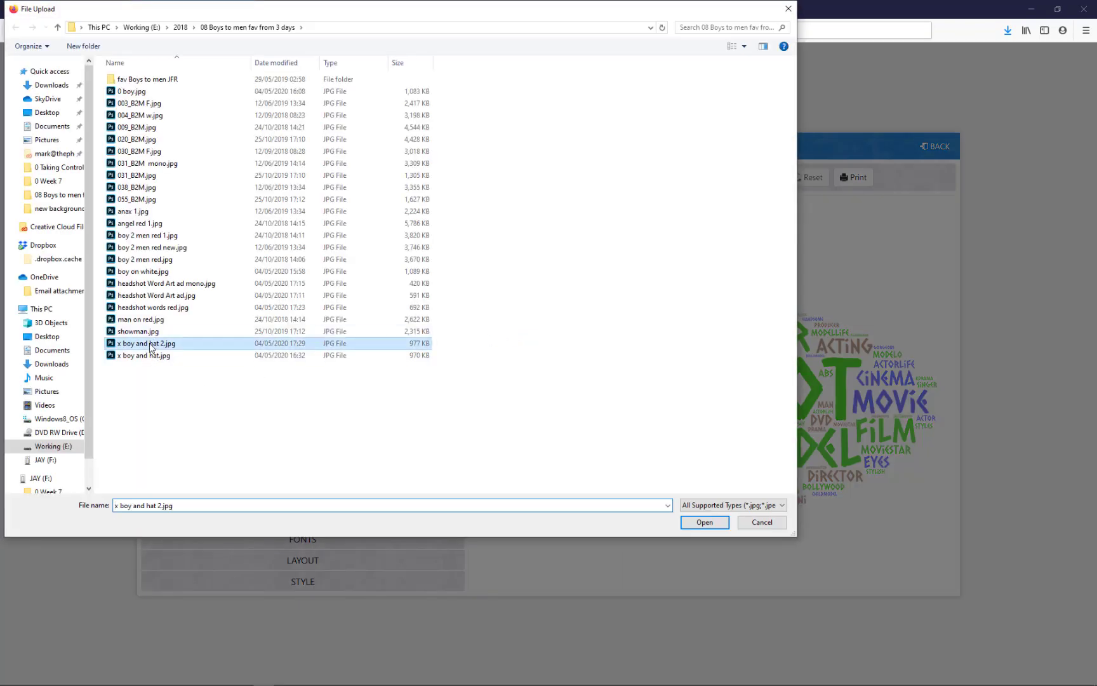
double_click(151, 345)
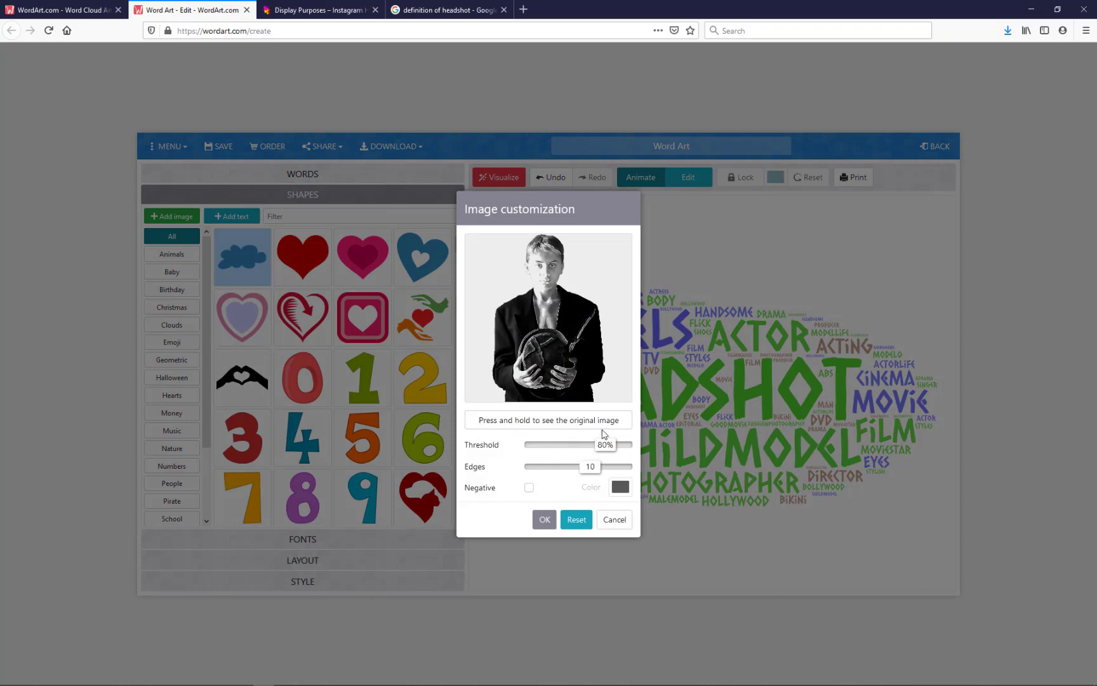
left_click(545, 520)
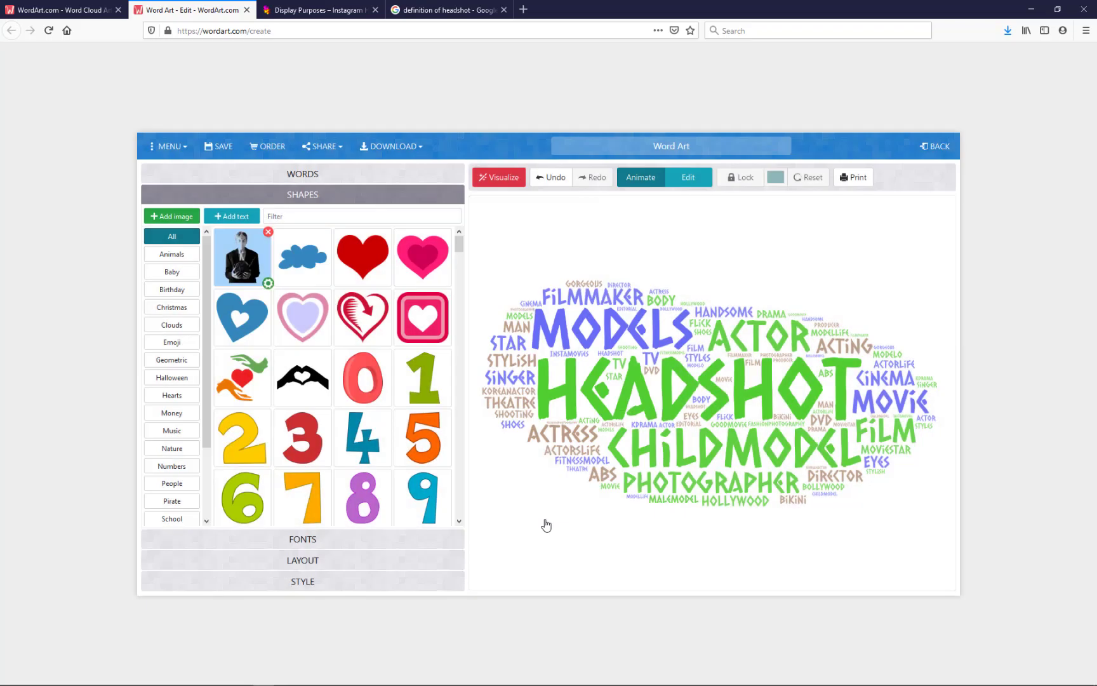
Step: Choose Bangers as the font for the word cloud
left_click(298, 541)
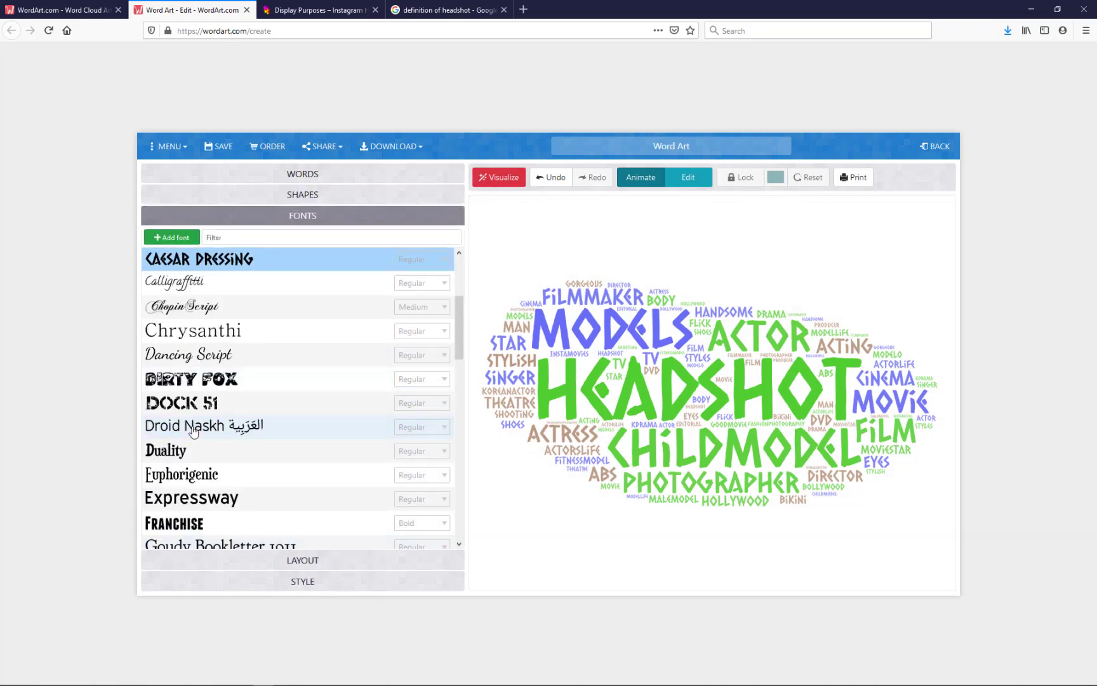
scroll(222, 495, "up", 3)
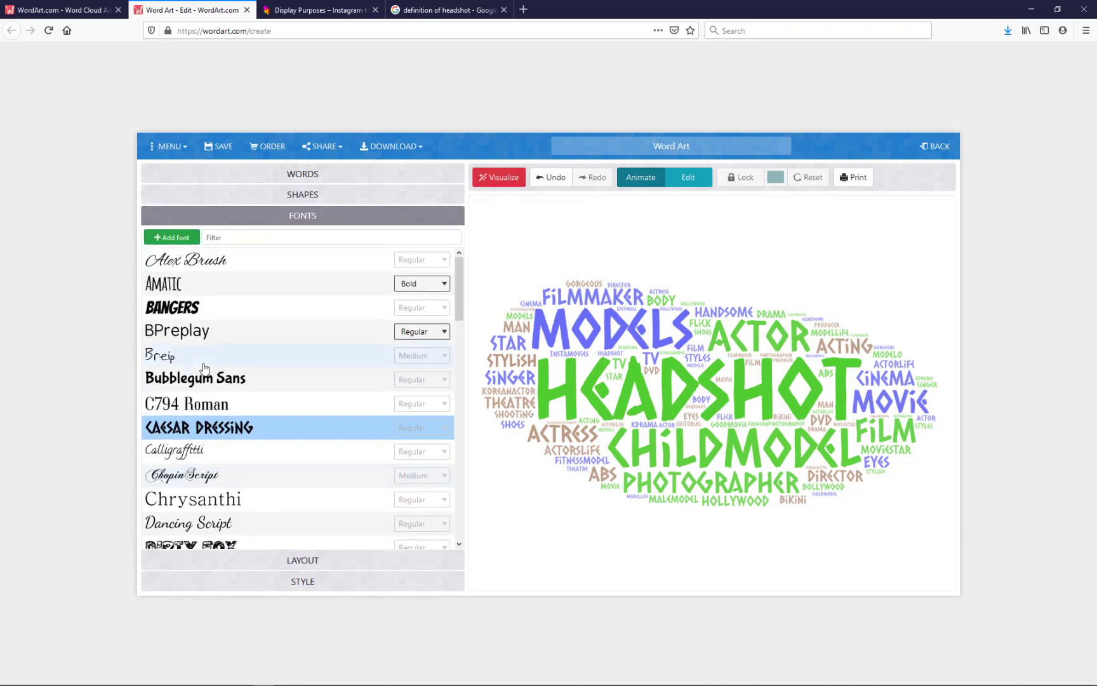
left_click(192, 291)
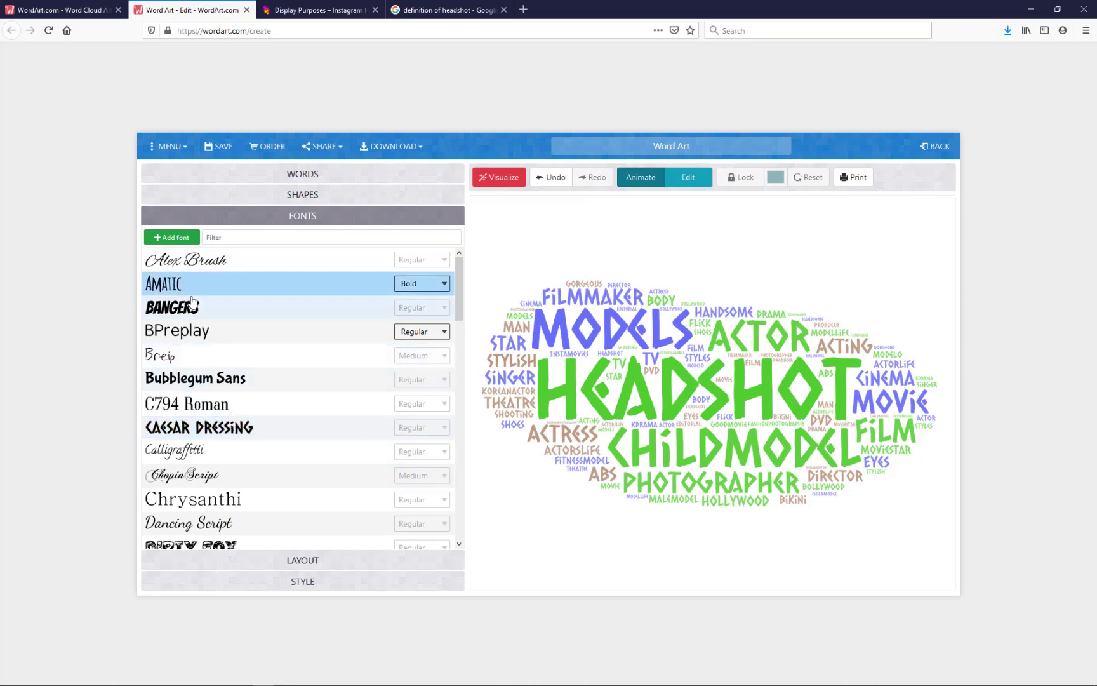
left_click(189, 308)
Step: Apply the Random layout, keep the default style settings, and visualize the word cloud
left_click(298, 562)
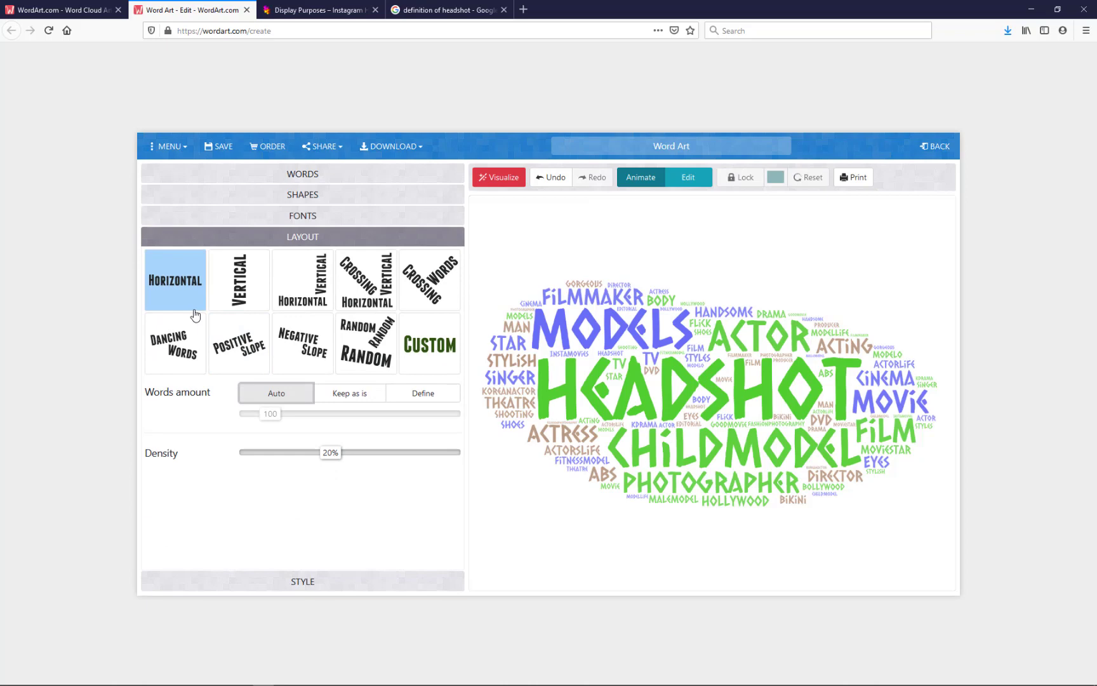
left_click(365, 343)
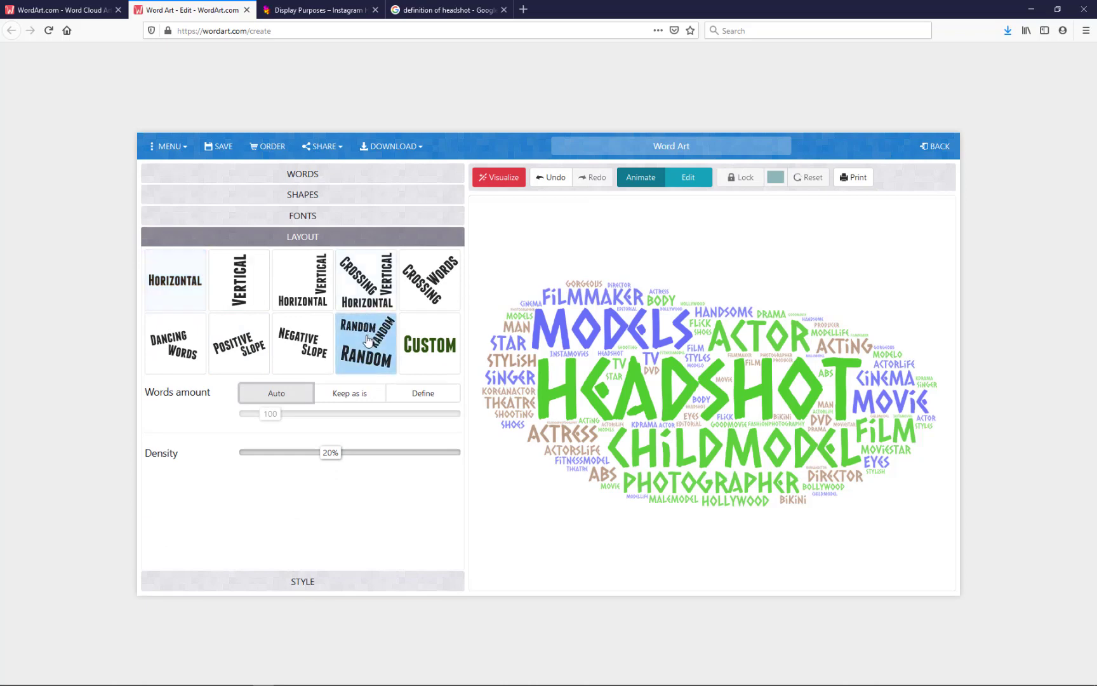
left_click(312, 583)
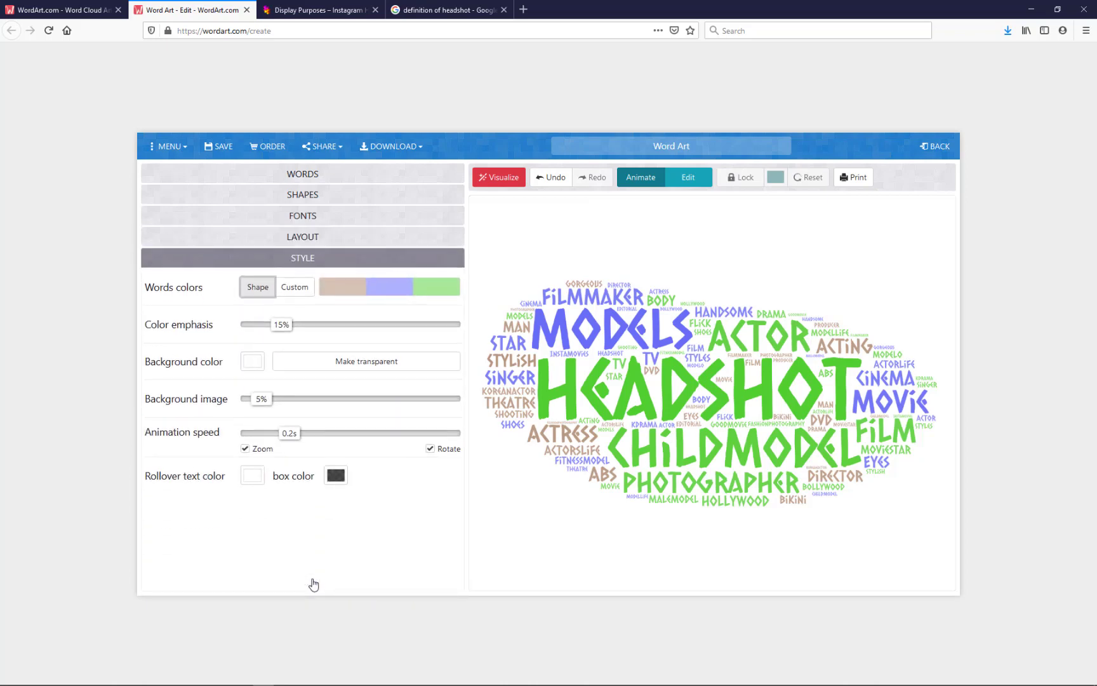
left_click(505, 181)
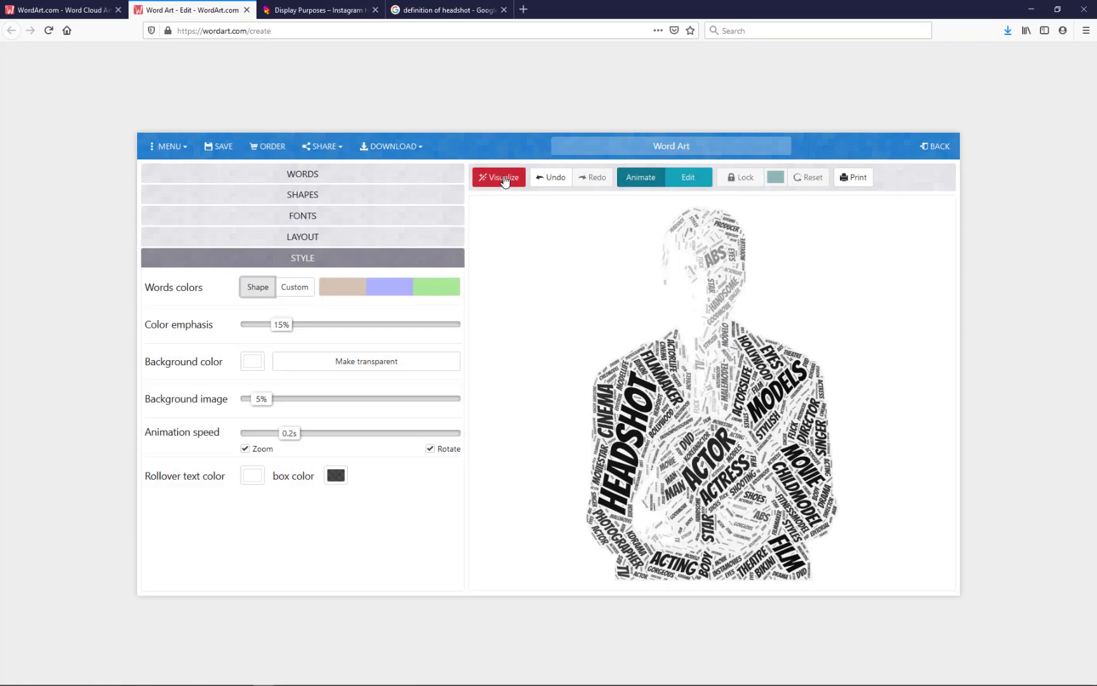
Step: Download the word art as a Standard JPEG and open it directly in Photoshop
left_click(408, 151)
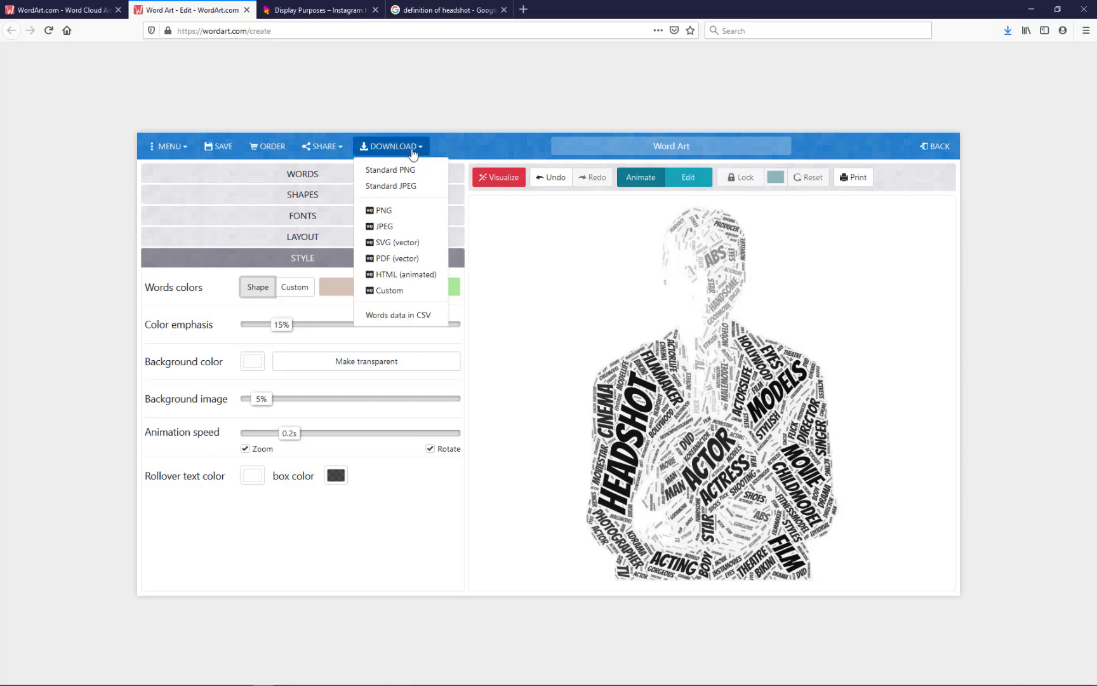
left_click(402, 188)
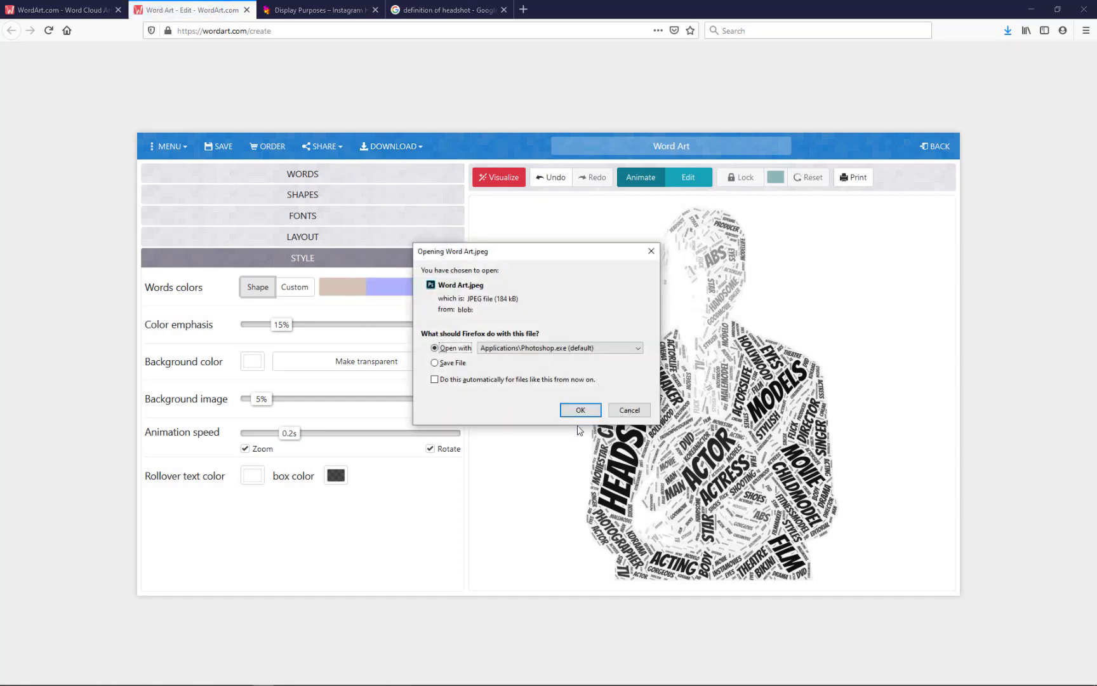
left_click(579, 410)
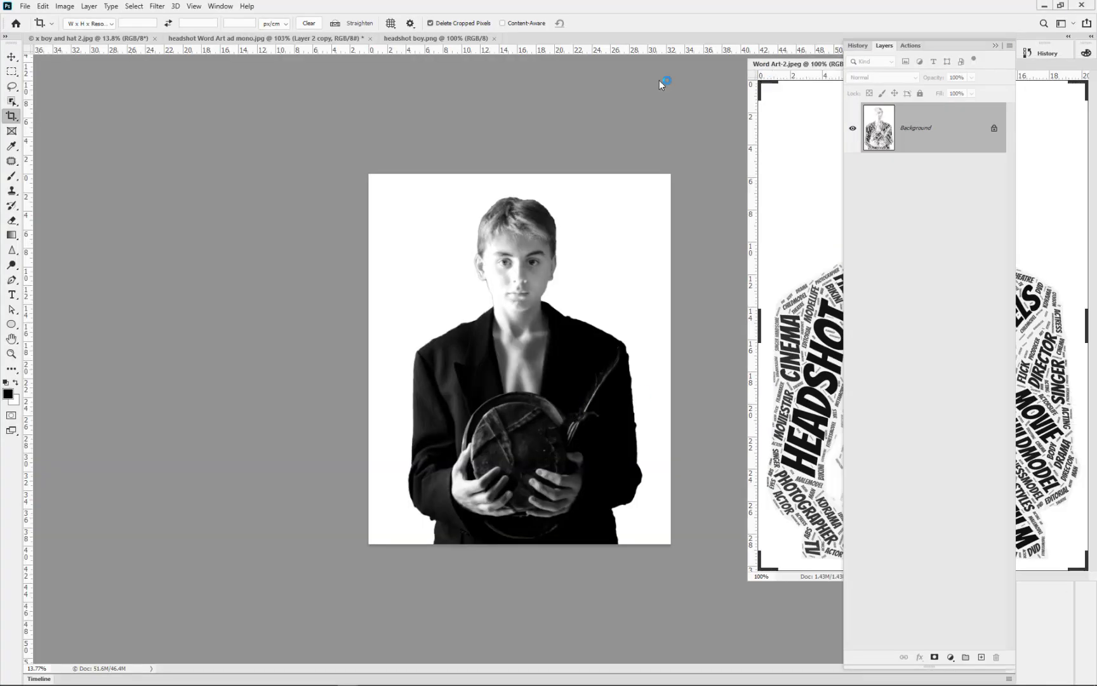
Step: Extend the word art canvas with the Crop tool, adding wide white space on both sides and a little above the figure
scroll(353, 241, "down", 2)
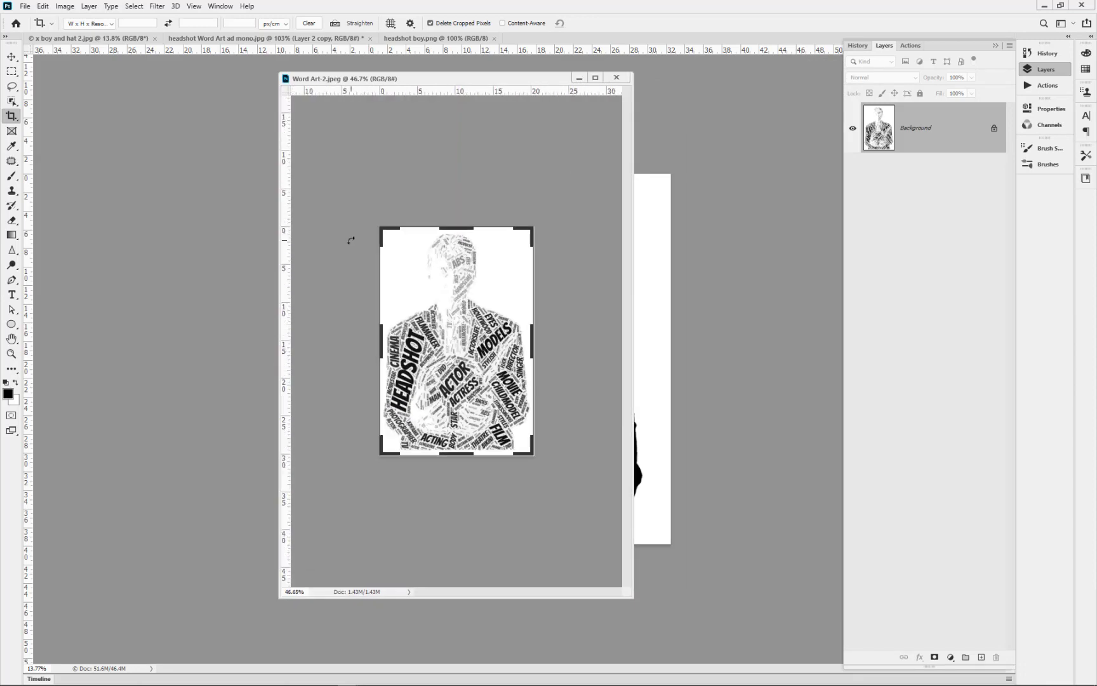
scroll(434, 306, "down", 3)
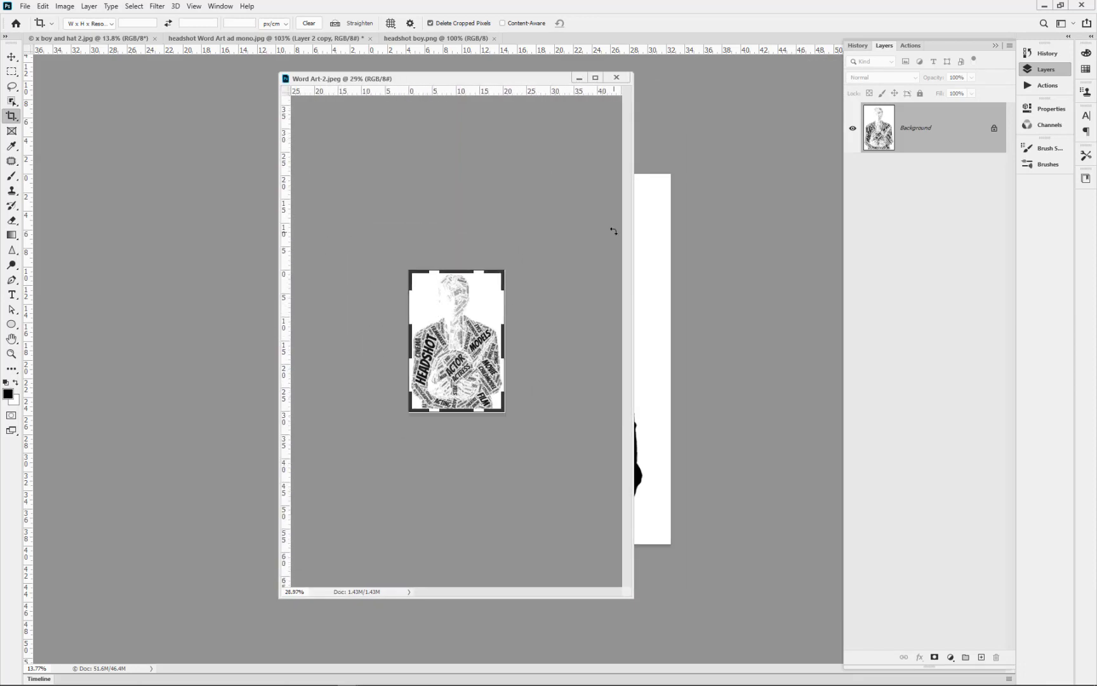
left_click(596, 77)
scroll(442, 365, "up", 3)
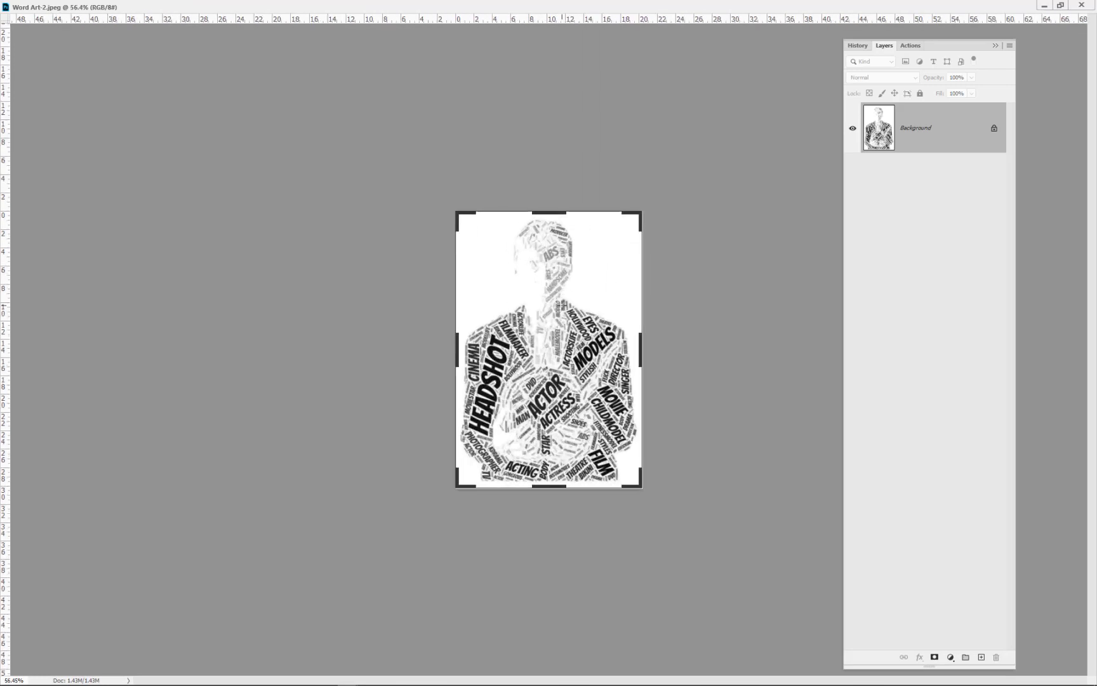
left_click_drag(456, 351, 311, 349)
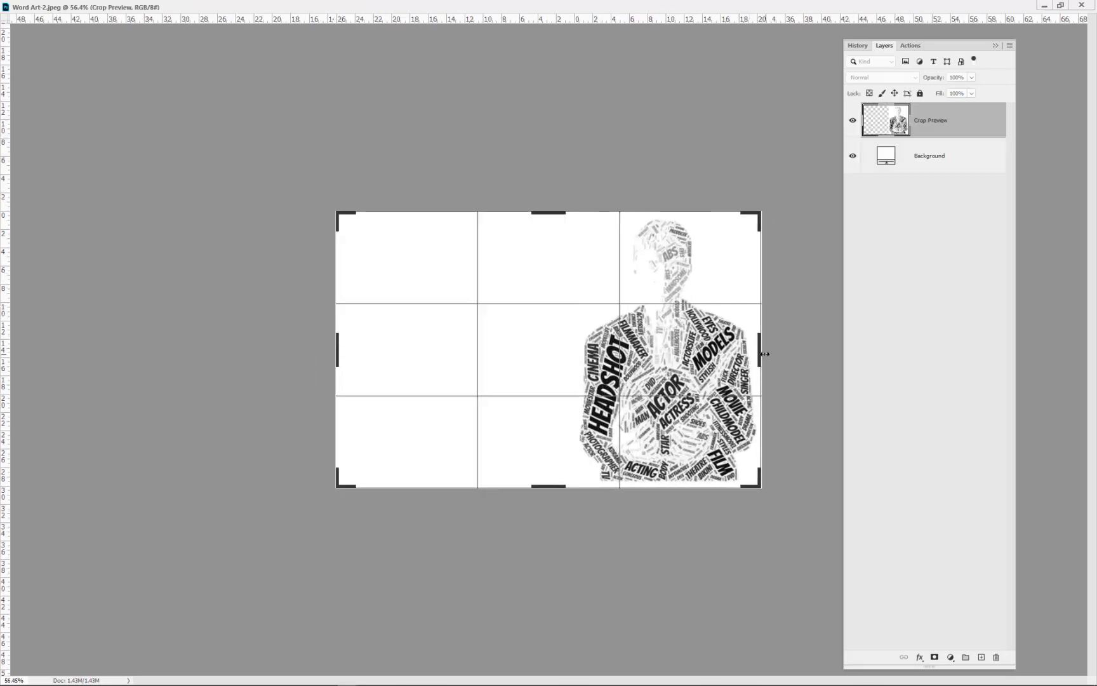
left_click_drag(764, 356, 863, 356)
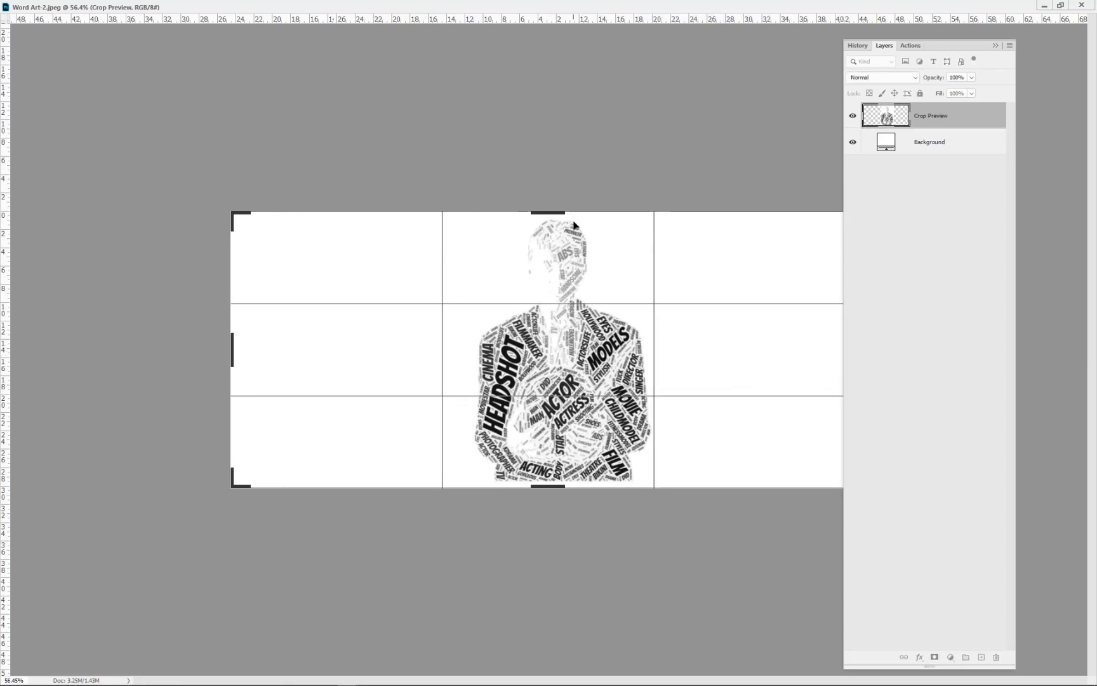
left_click_drag(549, 207, 545, 191)
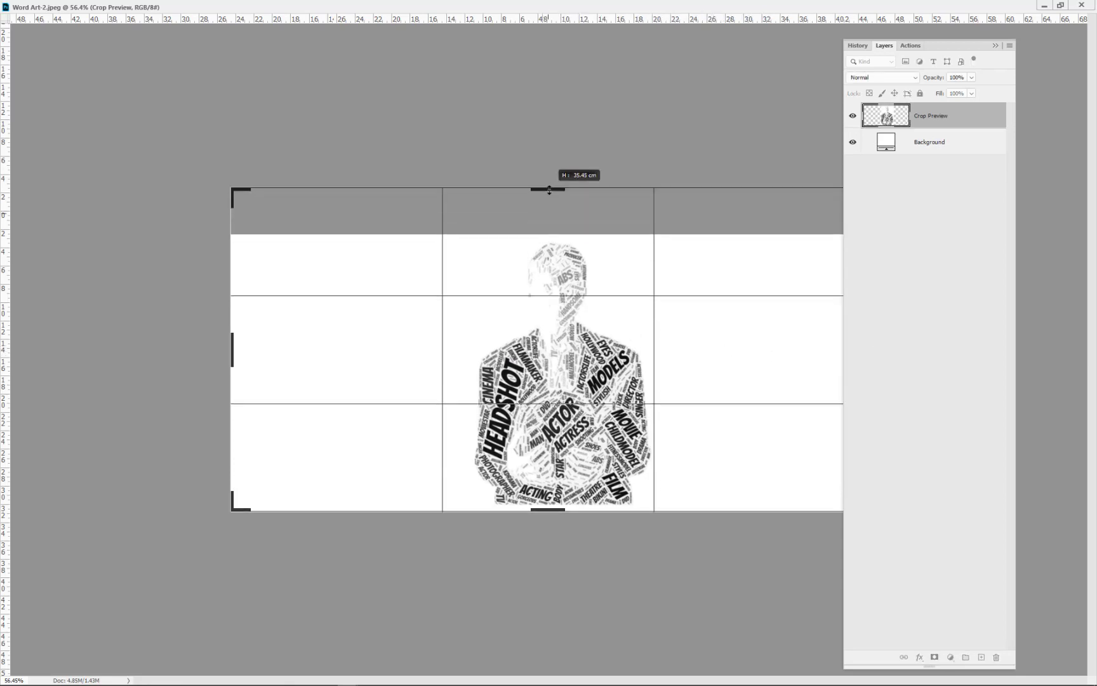
key("Return")
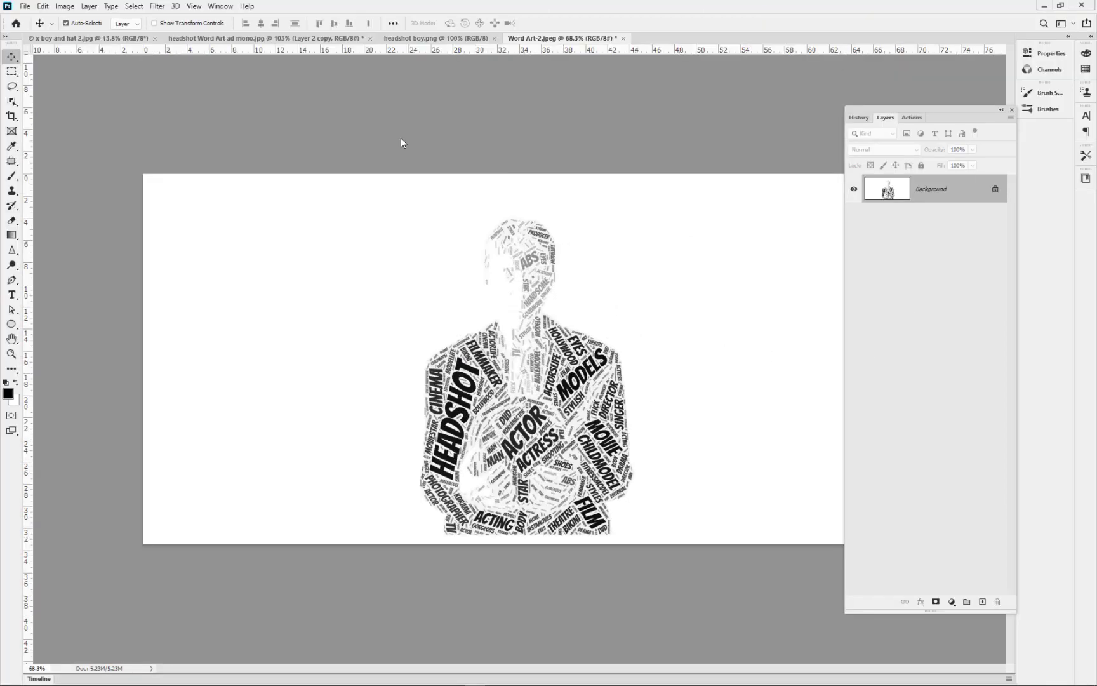
Step: Copy the portrait from x boy and hat 2.jpg into the Word Art-2.jpeg document as a new layer
left_click(52, 38)
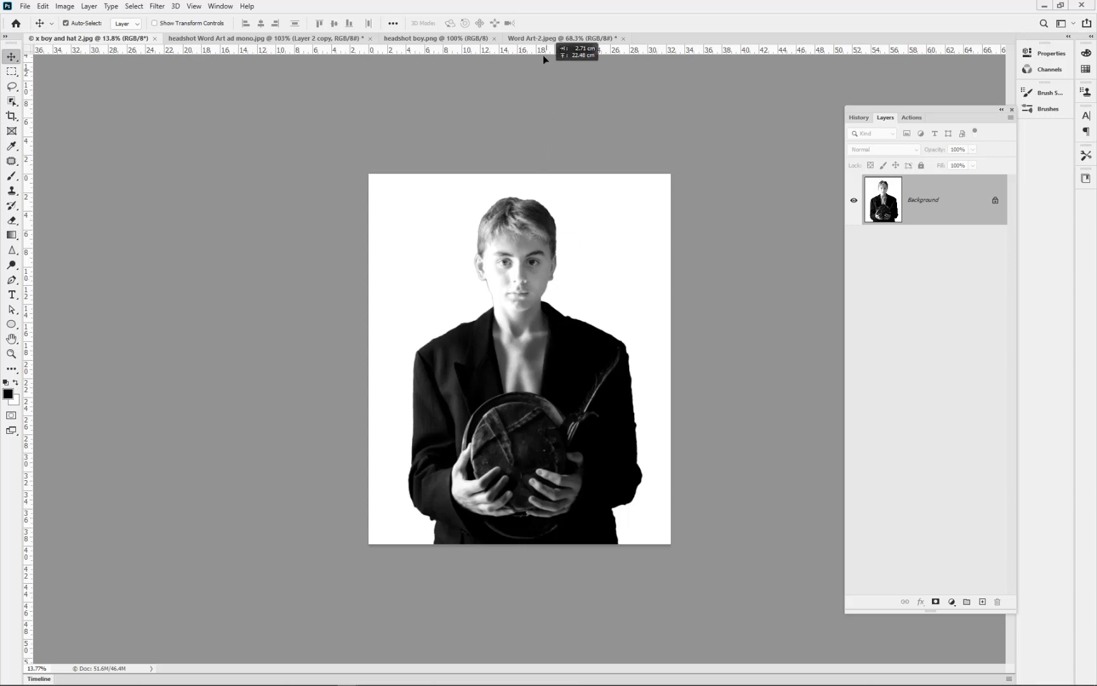
left_click(540, 38)
left_click_drag(501, 234, 501, 289)
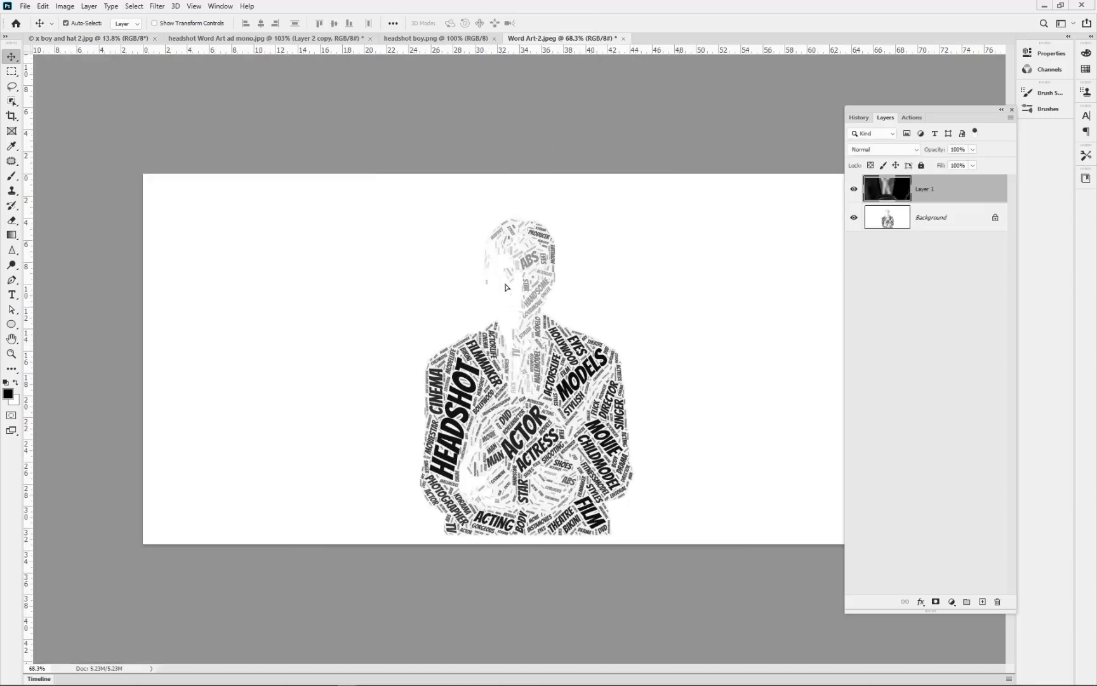
Step: Shrink the pasted portrait layer with Free Transform to 19.76% and move it over the word cloud figure
scroll(506, 294, "down", 5)
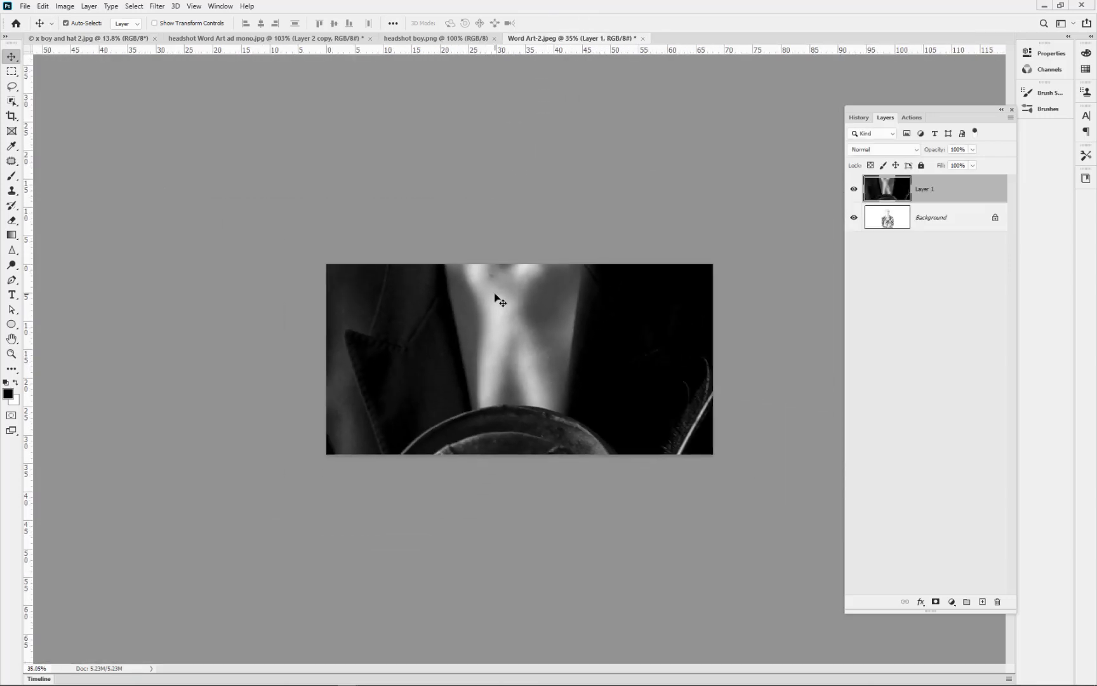
key("ctrl+t")
key("ctrl+0")
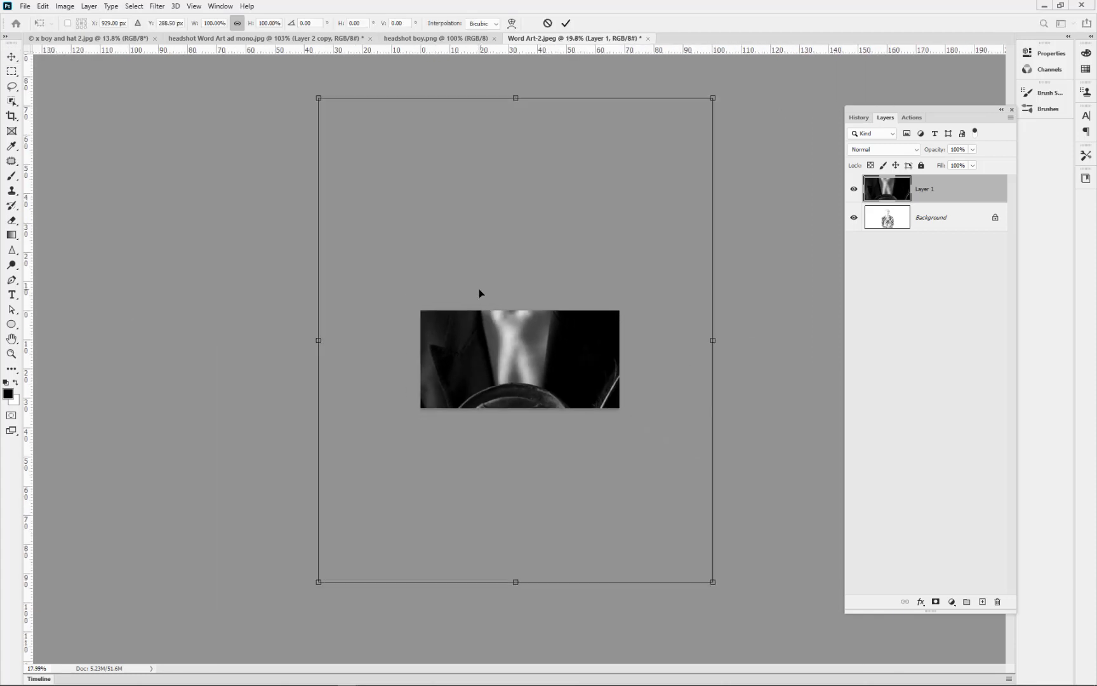
left_click_drag(321, 101, 481, 297)
left_click_drag(713, 582, 573, 412)
left_click_drag(578, 294, 557, 313)
scroll(541, 336, "up", 3)
scroll(541, 337, "up", 1)
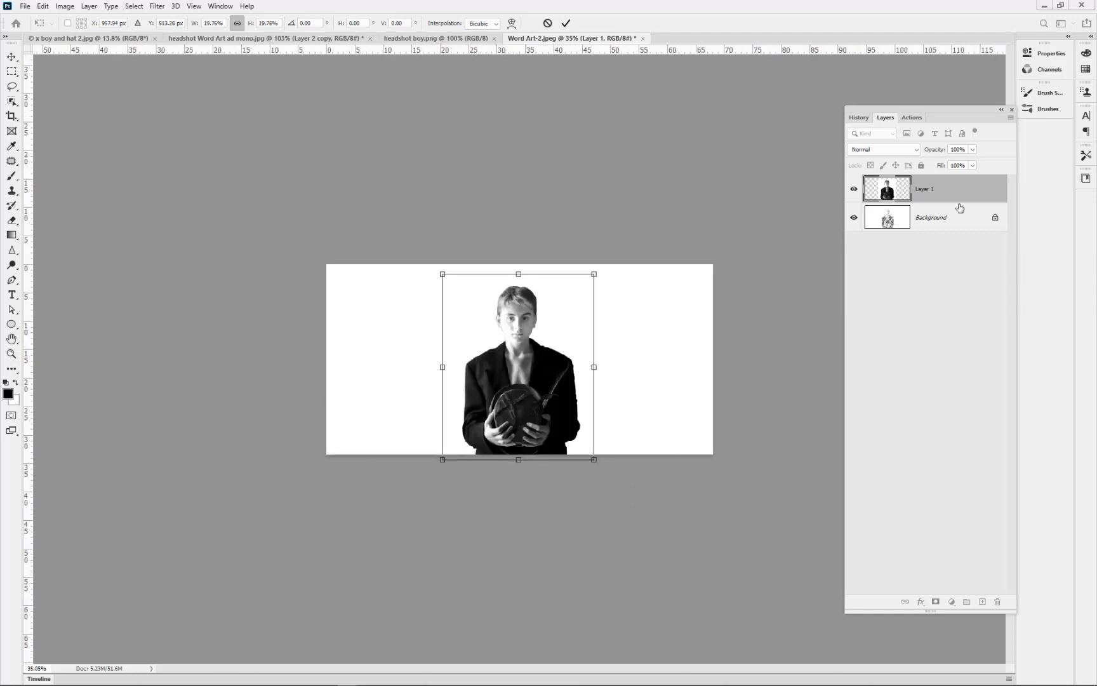
Step: Lower the portrait layer's opacity to 28% and fit it to the word cloud silhouette at 18.62% scale
left_click_drag(942, 153, 893, 152)
scroll(537, 343, "up", 8)
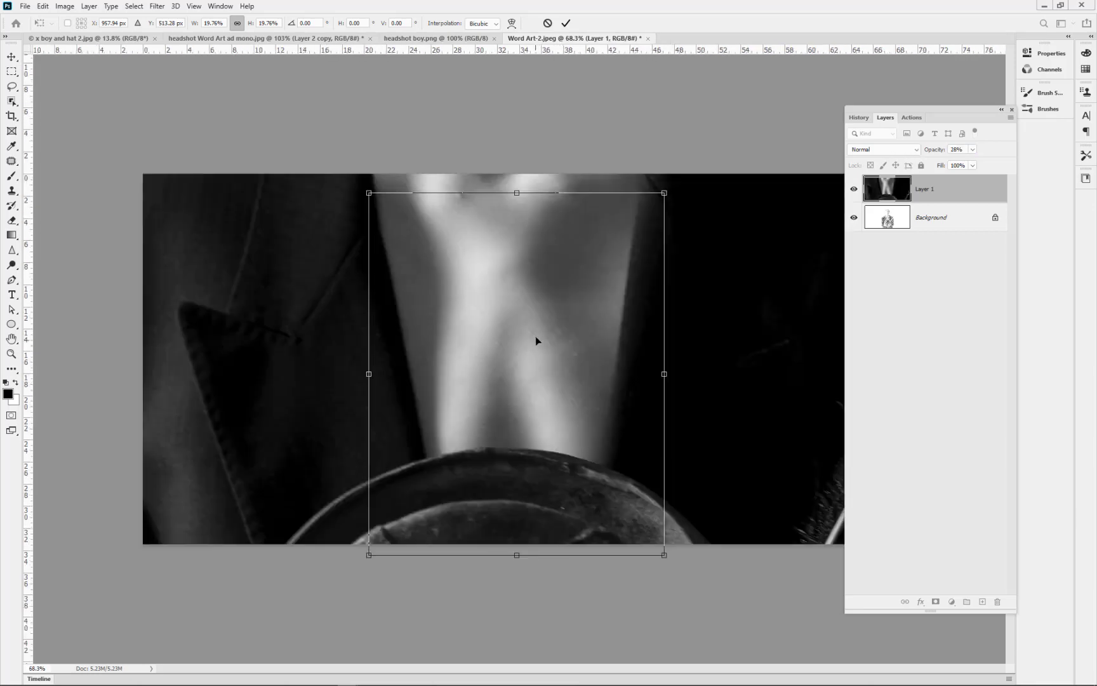
left_click_drag(503, 346, 517, 330)
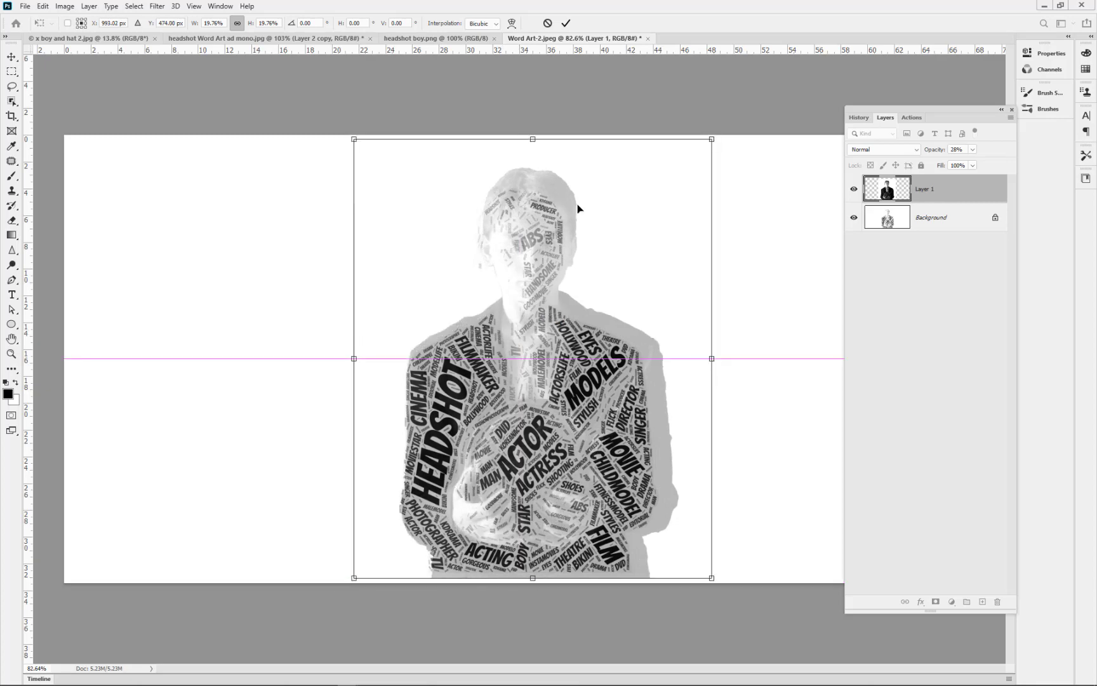
left_click_drag(692, 143, 669, 147)
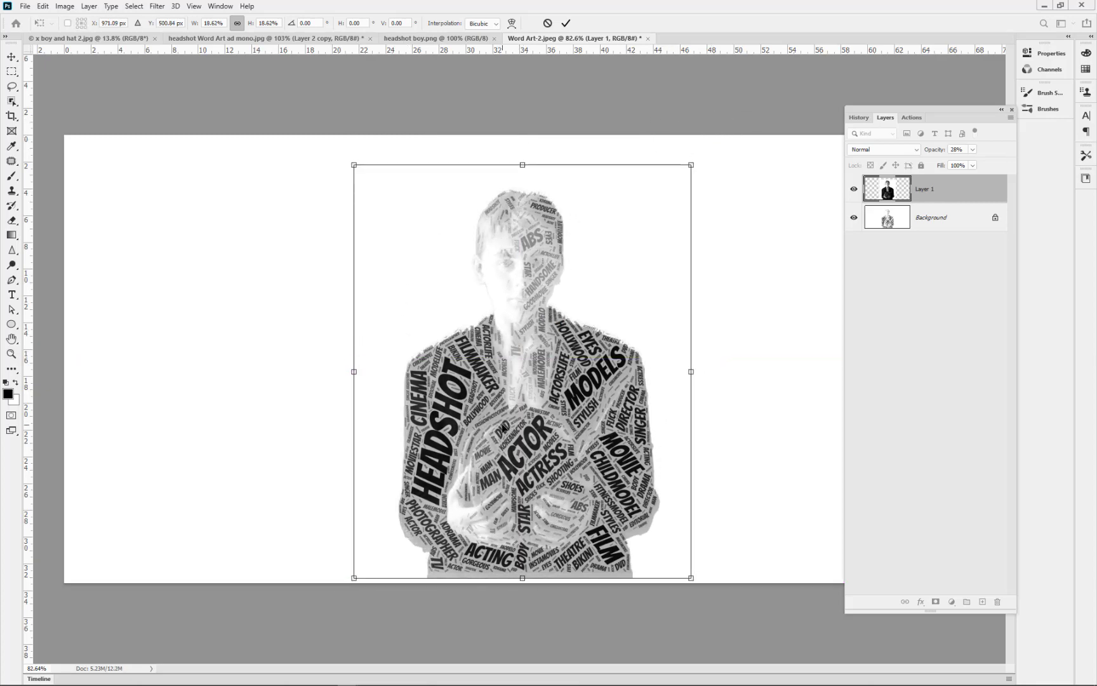
key("Return")
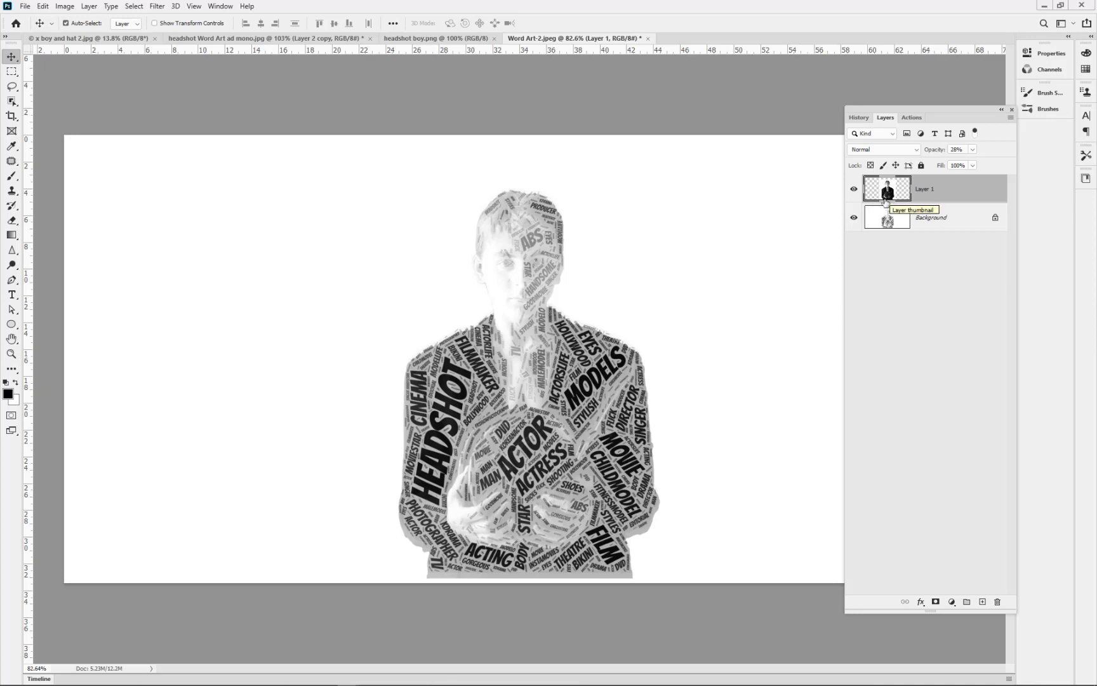
Step: Hide the Background, restore Layer 1 to 100% opacity, and copy its subject to a new layer using Select Subject
left_click(854, 217)
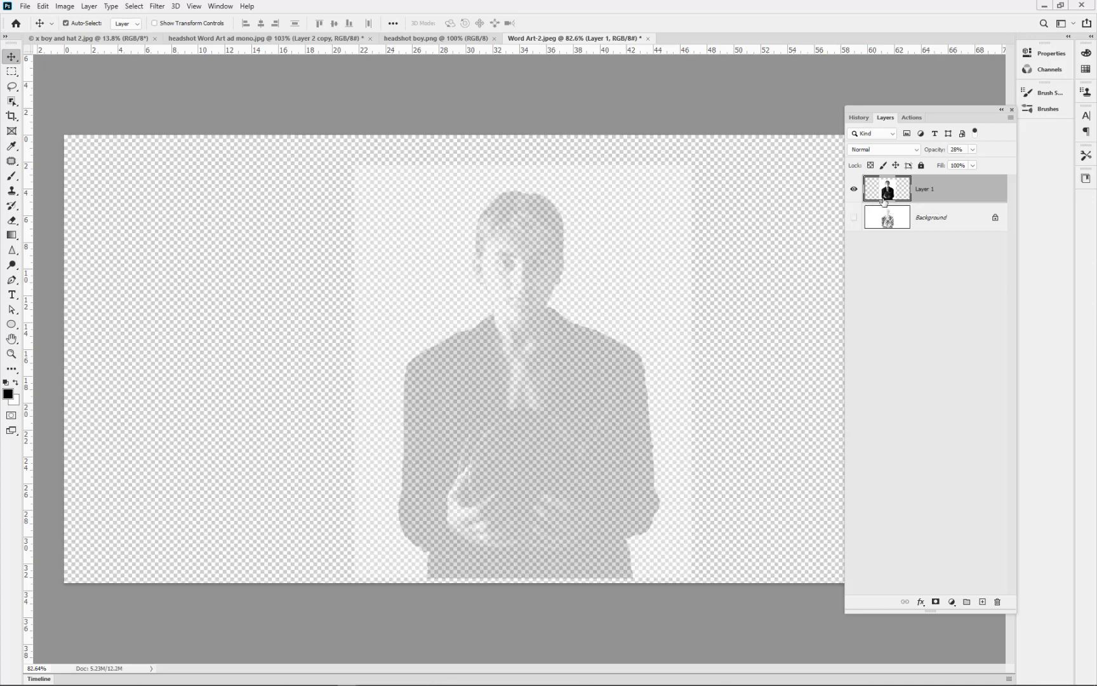
left_click_drag(932, 153, 993, 153)
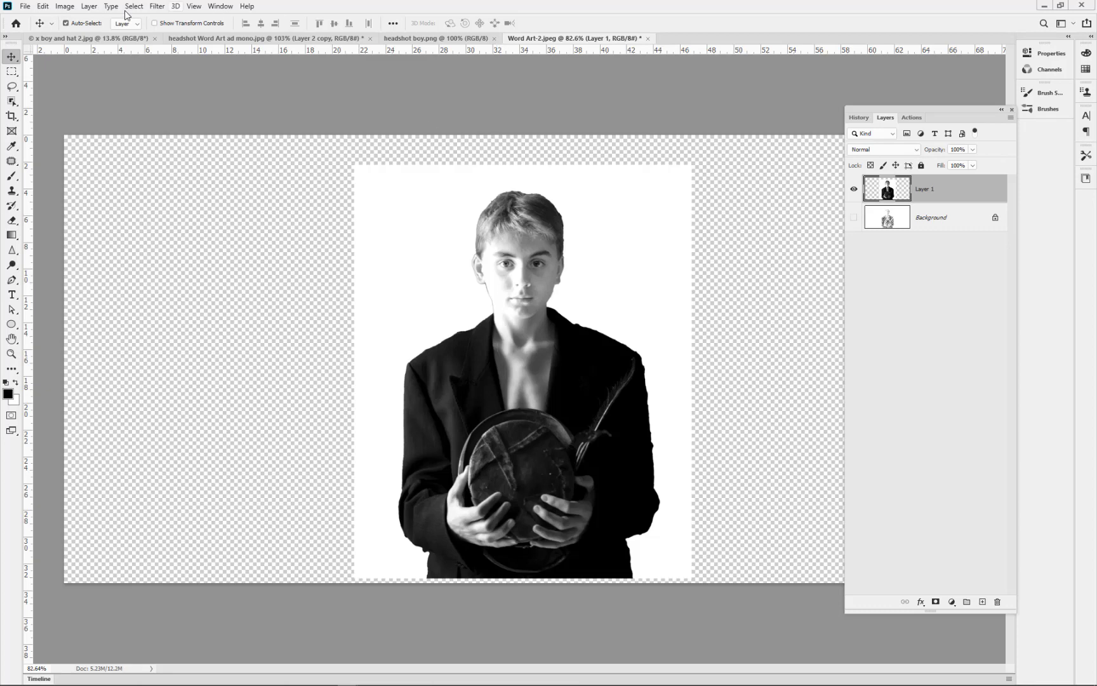
left_click(12, 101)
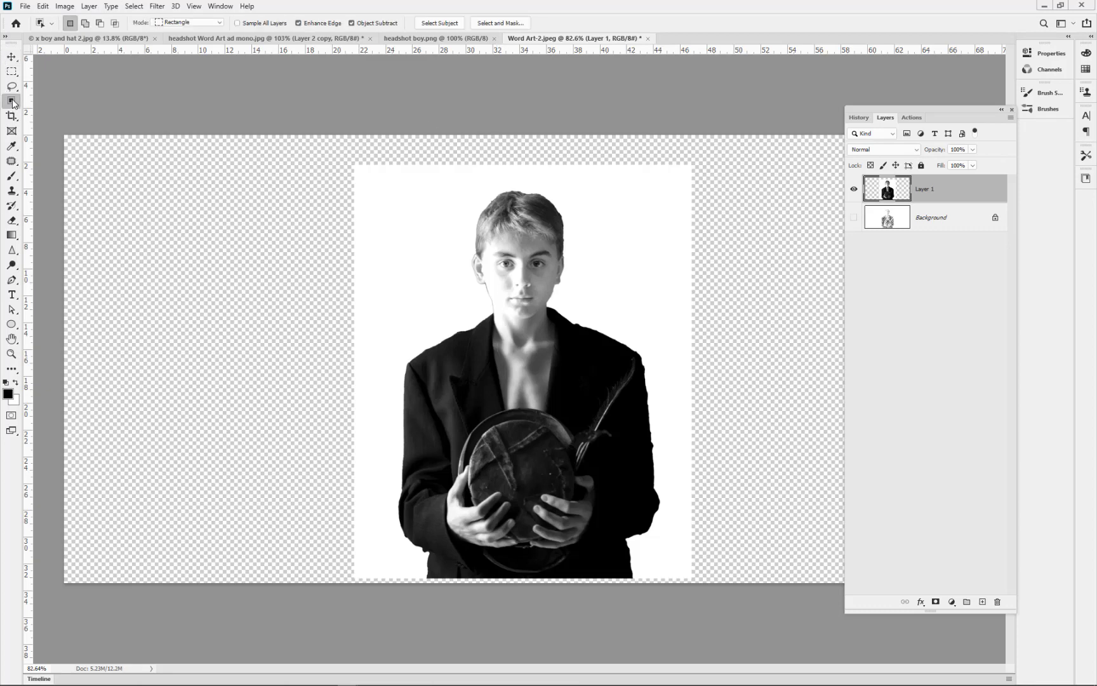
left_click(442, 24)
key("ctrl+j")
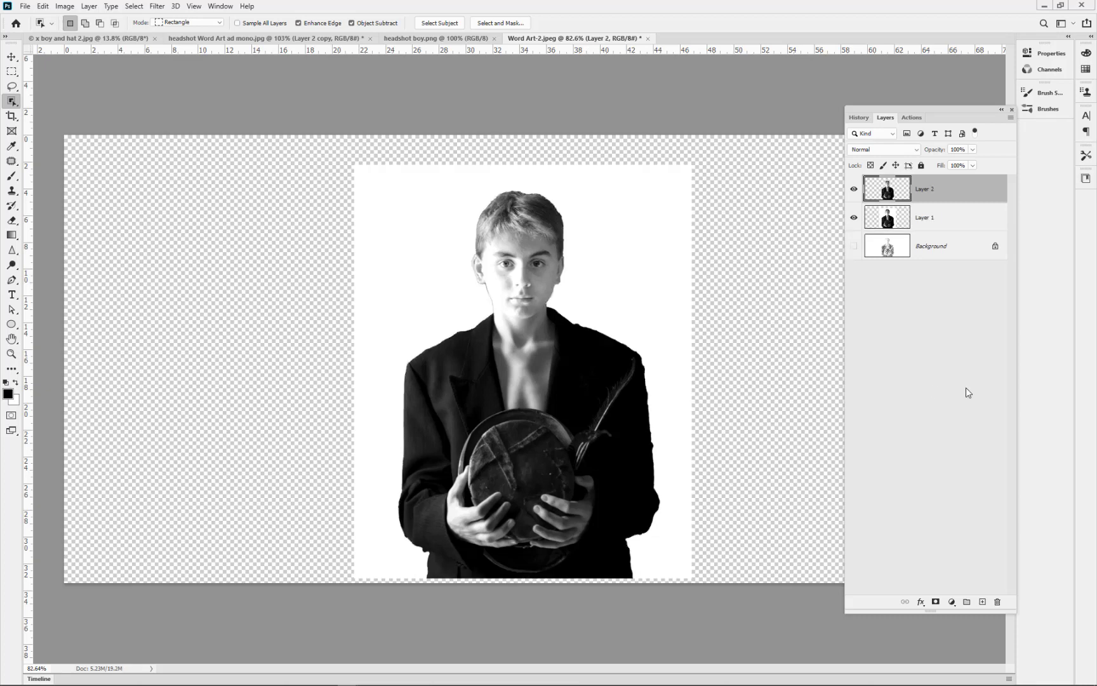
Step: Hide Layer 1 and copy the Background word cloud within the portrait cutout's outline to a new layer
left_click(854, 218)
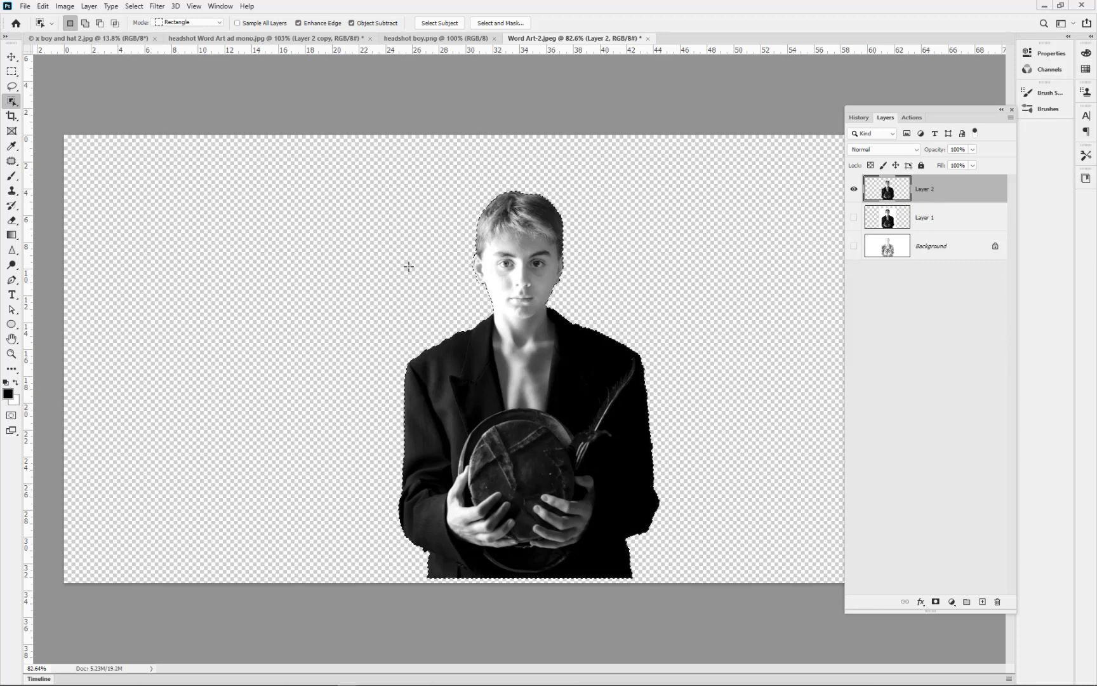
left_click(854, 245)
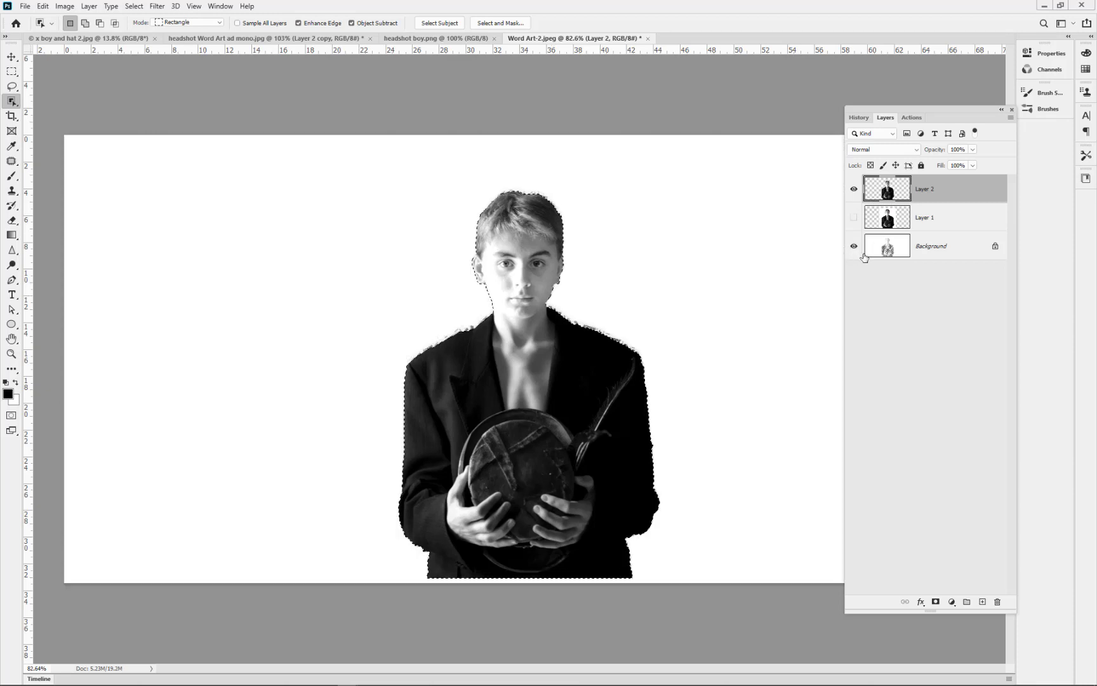
left_click(887, 252)
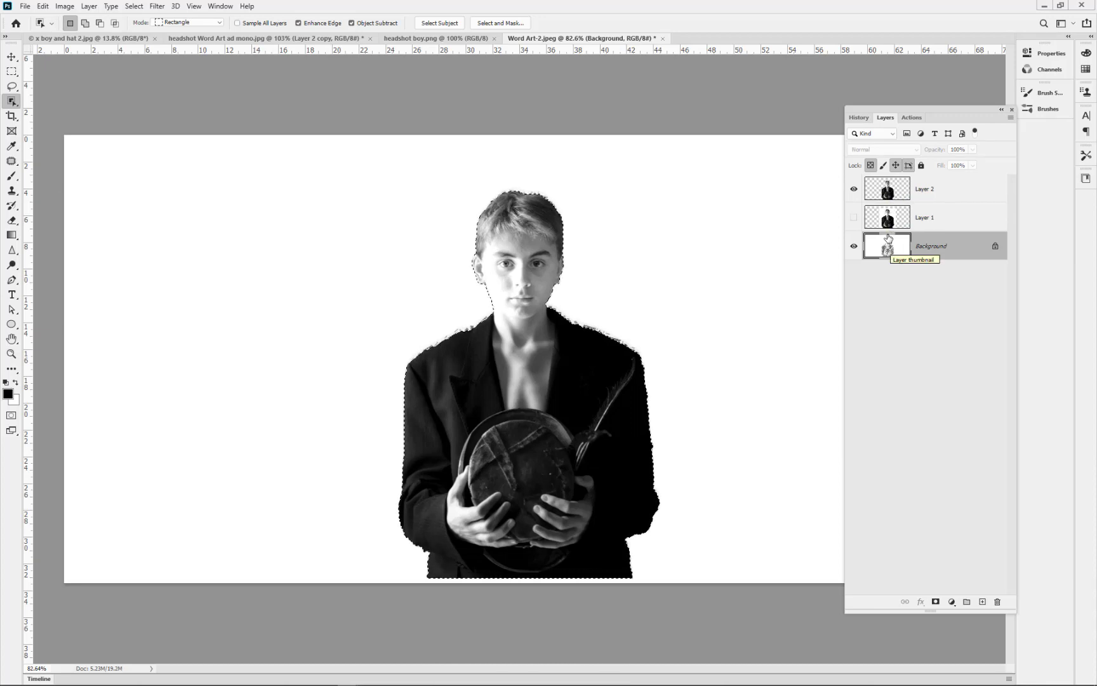
key("ctrl+j")
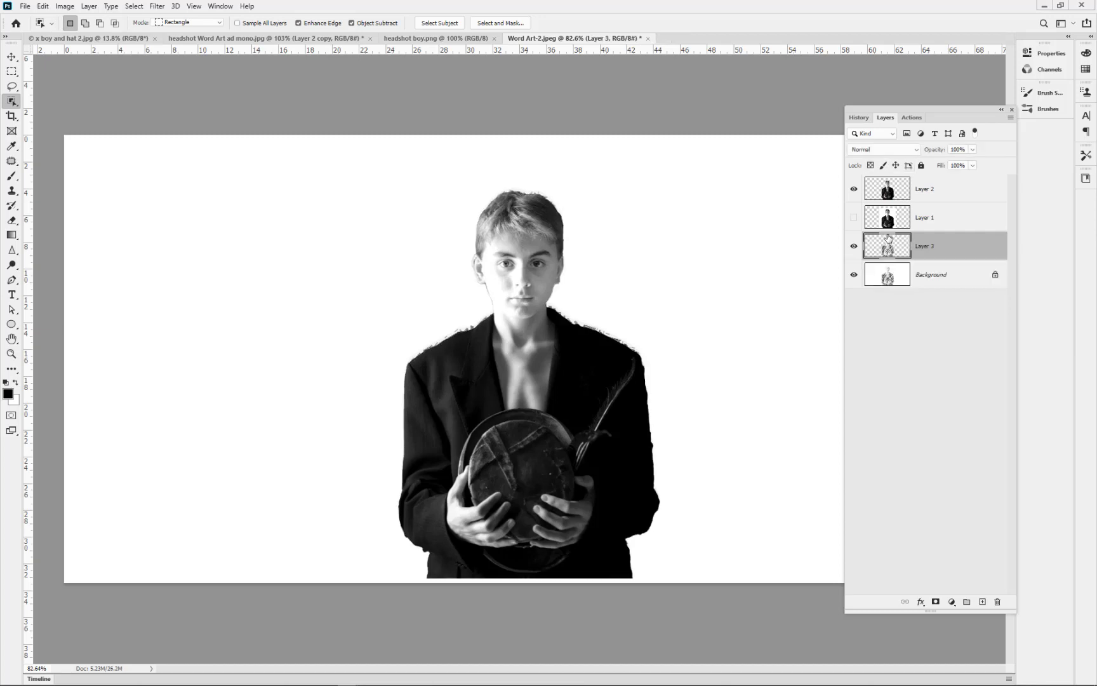
Step: Hide the portrait cutout and the Background, and delete the uncut portrait Layer 1
left_click(853, 189)
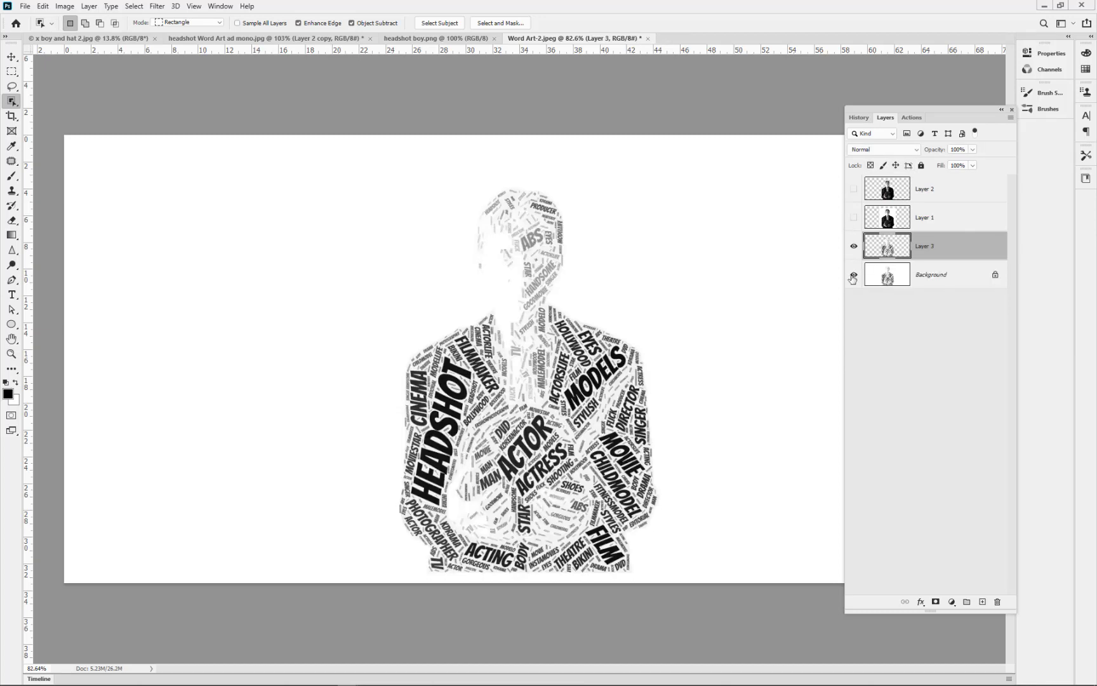
left_click(854, 274)
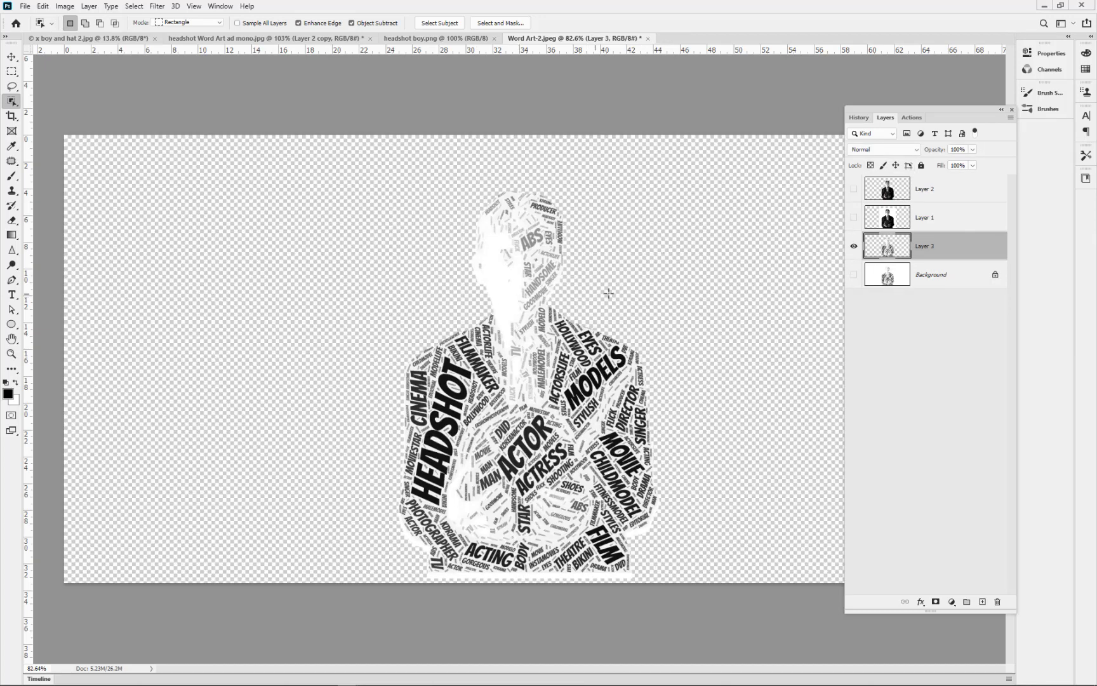
left_click(926, 222)
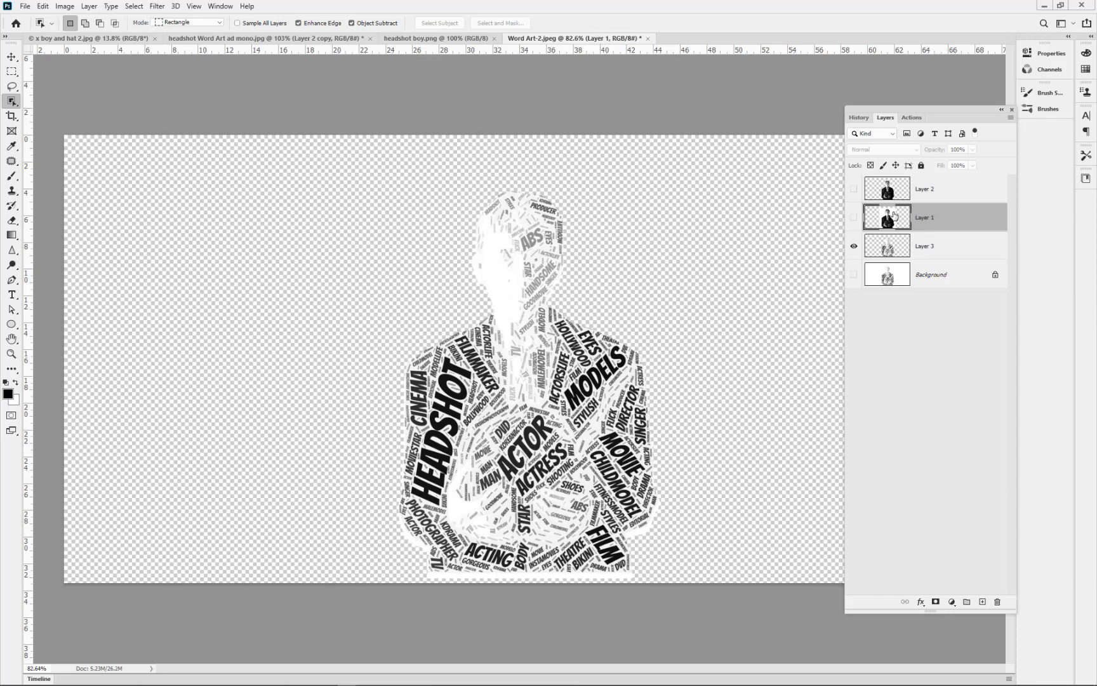
left_click_drag(943, 223, 1000, 603)
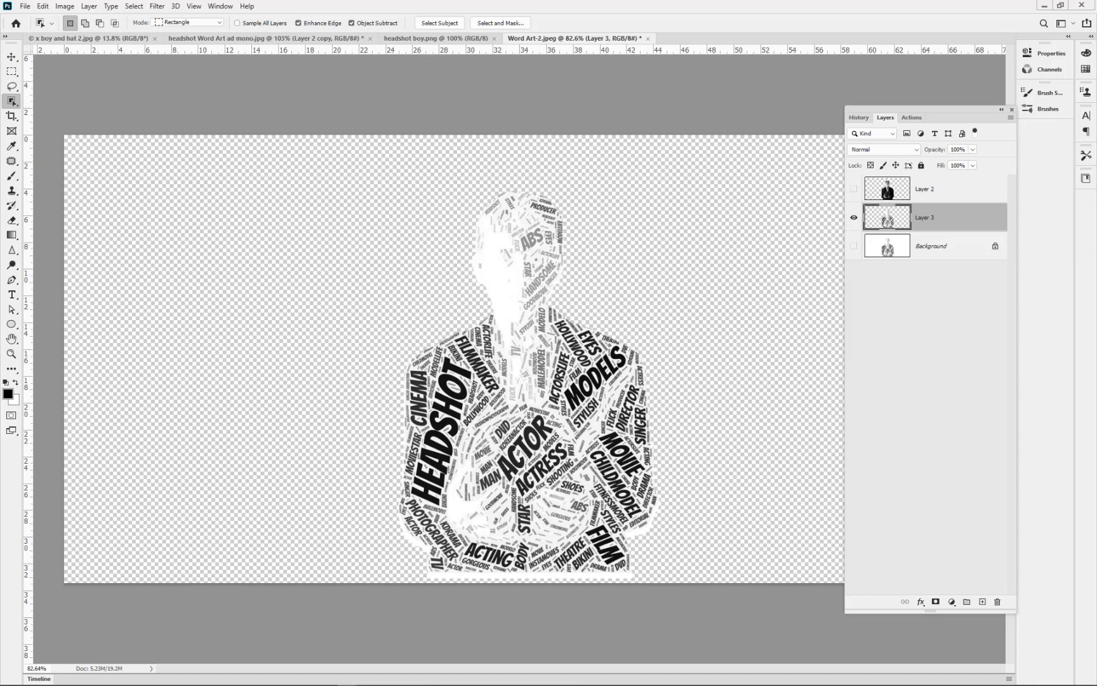
Step: Bring two other word cloud versions of the portrait in as new layers and align them over the existing figure
left_click(11, 57)
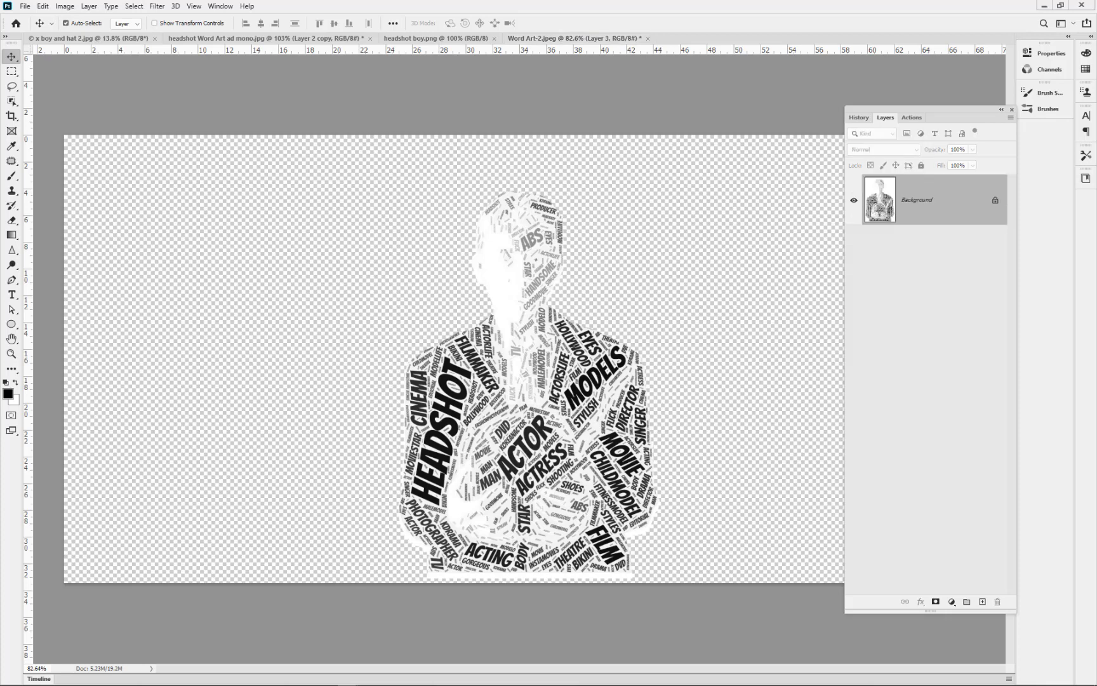
key("ctrl+v")
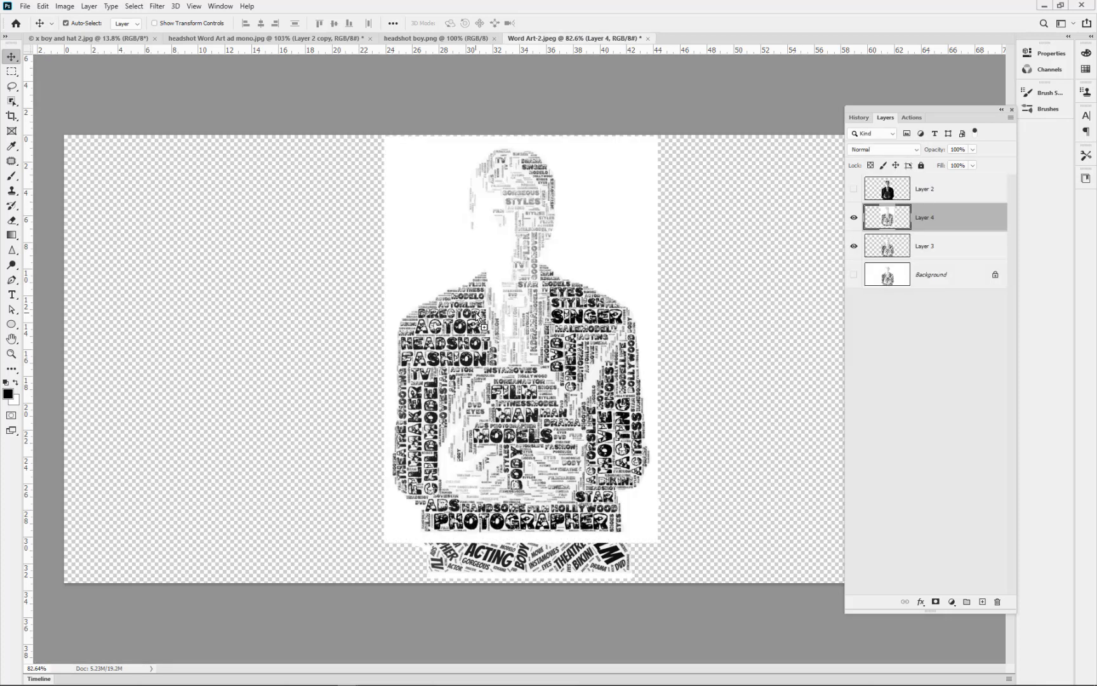
left_click_drag(513, 309, 517, 348)
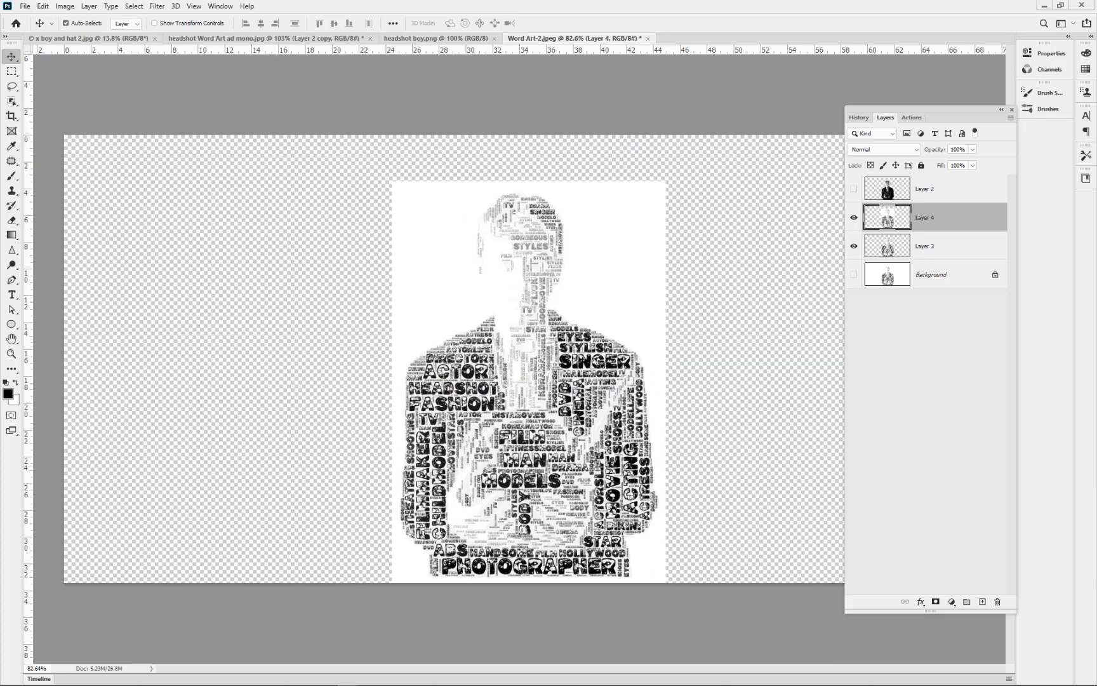
left_click_drag(970, 300, 520, 372)
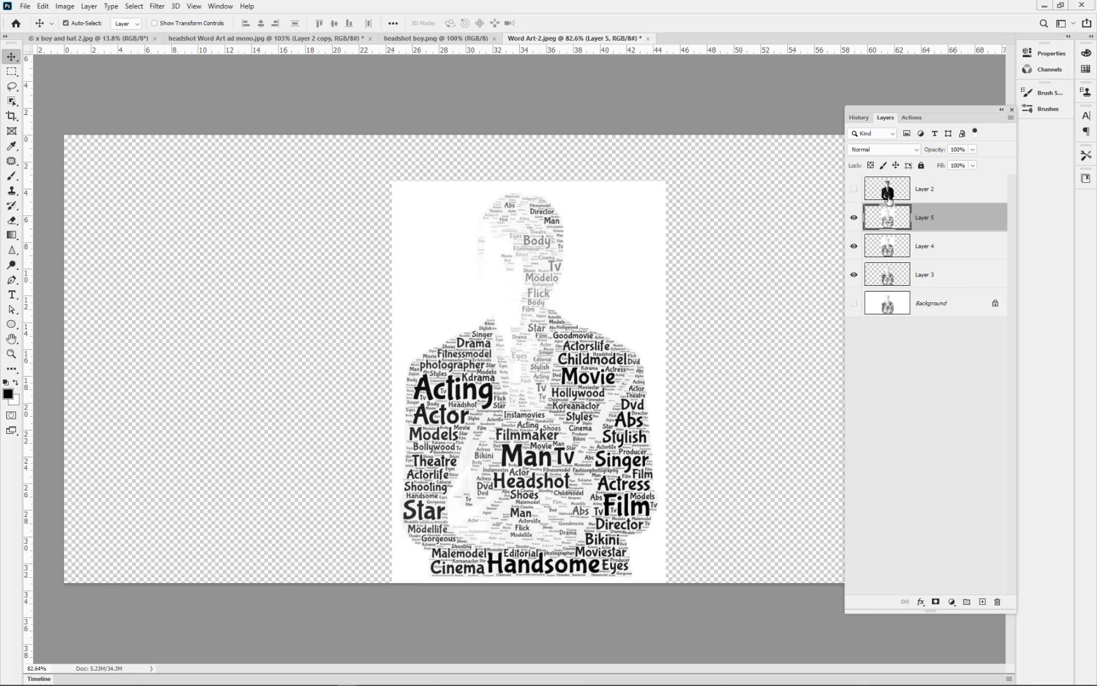
Step: Load the outline of the Layer 2 portrait cutout as a selection and apply it to Layer 5 as a layer mask
key("ctrl")
left_click(889, 305)
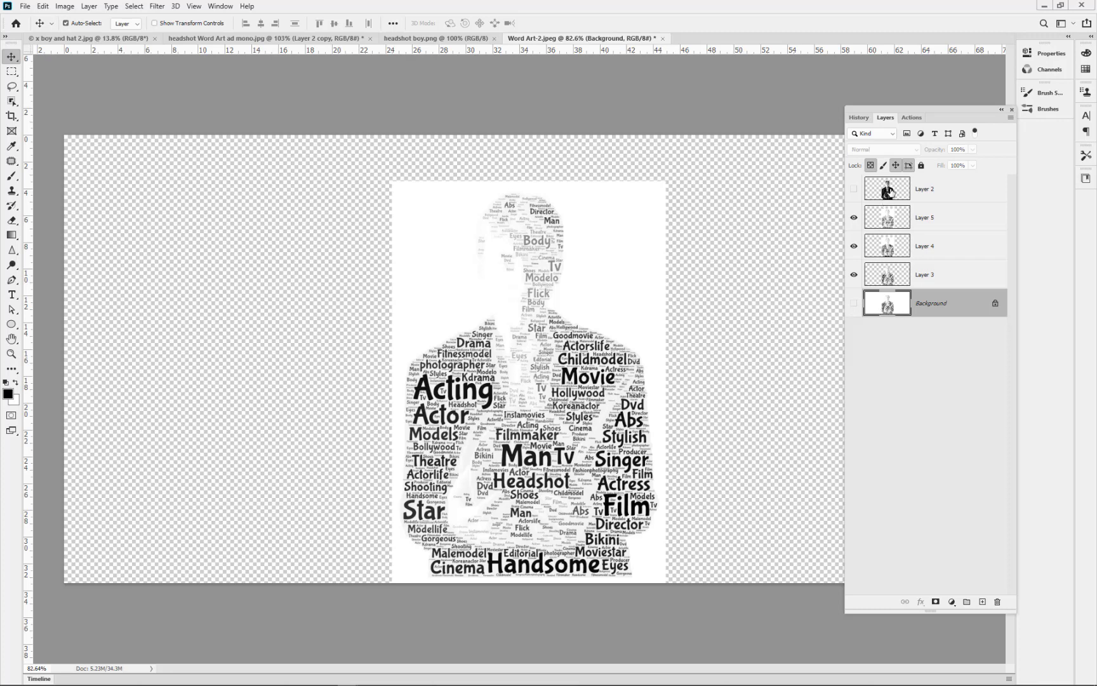
left_click(889, 196, "ctrl")
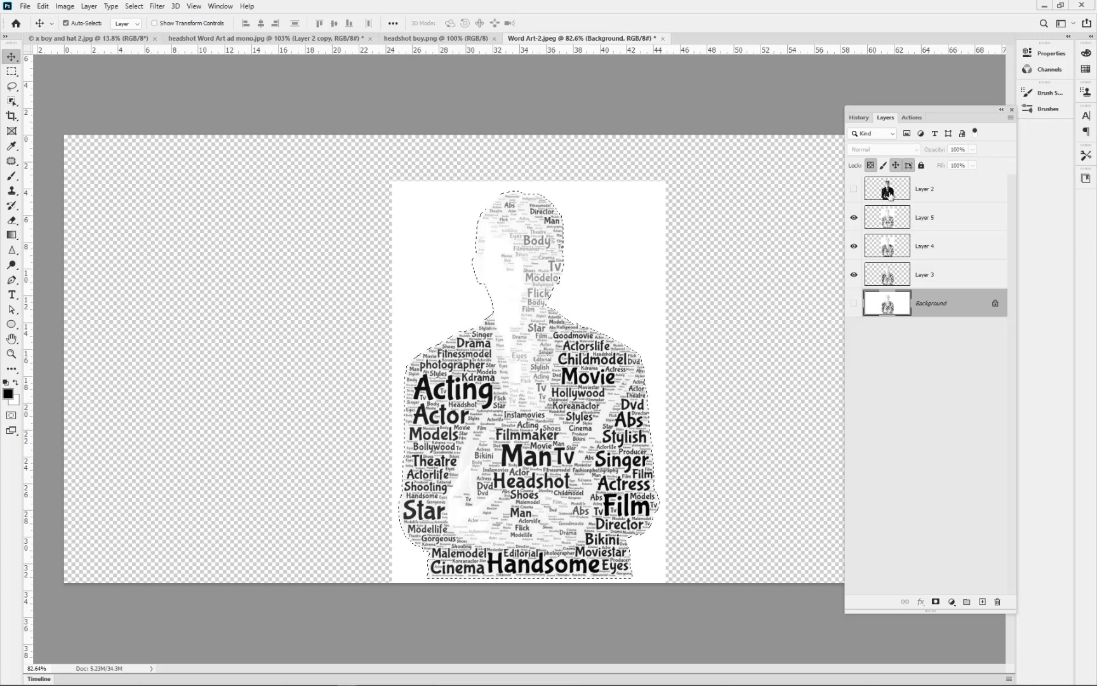
left_click(892, 222)
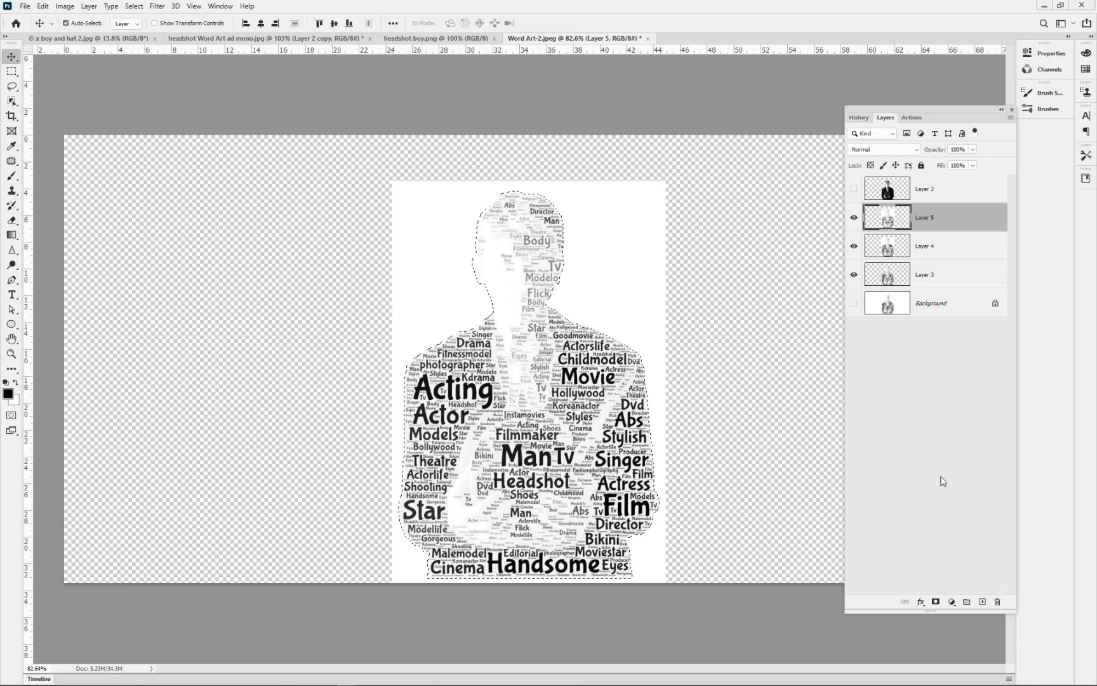
left_click(936, 602)
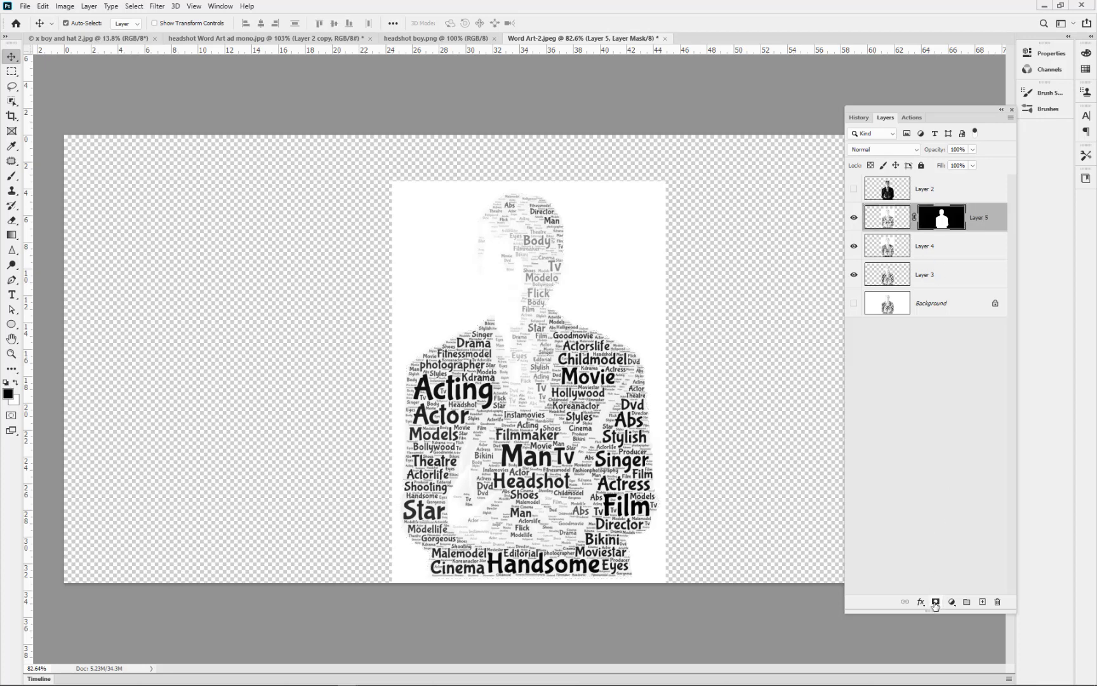
Step: Mask Layer 4 with the same outline loaded from the Layer 2 portrait cutout
left_click(896, 249)
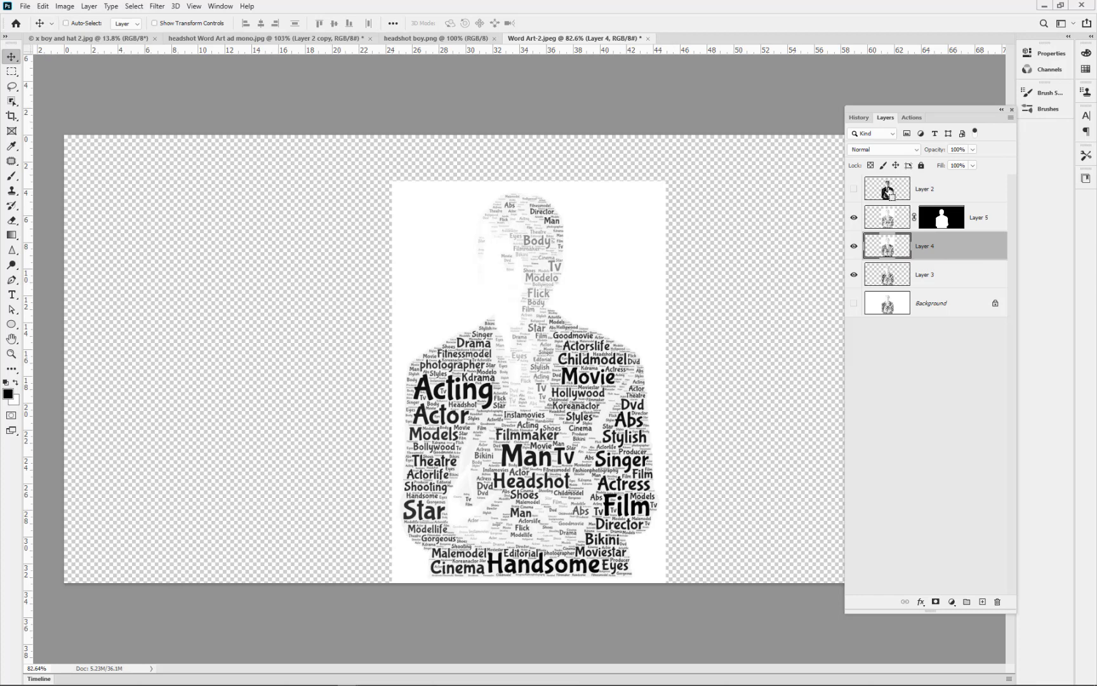
left_click(891, 191, "ctrl")
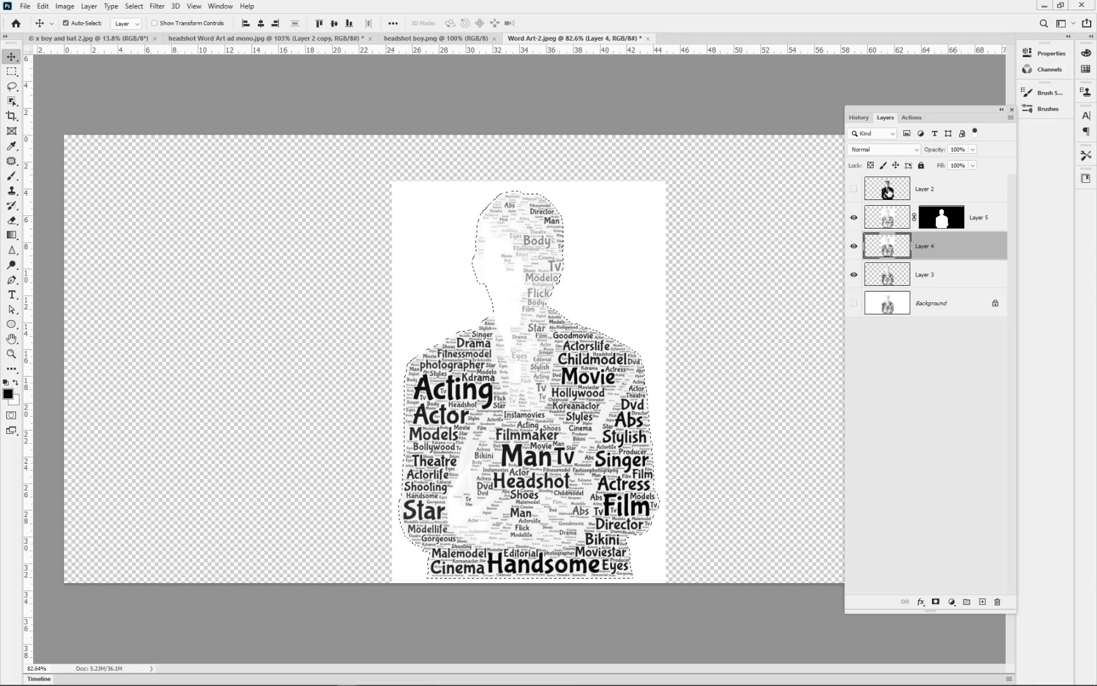
left_click(935, 601)
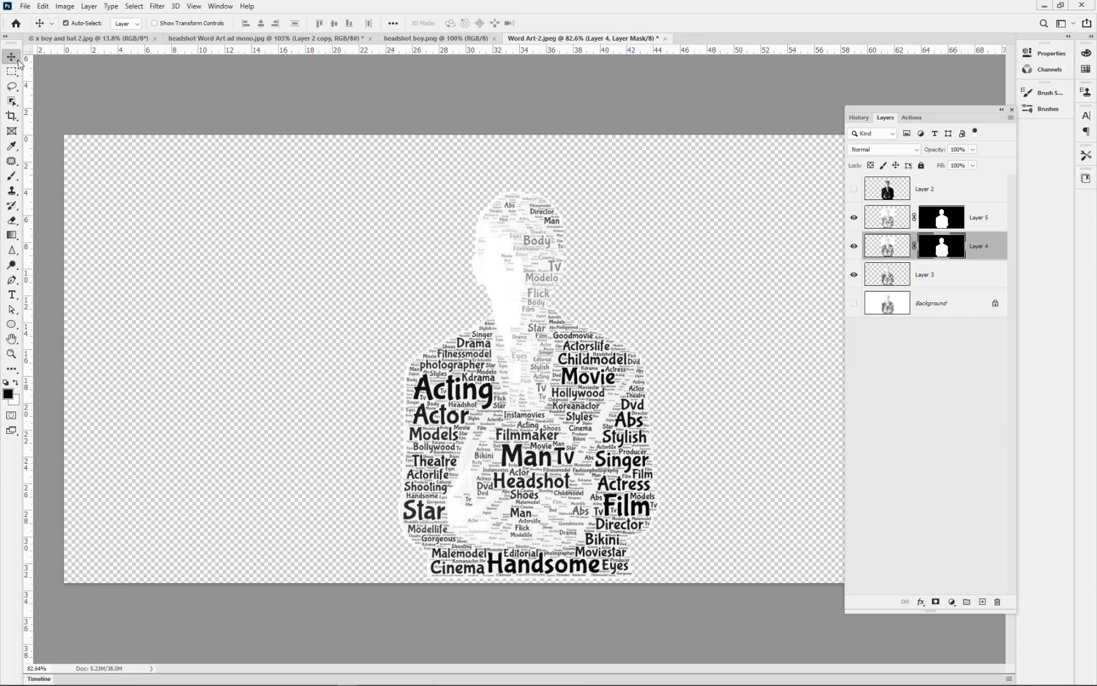
Step: Spread the word clouds side by side, moving Layer 5 left and Layer 4 right of the central figure
left_click_drag(579, 395, 278, 393)
left_click_drag(753, 434, 674, 434)
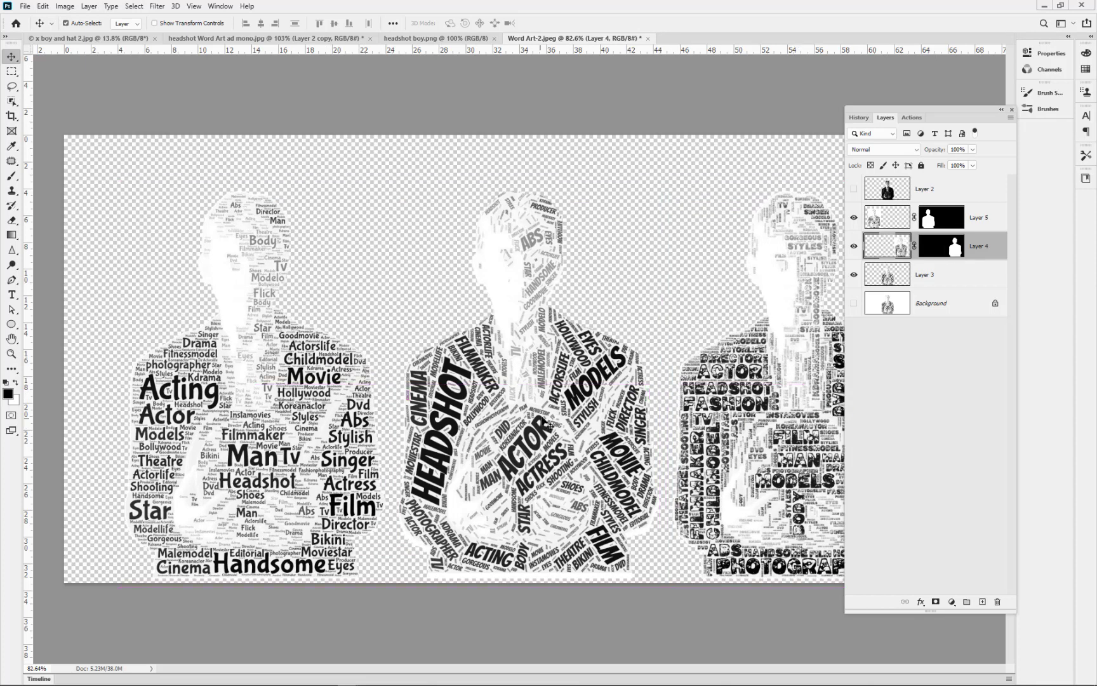
left_click_drag(337, 380, 330, 380)
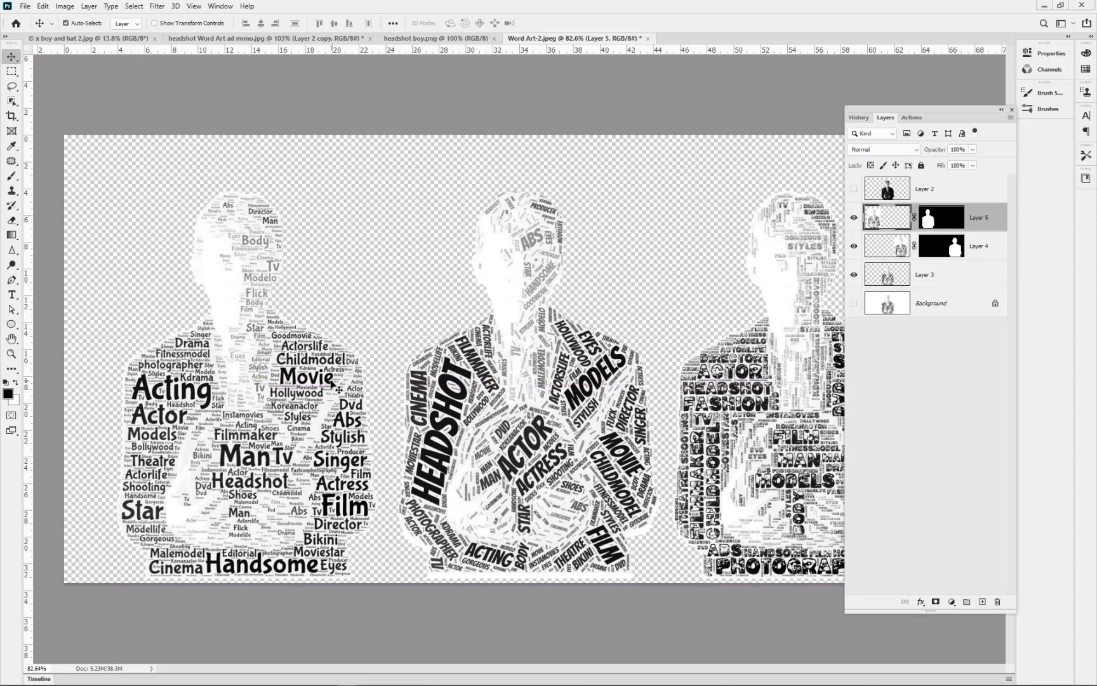
Step: Preview the Layer 2 portrait cutout over the central word cloud, hide it again, and select Layer 3
left_click(854, 190)
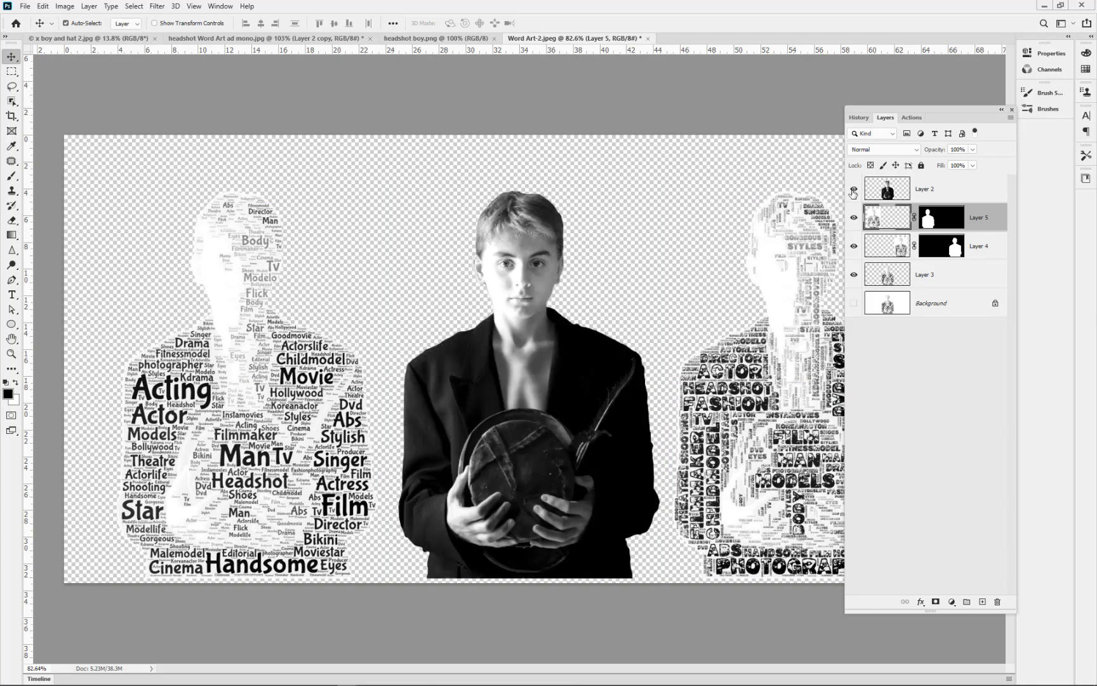
left_click(854, 190)
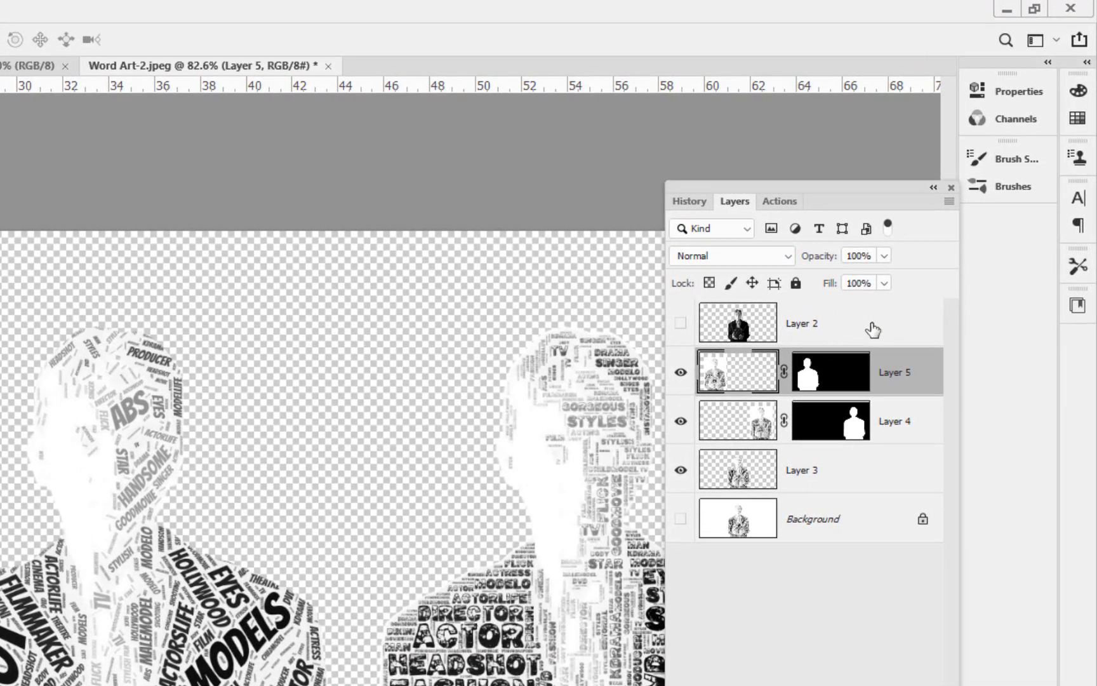
left_click(740, 473)
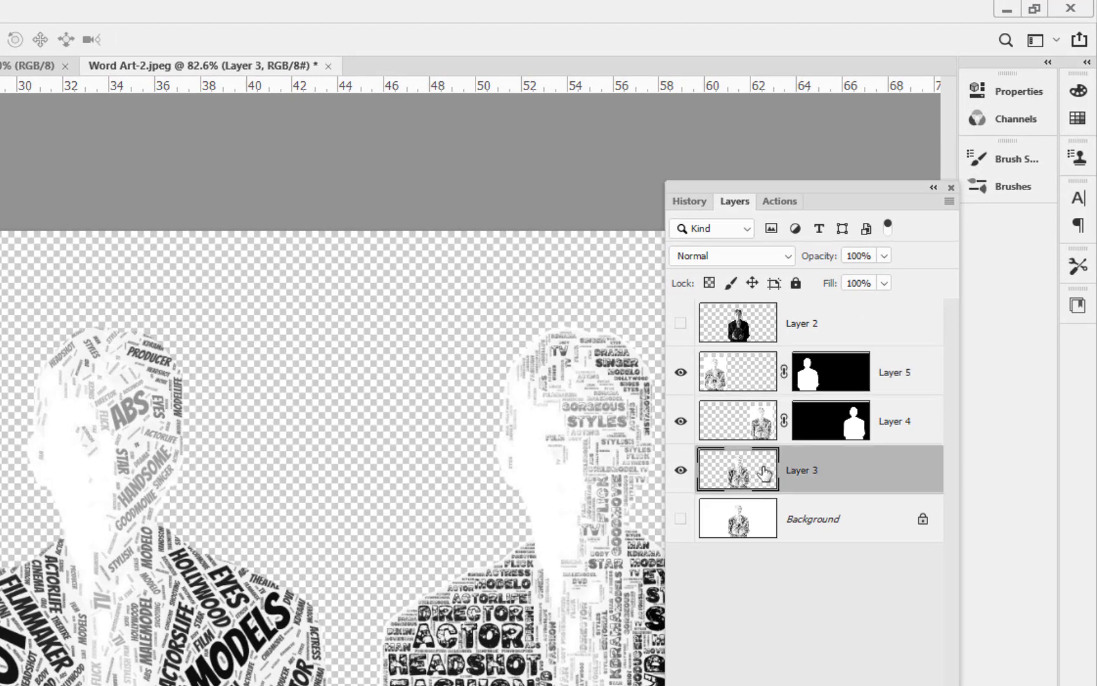
Step: Bring Layer 3 to the top of the layer stack and make the Layer 2 portrait cutout visible
left_click(681, 470)
left_click(681, 470)
left_click_drag(848, 470, 830, 318)
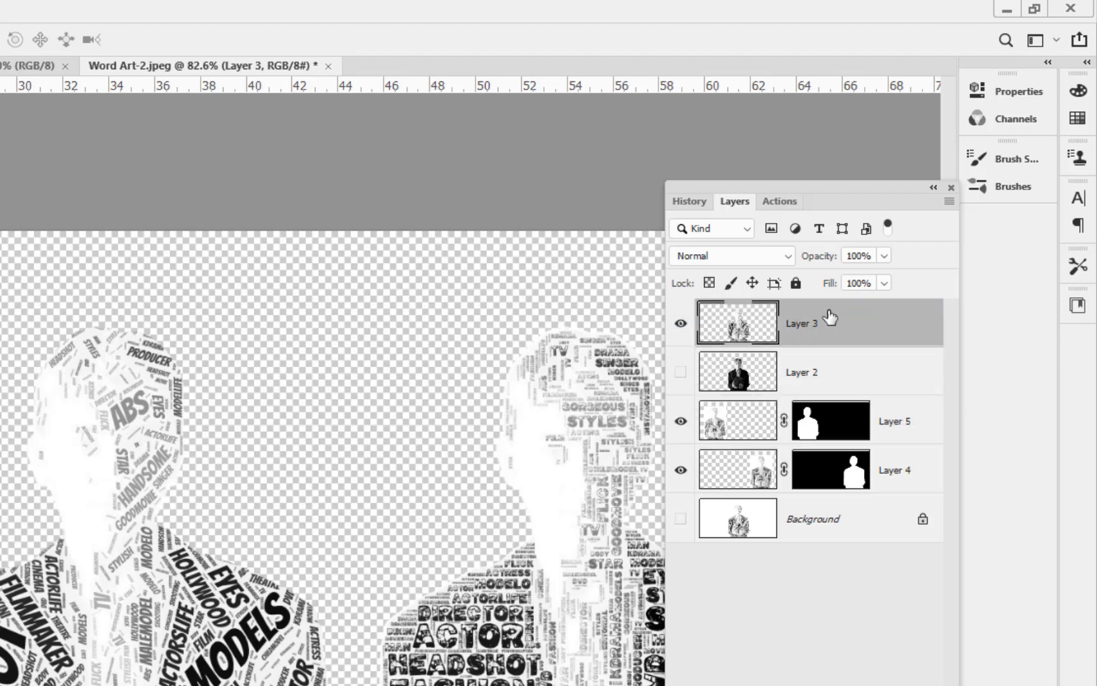
left_click(680, 374)
mouse_move(248, 657)
left_mouse_down()
mouse_move(176, 659)
mouse_move(254, 654)
left_mouse_up()
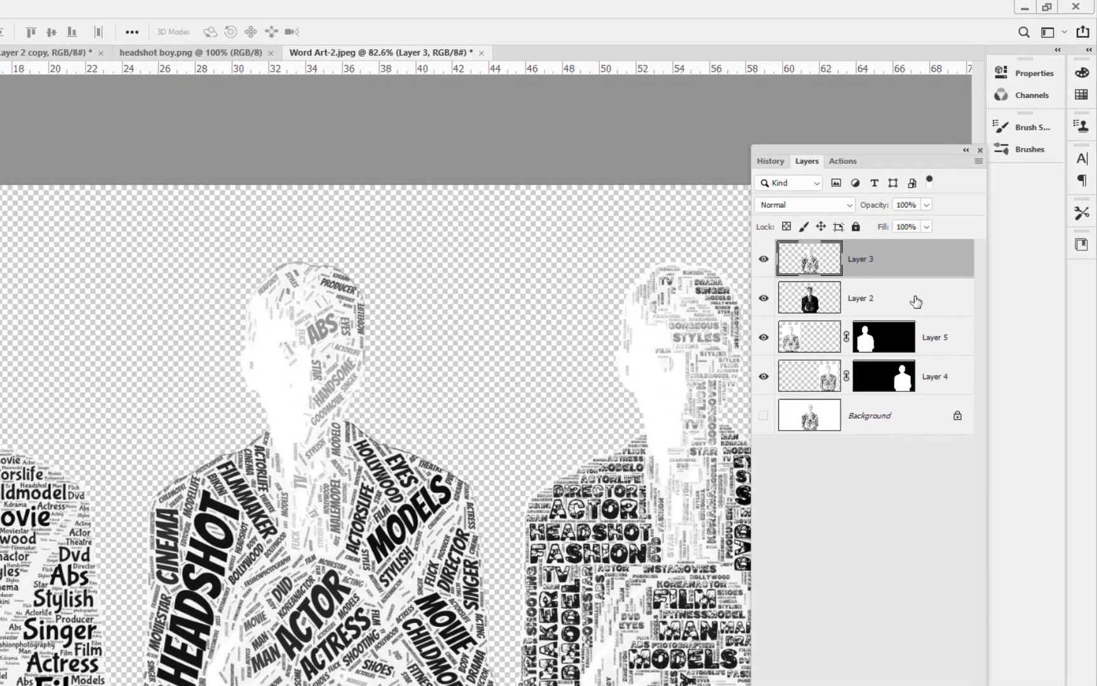
Step: Shift the Layer 2 portrait left of the central word cloud and convert it to a smart object
left_click(916, 301)
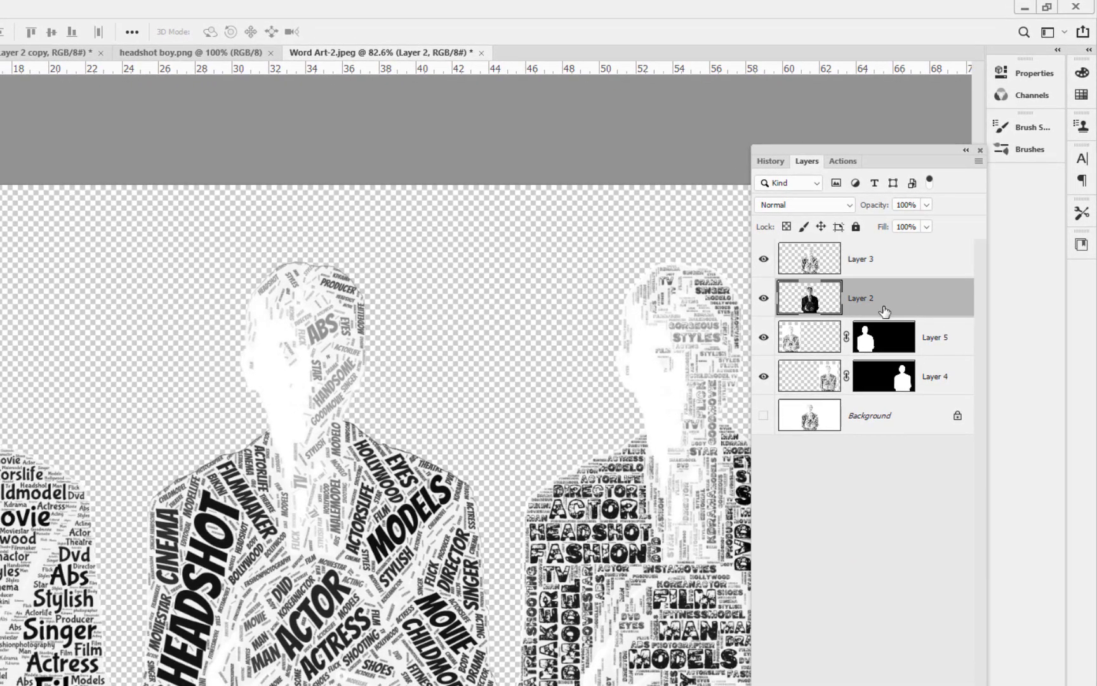
left_click_drag(393, 513, 247, 508)
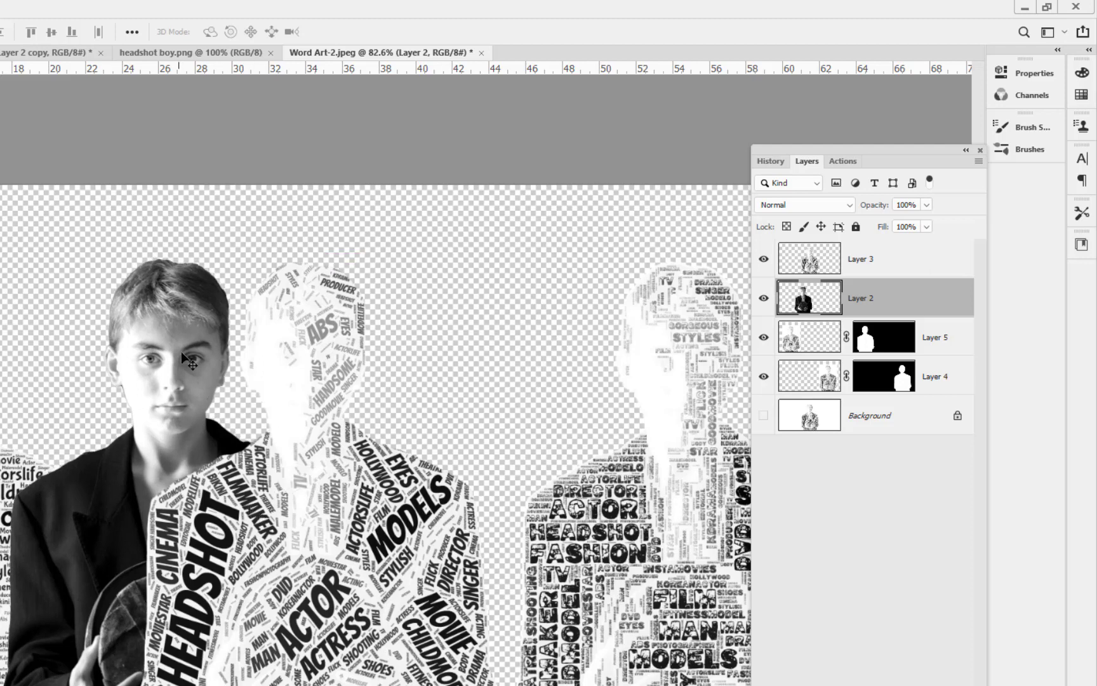
right_click(908, 299)
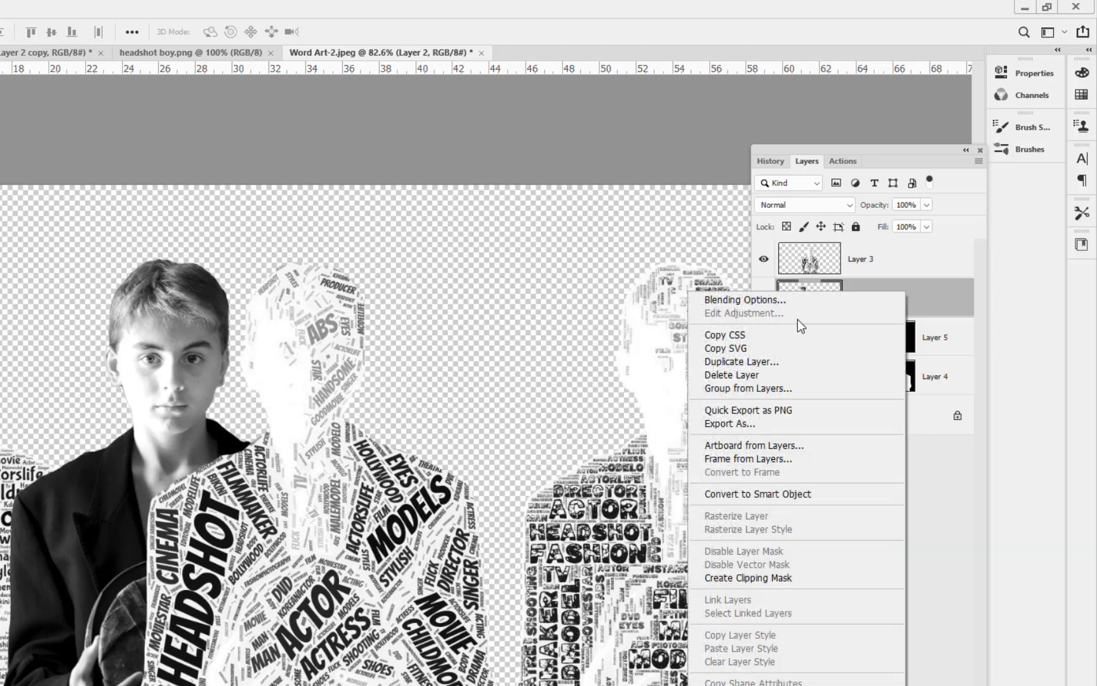
left_click(804, 492)
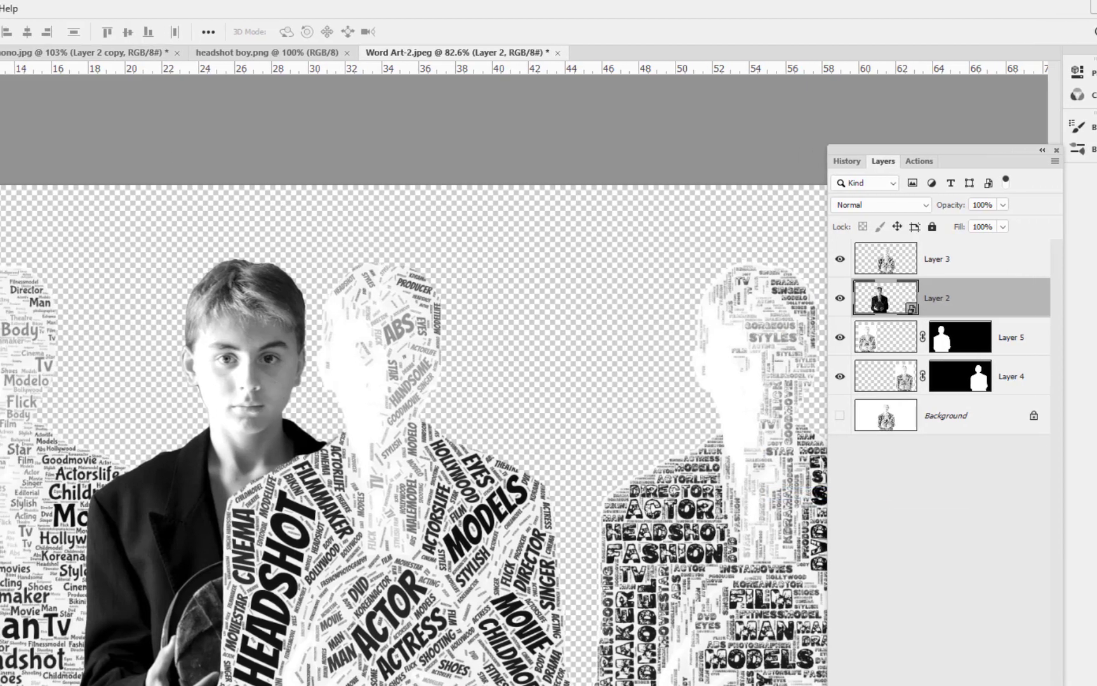
Step: Apply a diagonal Motion Blur smart filter to the Layer 2 portrait
left_click(45, 9)
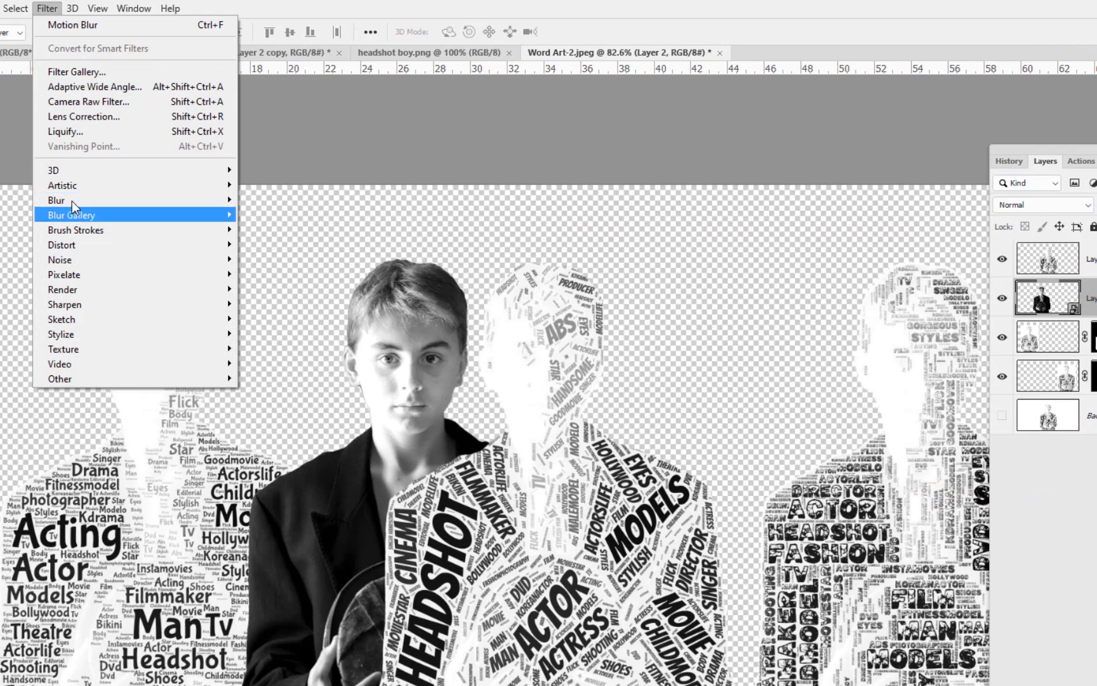
mouse_move(219, 198)
left_click(276, 289)
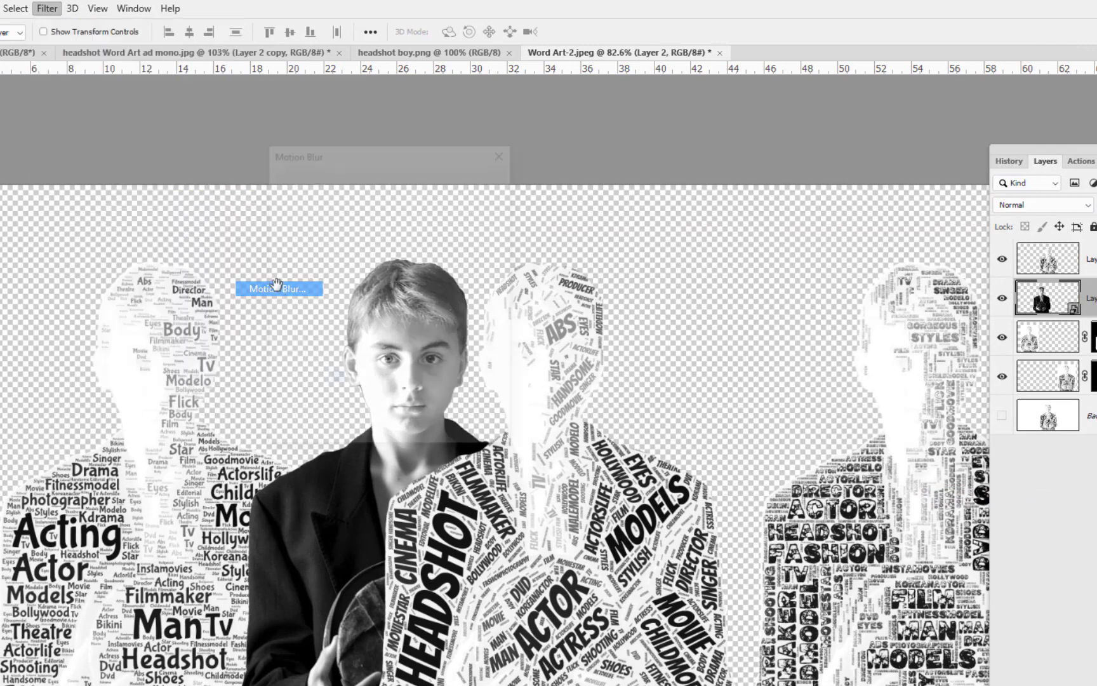
left_click_drag(372, 148, 607, 129)
left_click(707, 164)
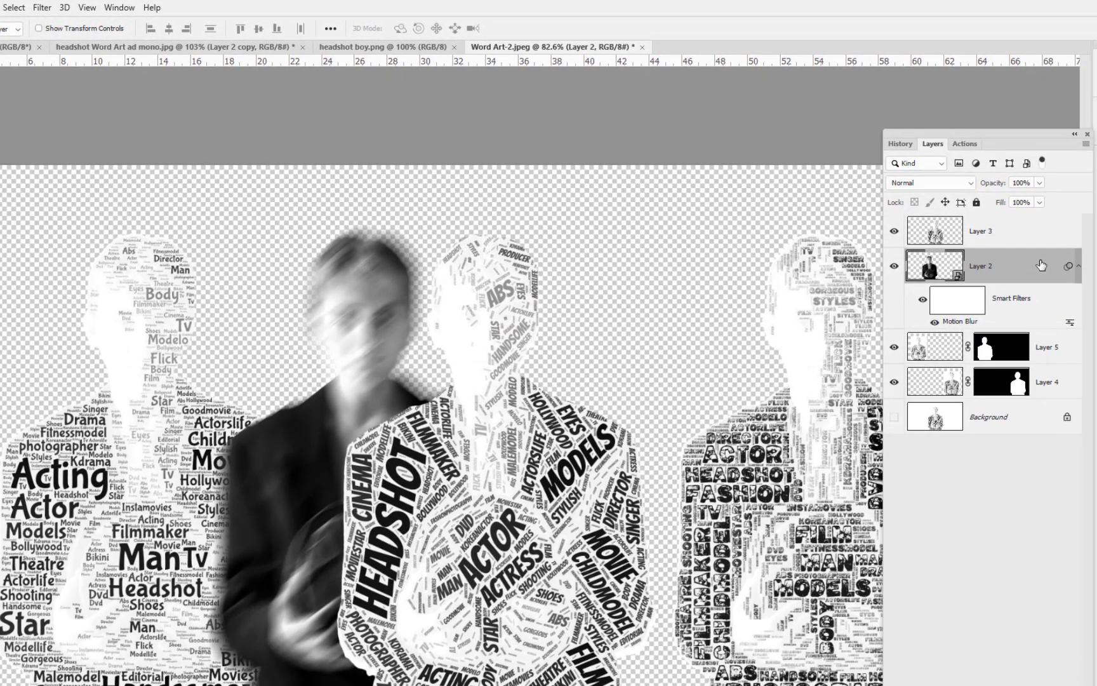
right_click(1042, 265)
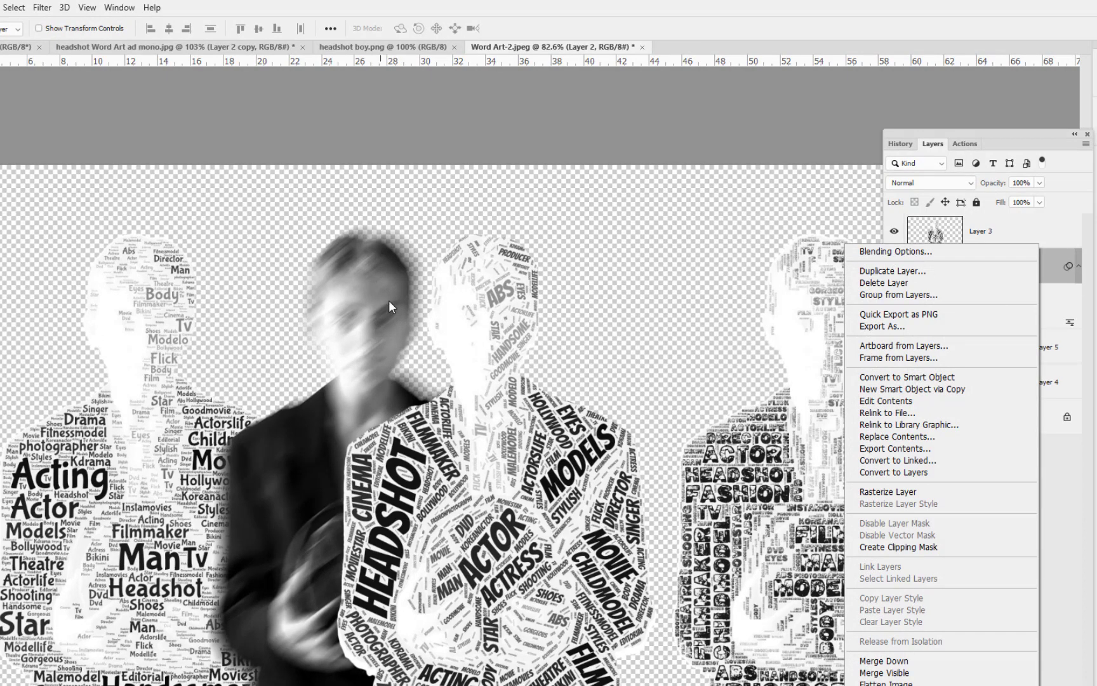
left_click(906, 273)
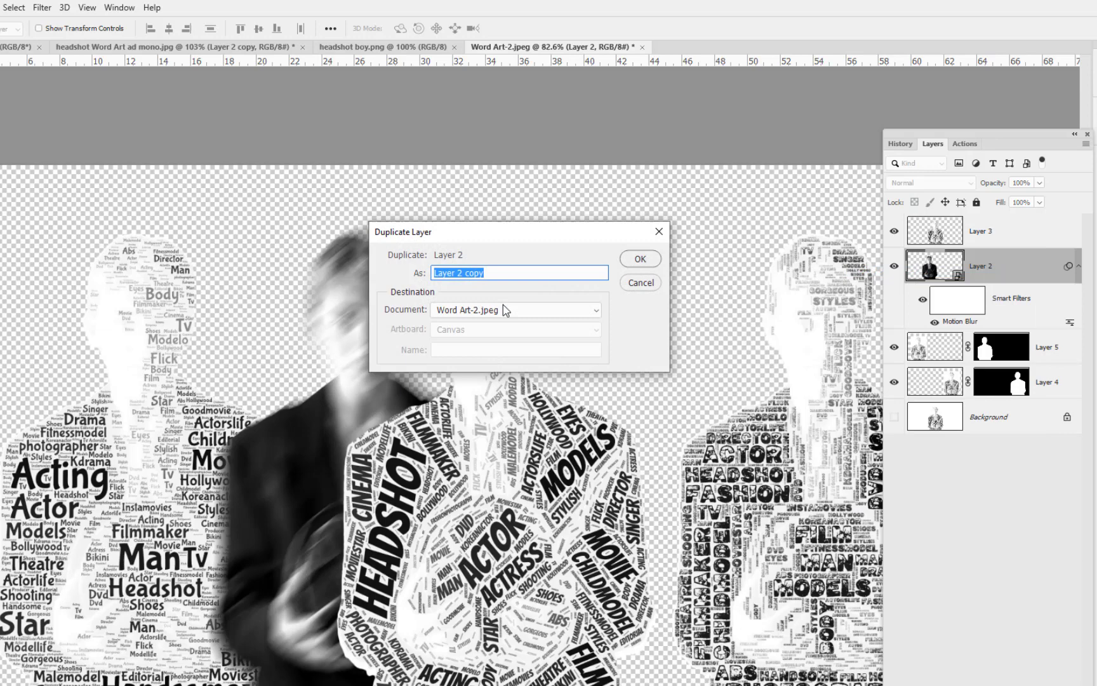
left_click(641, 282)
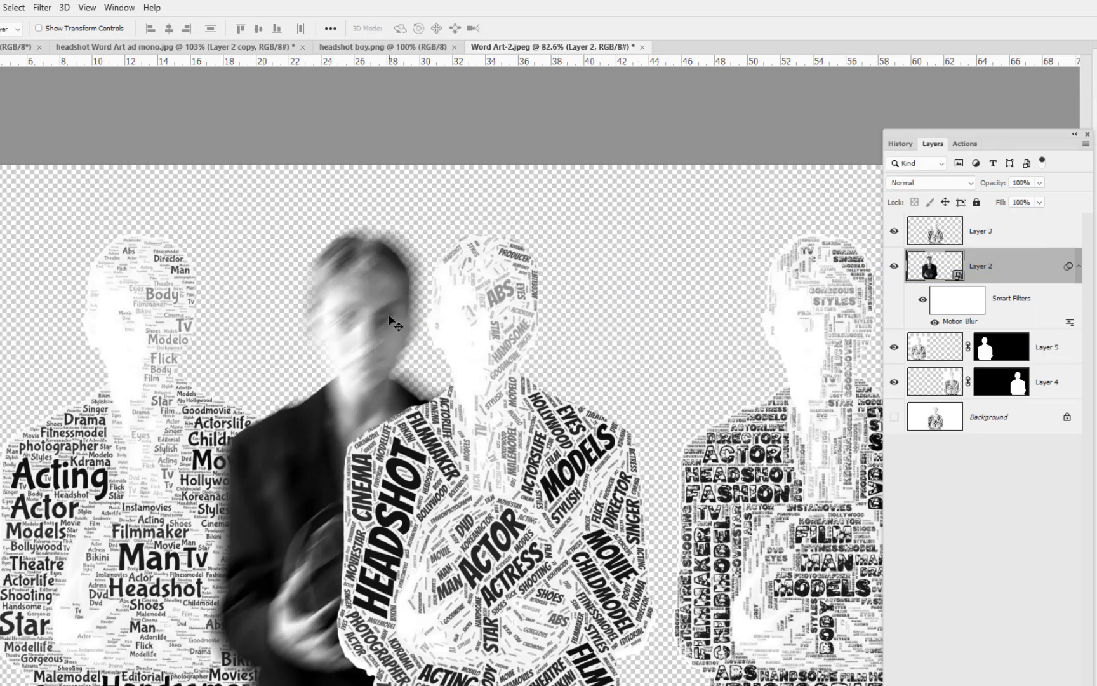
Step: Place a duplicate of the blurred Layer 2 portrait right of the central word cloud and collapse both layers' smart filter lists
left_click_drag(373, 320, 625, 326)
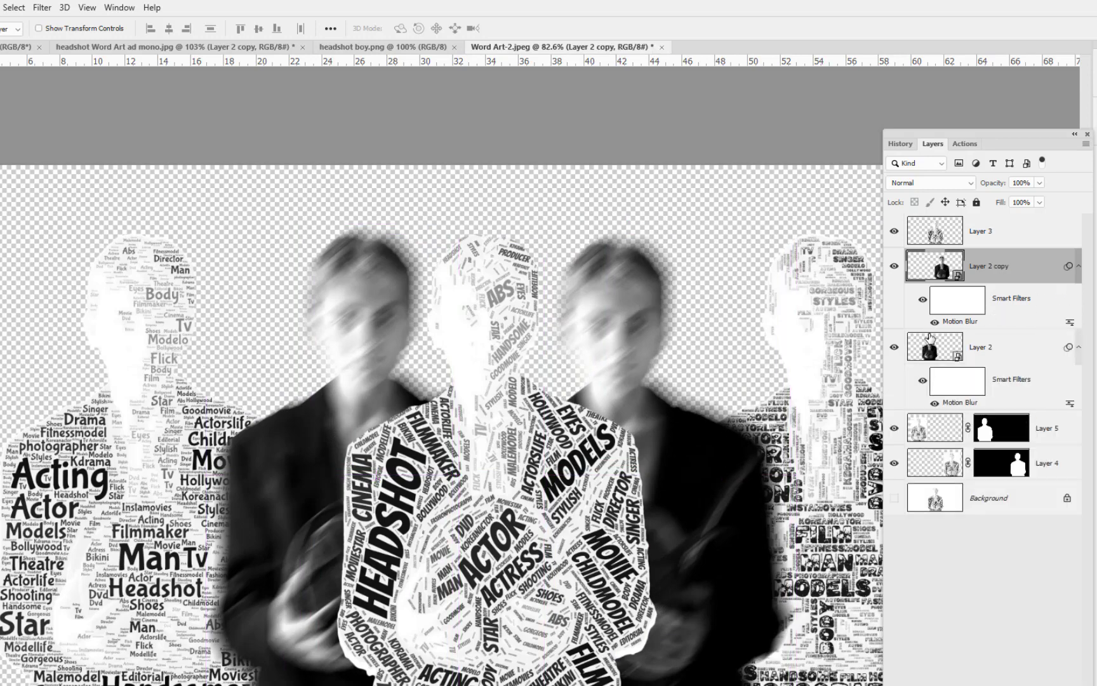
left_click(1078, 267)
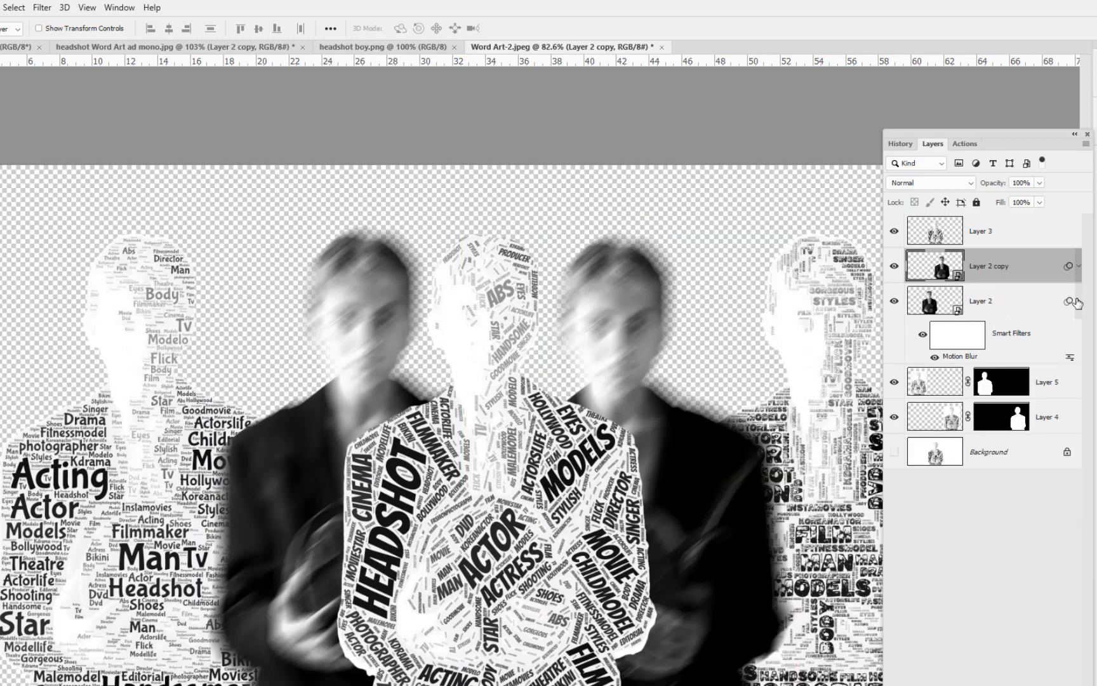
left_click(1078, 303)
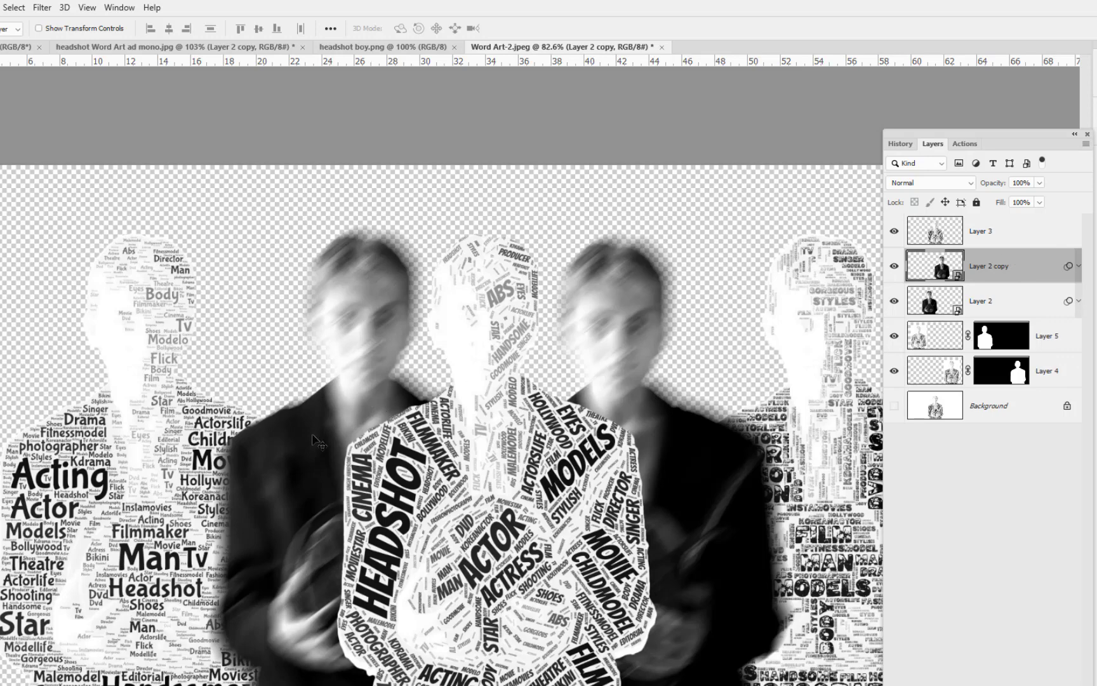
Step: Space the figures out evenly, moving the outer word clouds and both blurred portraits away from the central word cloud
scroll(348, 424, "down", 1)
left_click(174, 452)
left_click_drag(174, 452, 145, 454)
left_click_drag(789, 422, 831, 420)
left_click_drag(672, 387, 691, 386)
mouse_move(396, 377)
left_mouse_down()
mouse_move(368, 378)
mouse_move(383, 361)
left_mouse_up()
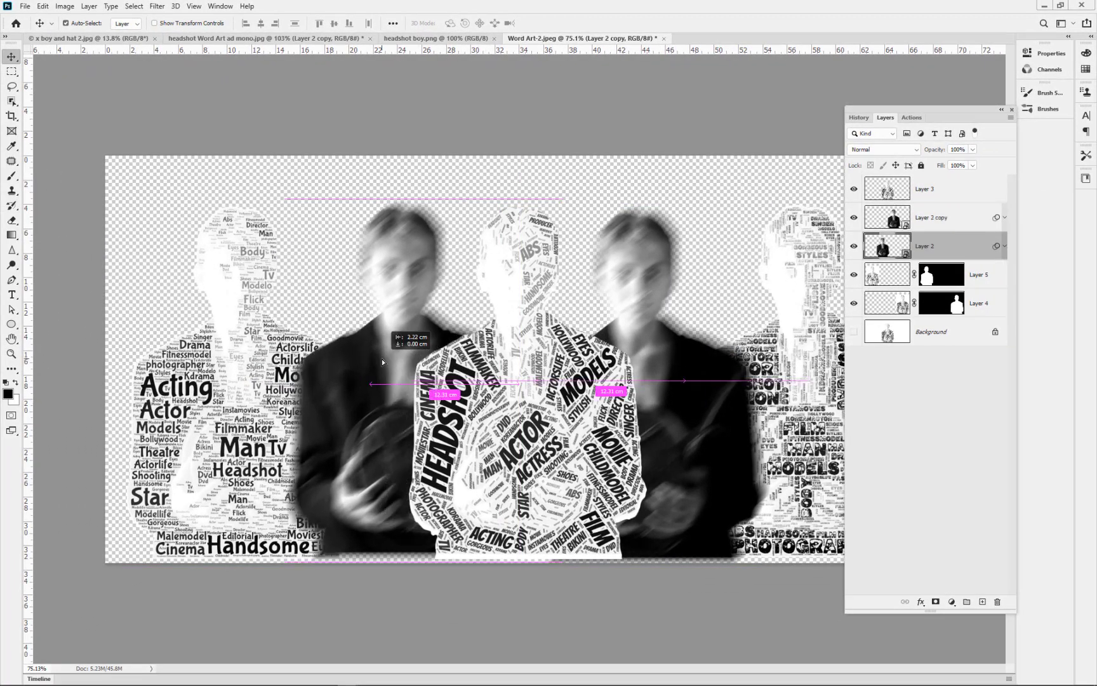
scroll(675, 303, "down", 2)
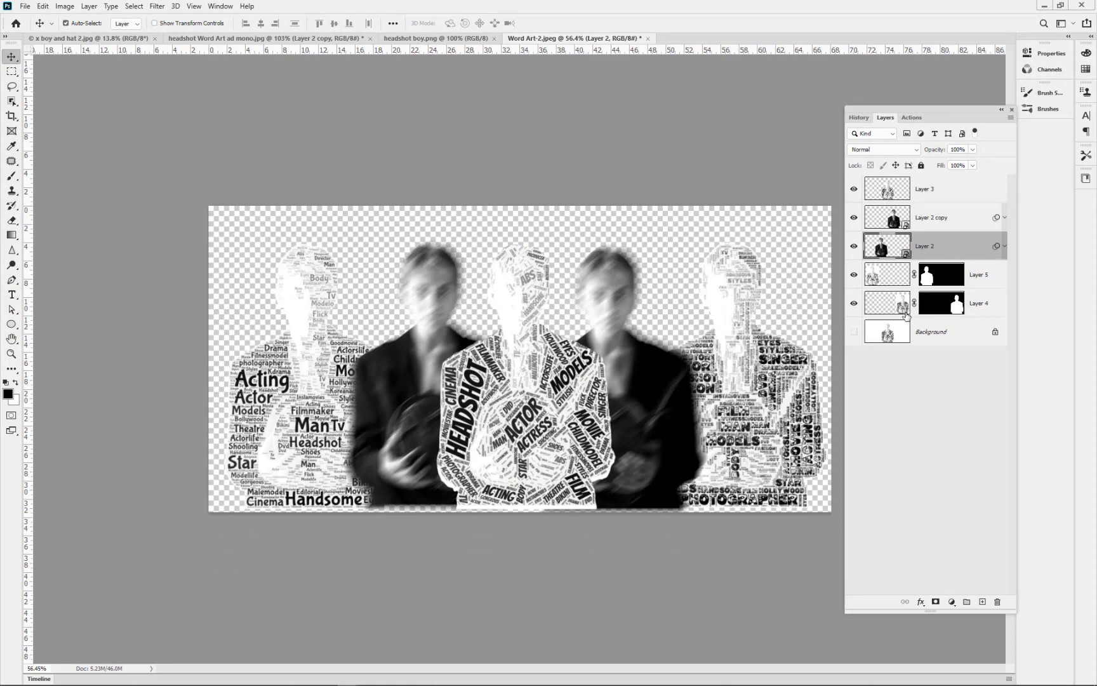
Step: Add a new layer directly above the Background layer and fill it with solid red
left_click(931, 338)
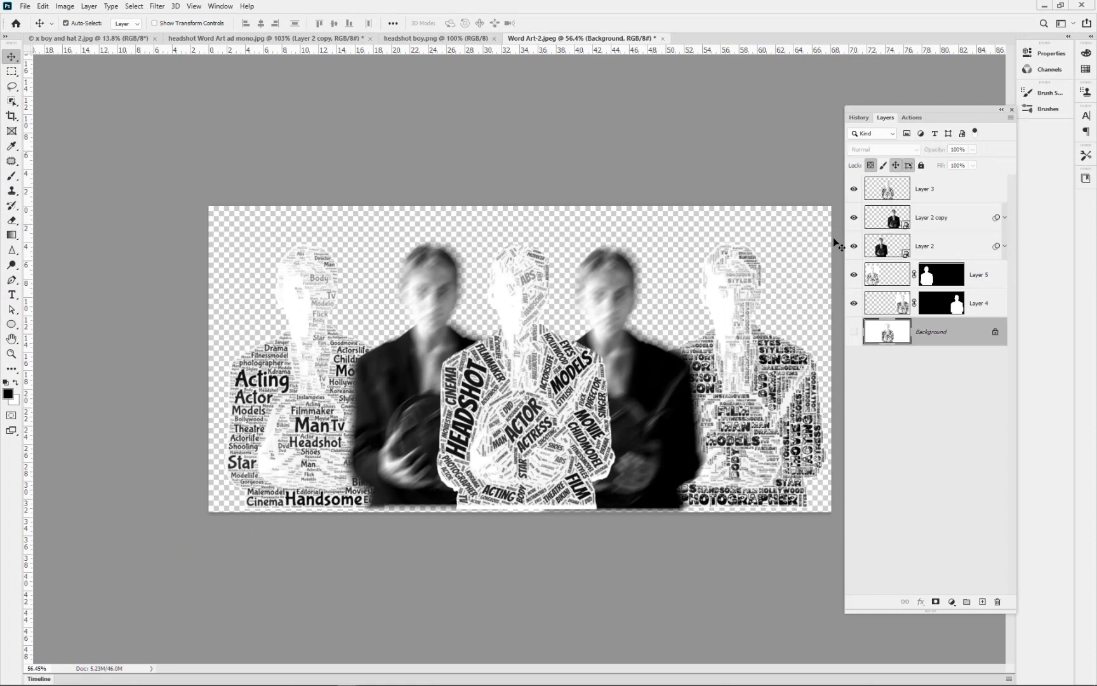
left_click(983, 602)
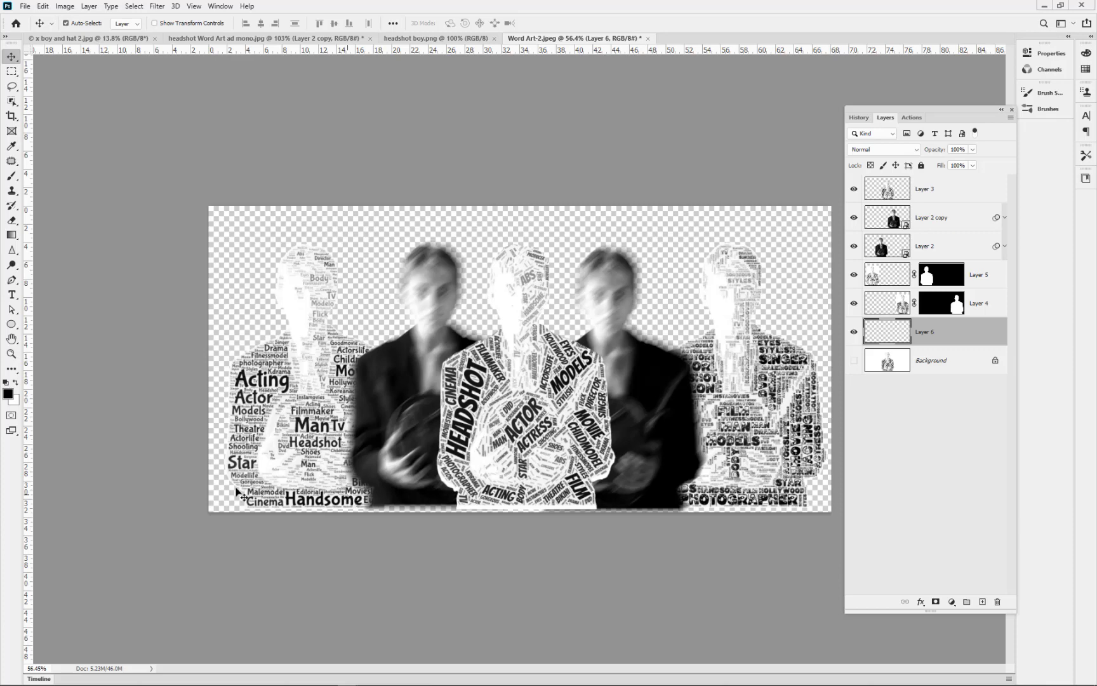
left_click(14, 400)
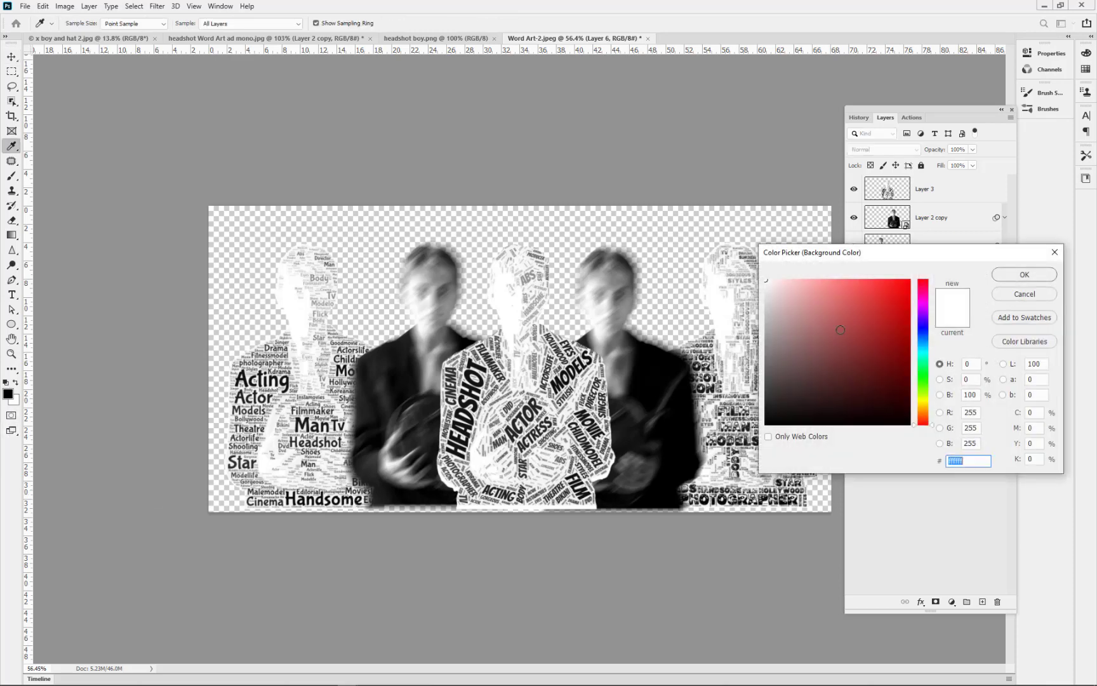
type("ff0000")
left_click(1016, 273)
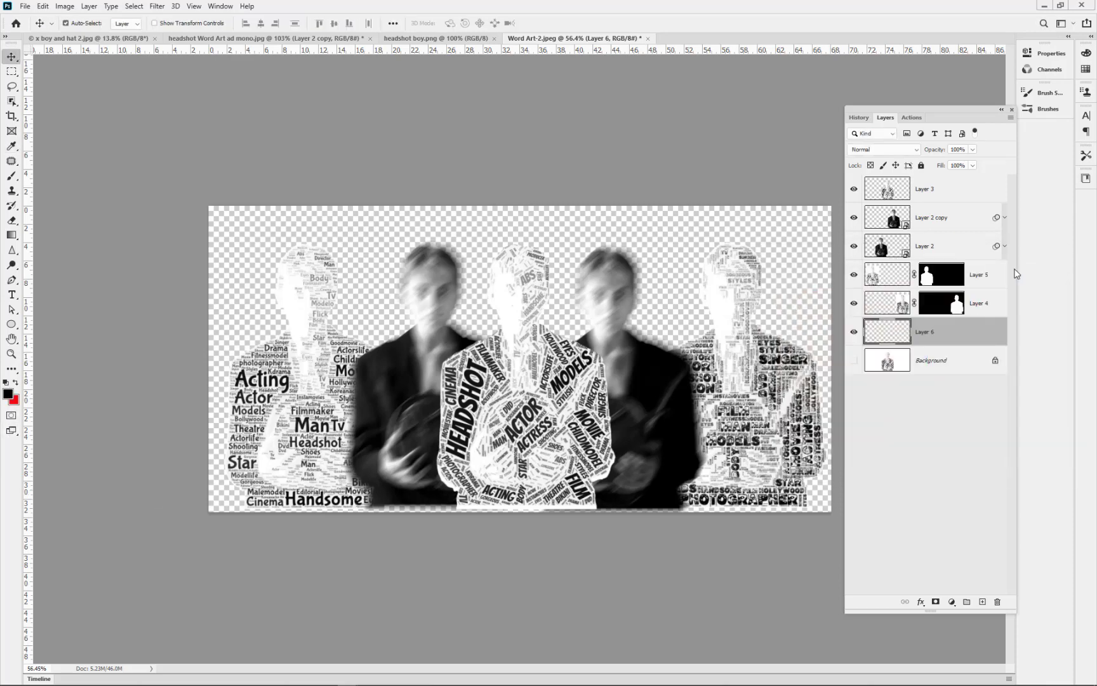
key("alt+BackSpace")
key("ctrl+BackSpace")
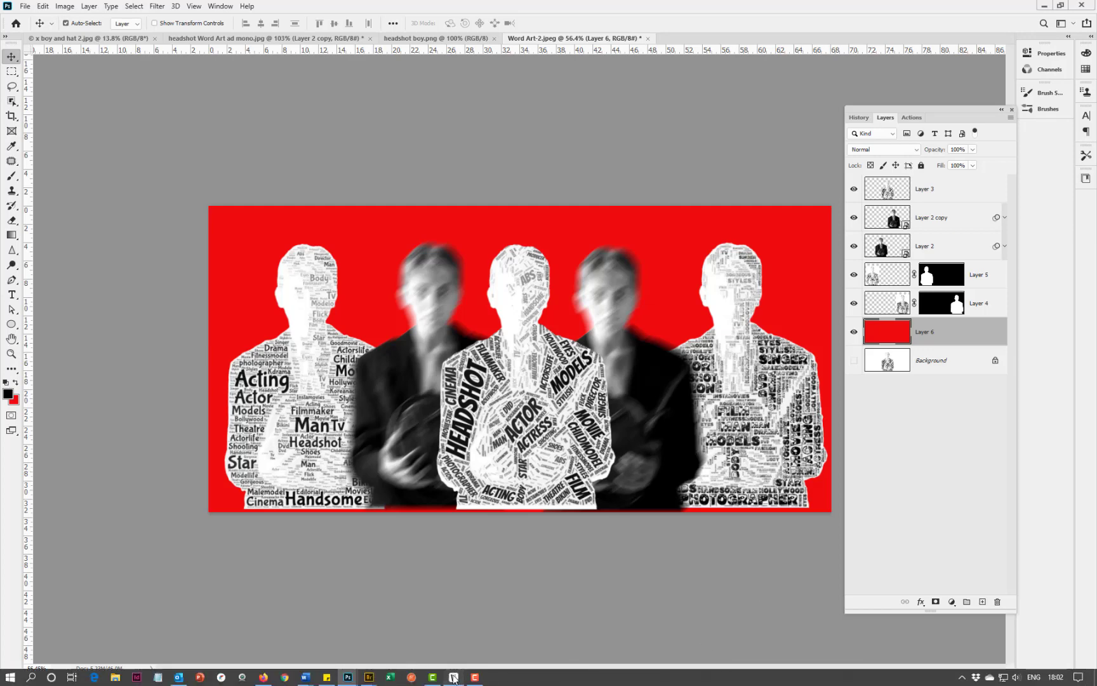
Step: Switch to the Wordle app, review the word cloud's source hashtags, and return to the cloud view
left_click(453, 677)
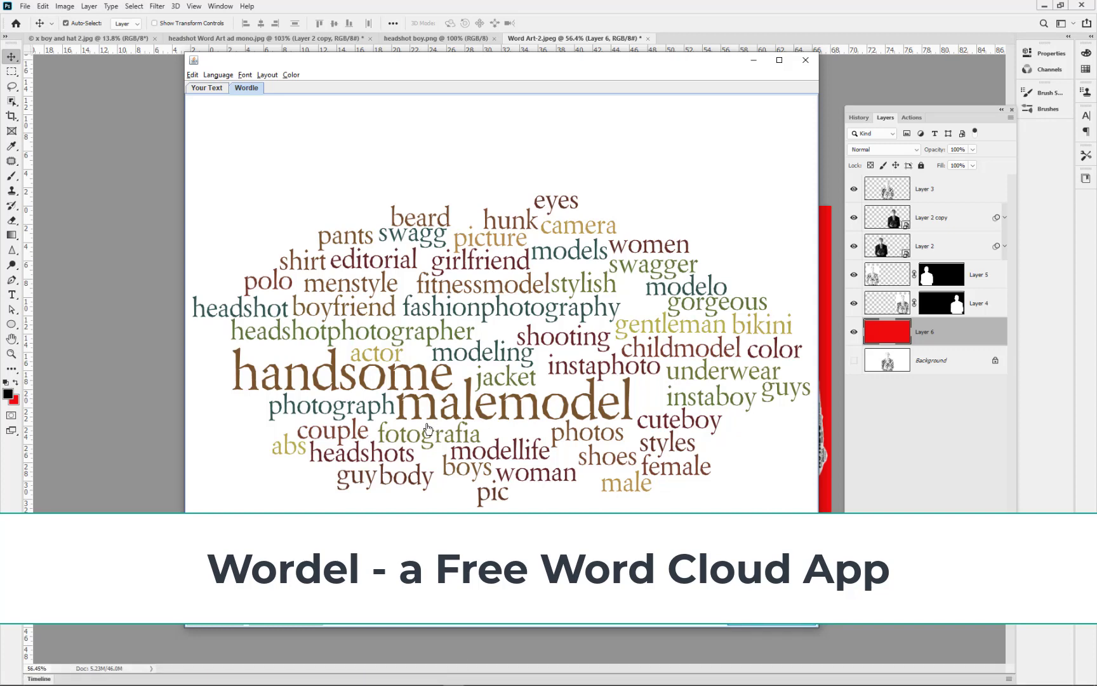
left_click(206, 88)
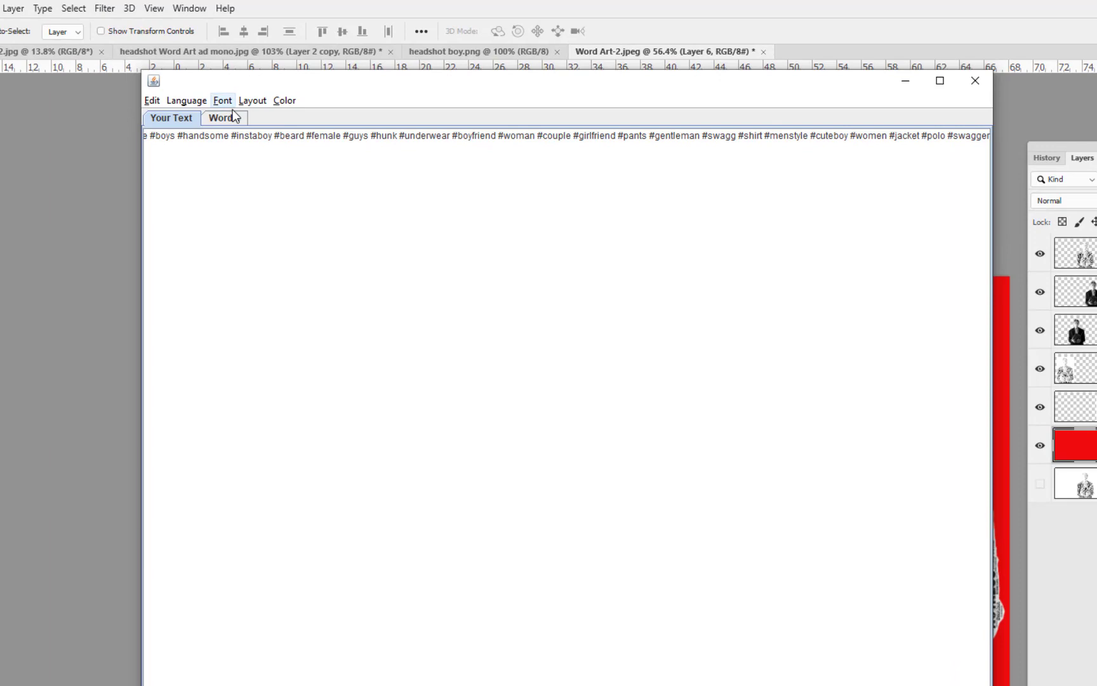
left_click(254, 87)
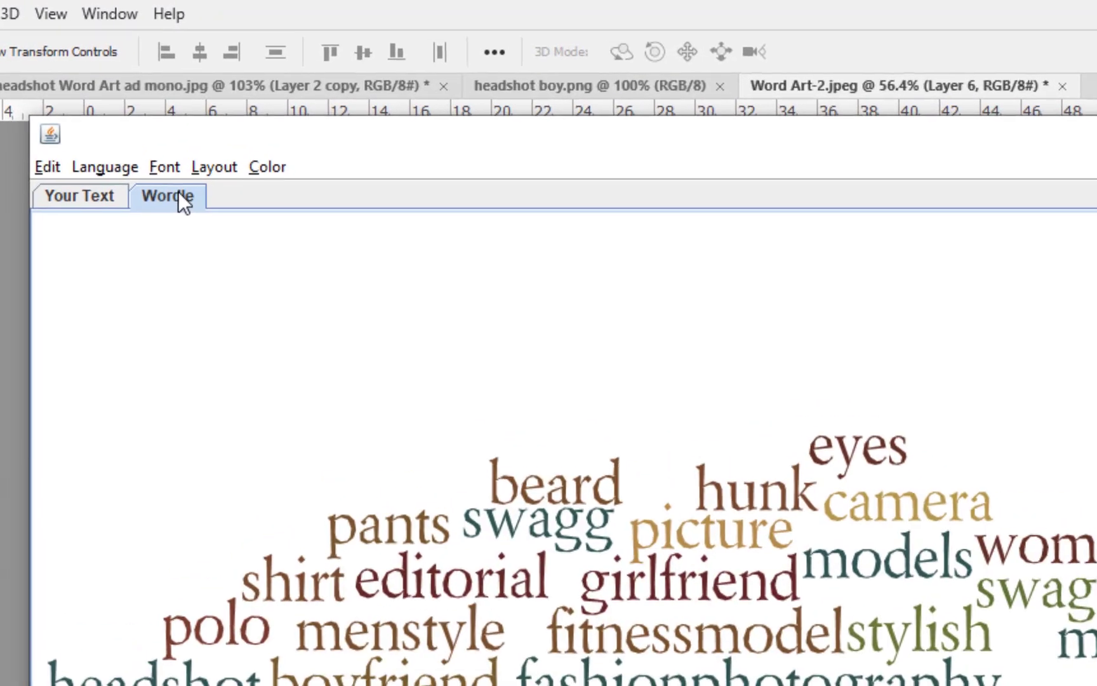
Step: Restyle the word cloud with a Mostly Horizontal layout, the Tank Lite font and the WB white-on-black palette
left_click(214, 170)
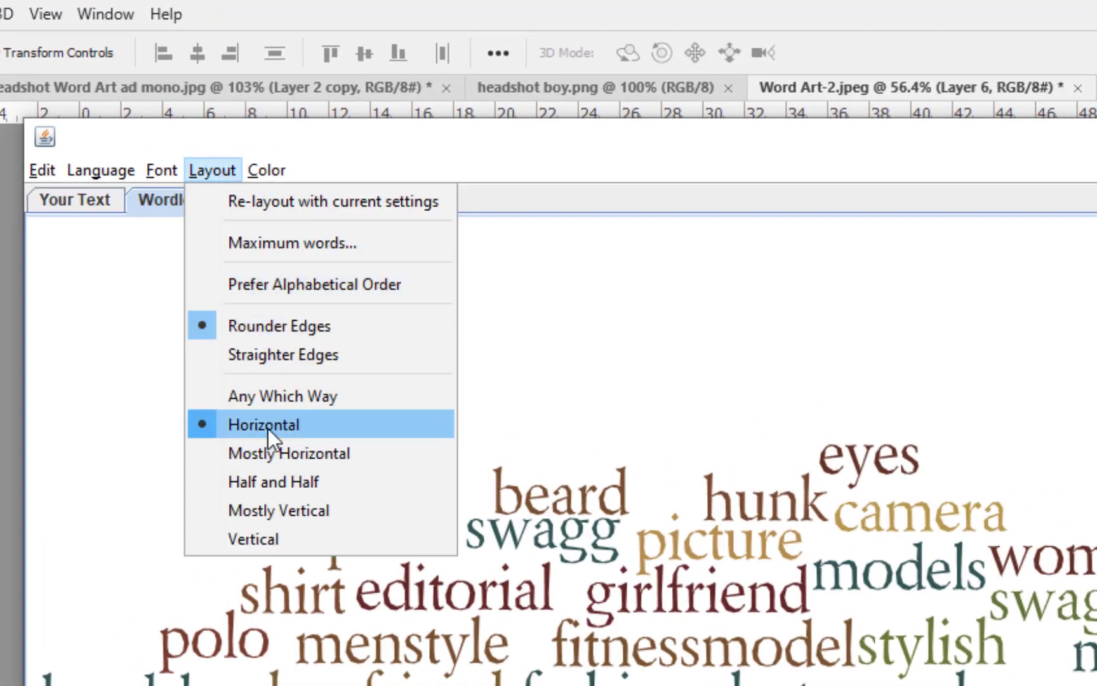
left_click(240, 452)
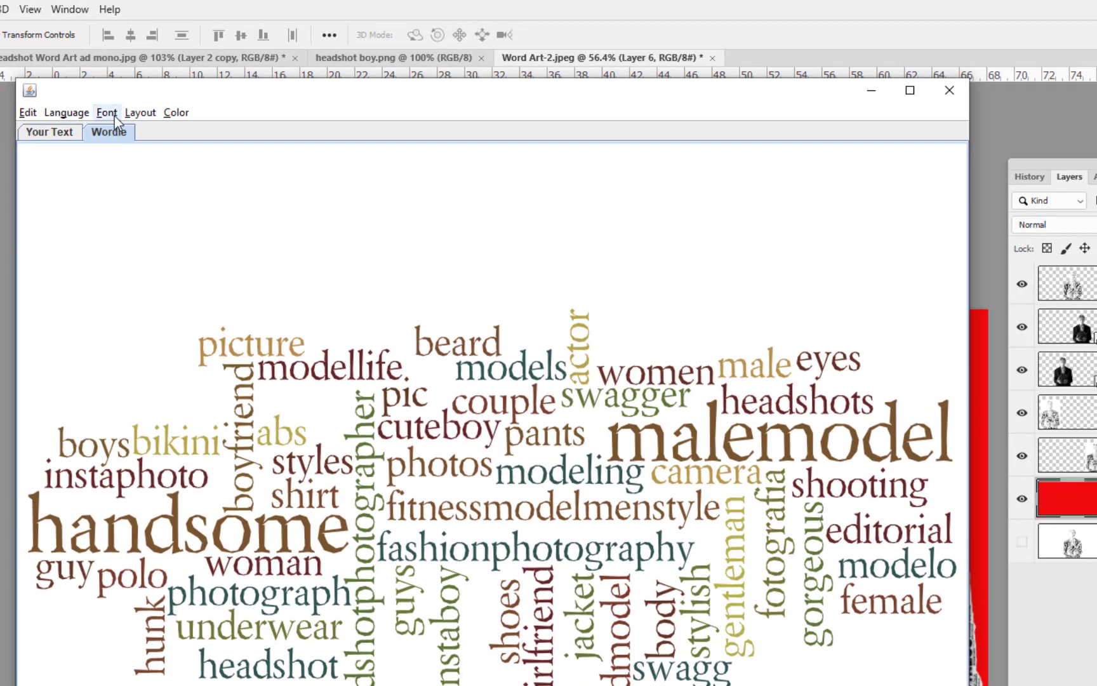
left_click(108, 114)
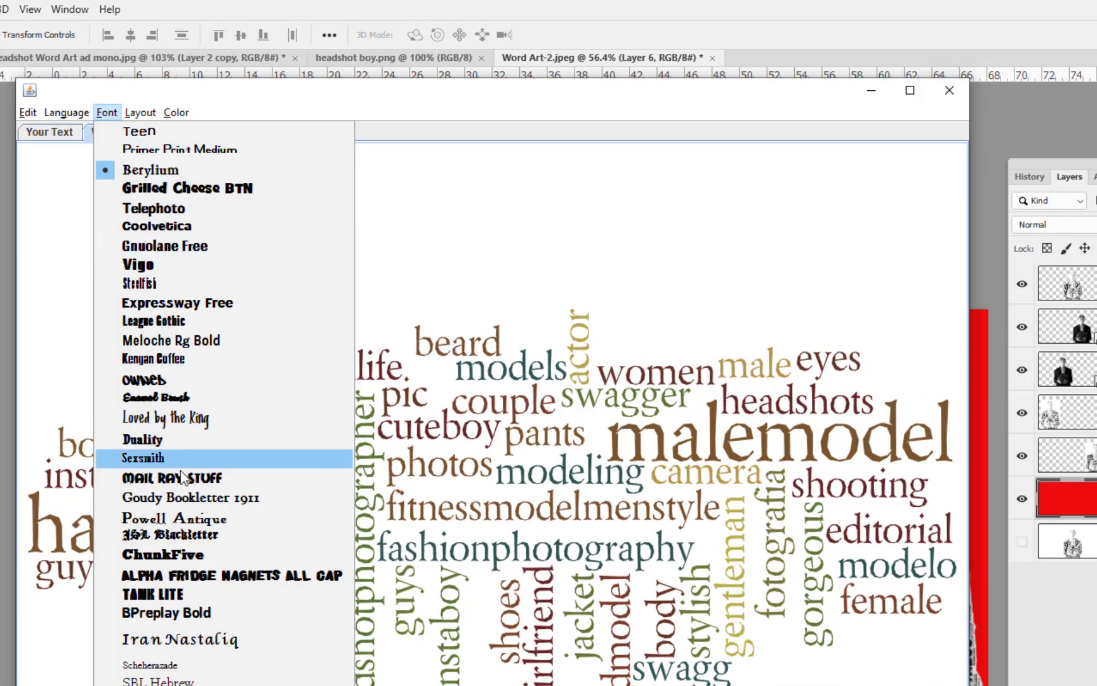
left_click(180, 594)
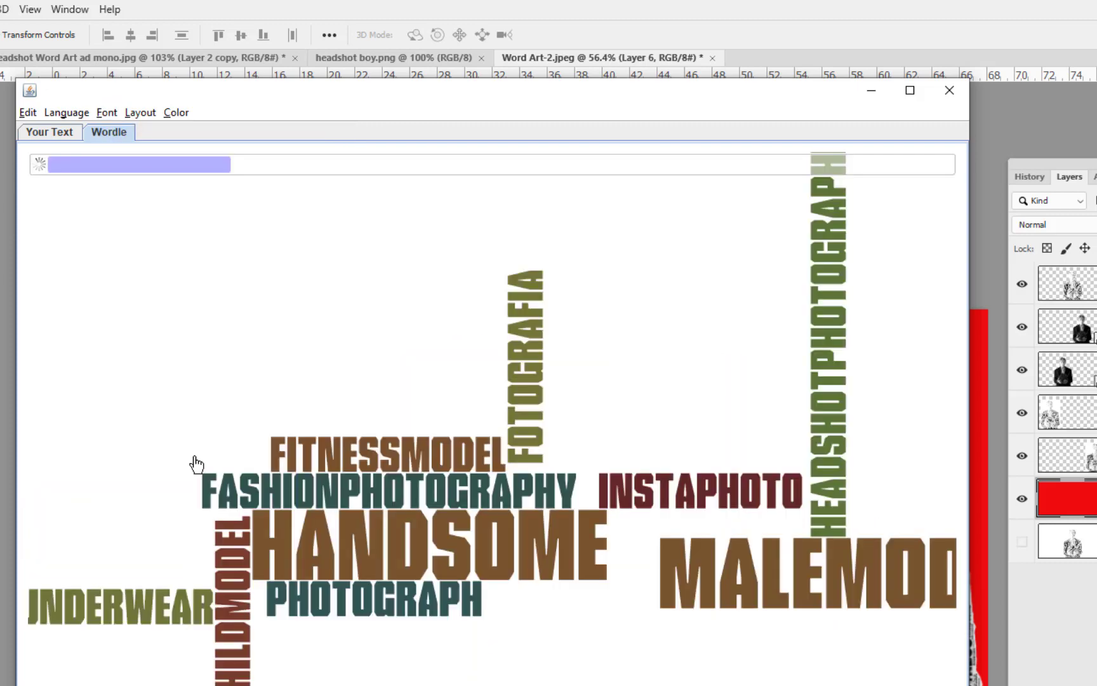
left_click(175, 115)
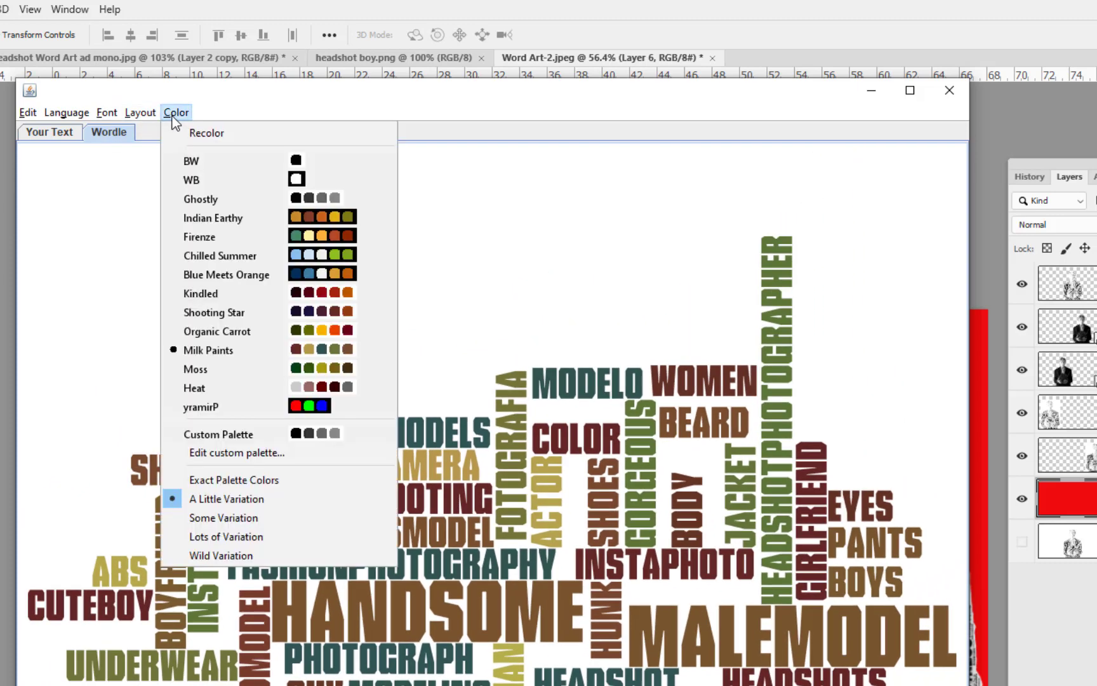
left_click(194, 184)
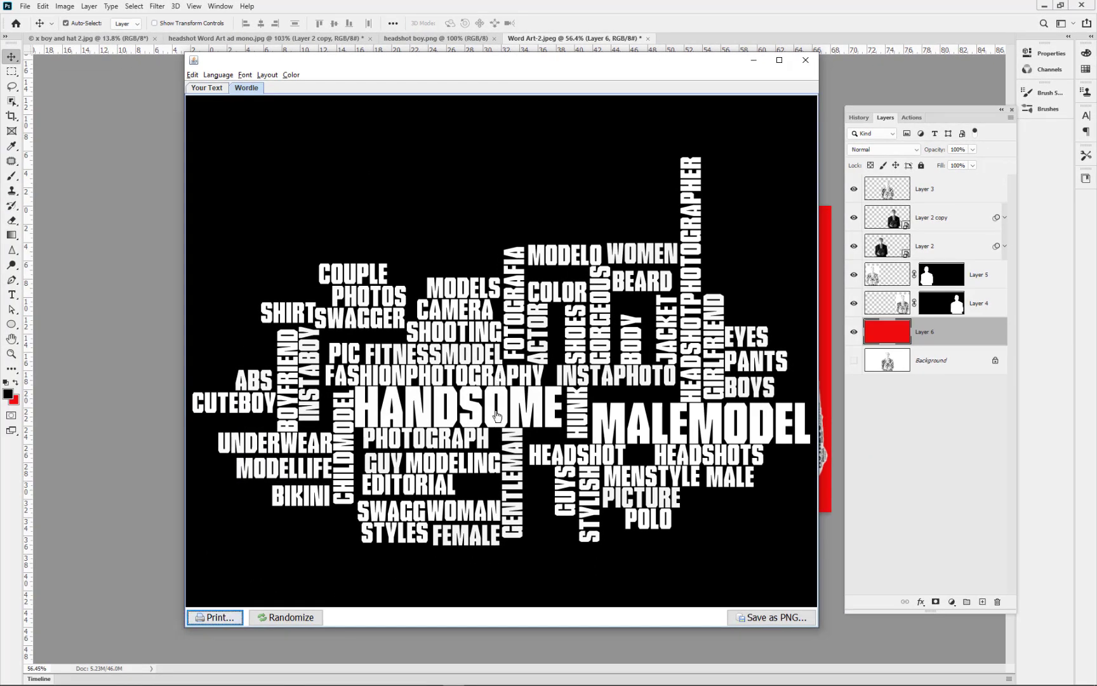
Step: Save the word cloud as a PNG named "boy headsot words on black" in the 0 word clouds folder
left_click(768, 619)
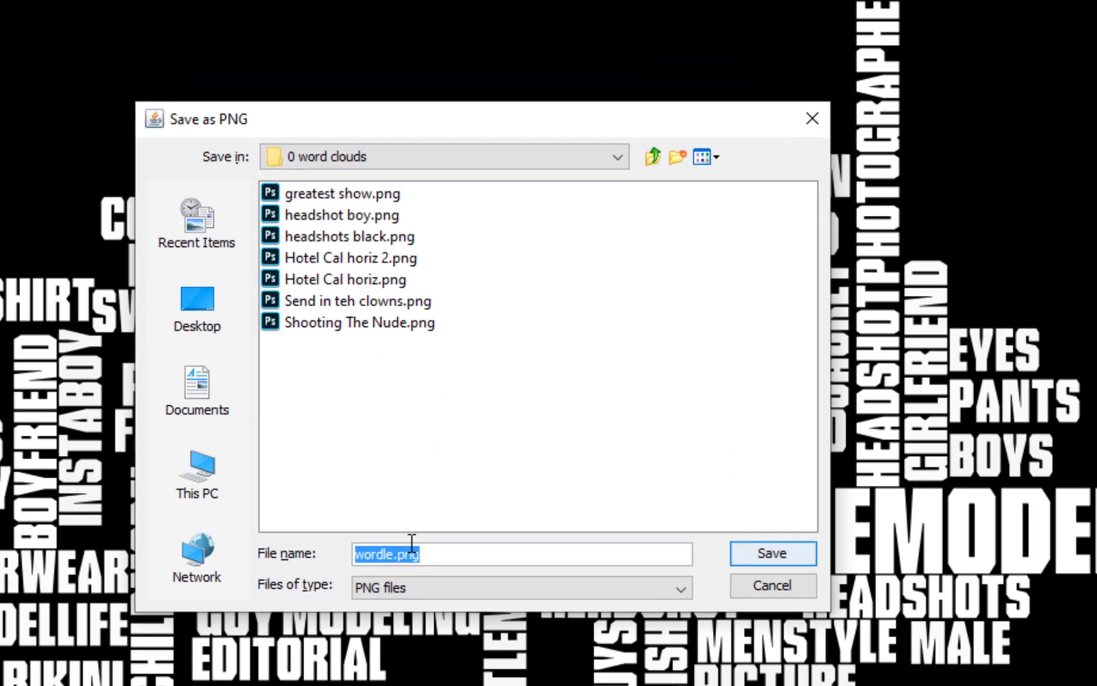
type("boy headso")
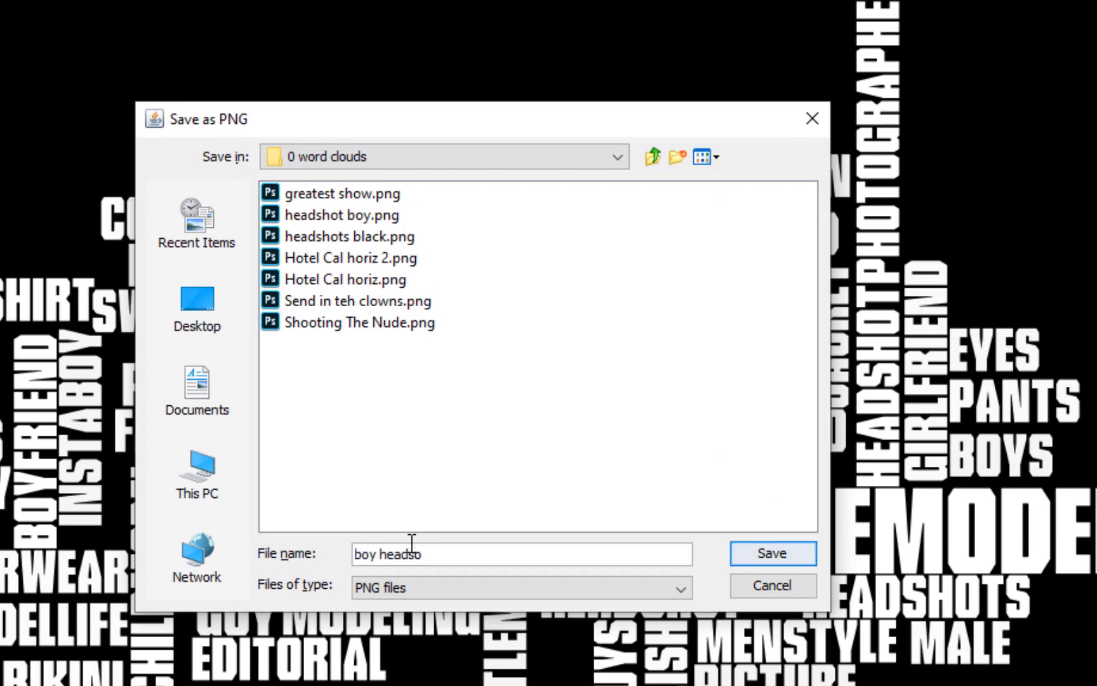
type("t words on black")
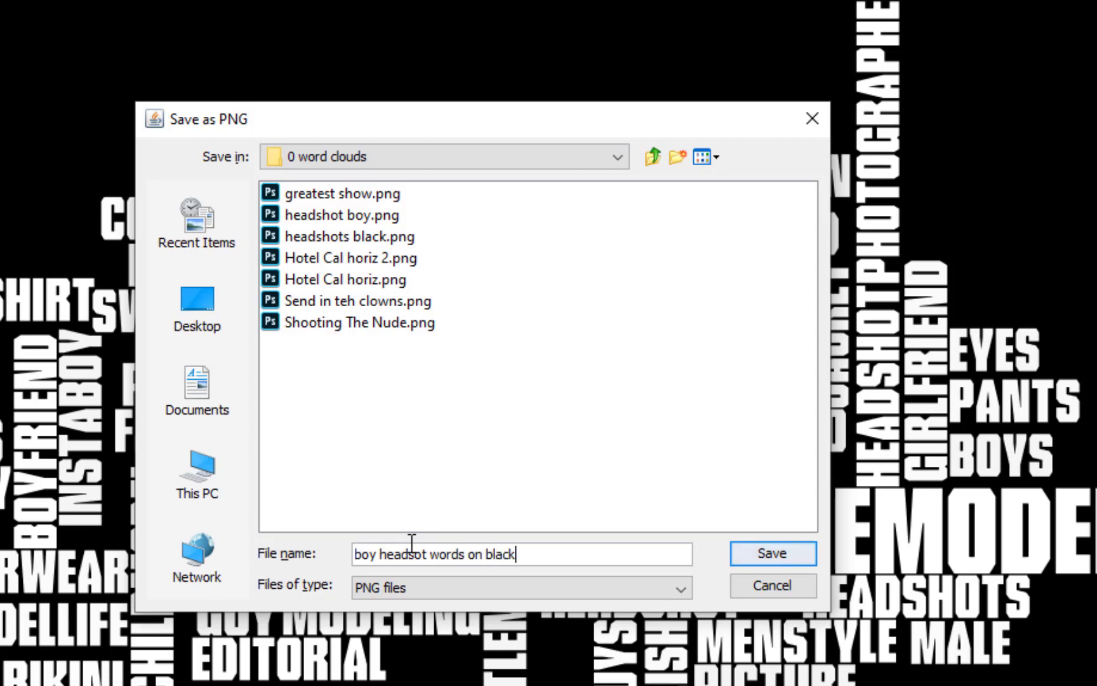
left_click(777, 550)
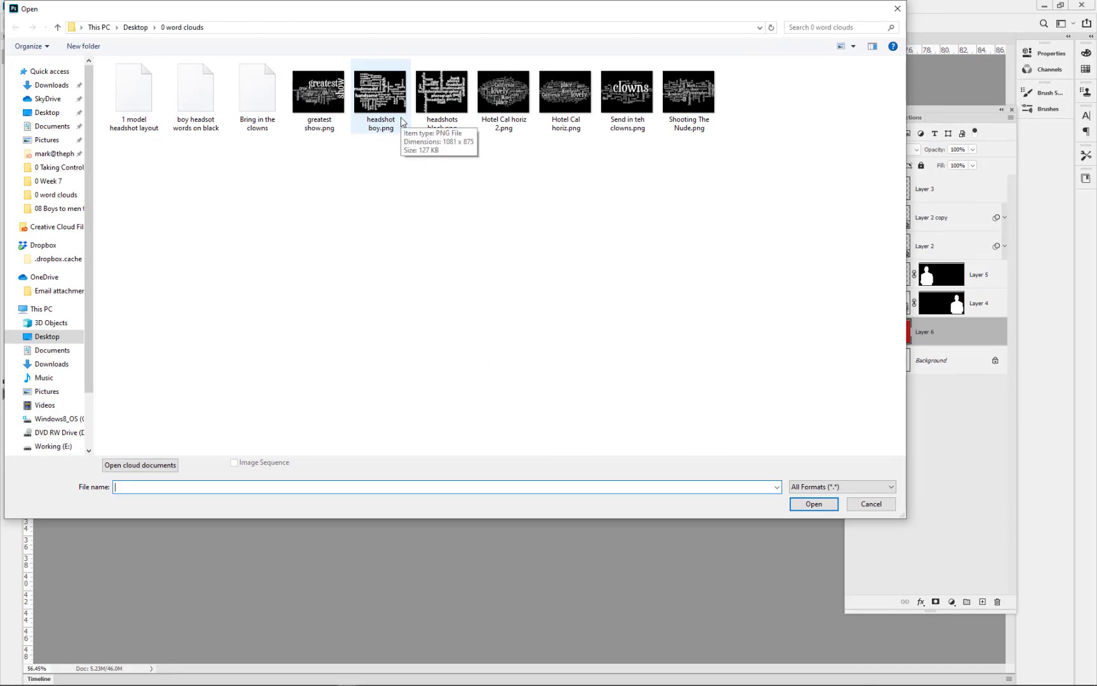
Step: Open the saved "boy headsot words on black" file and copy its word cloud into the Word Art-2 composition directly above the red layer
double_click(196, 95)
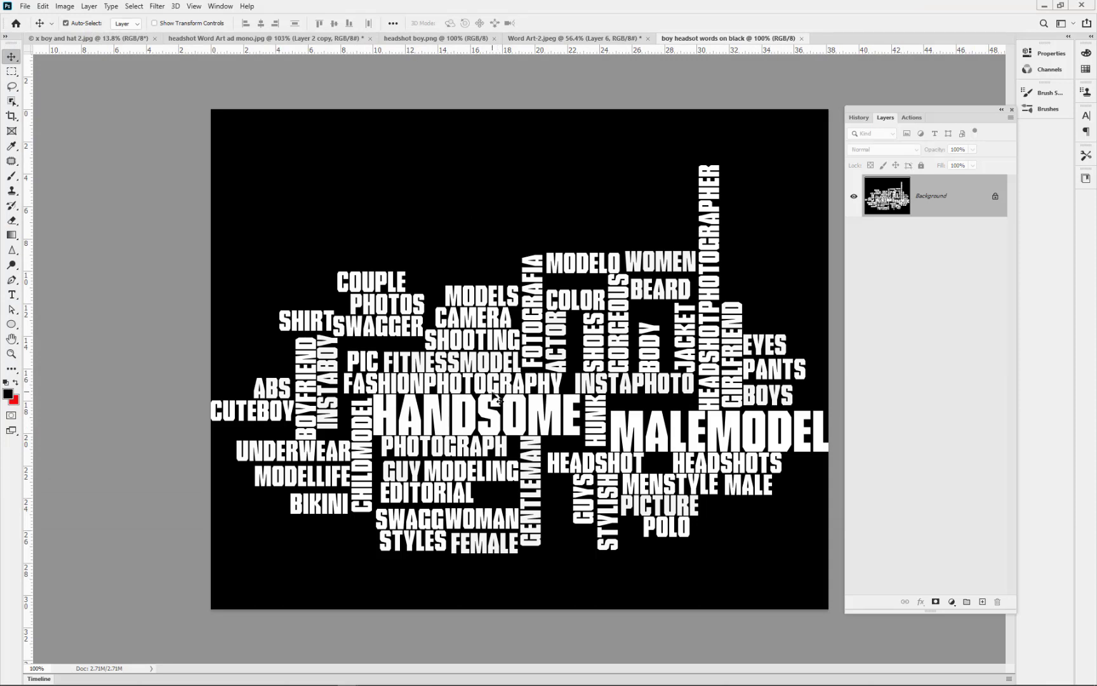
left_click(556, 40)
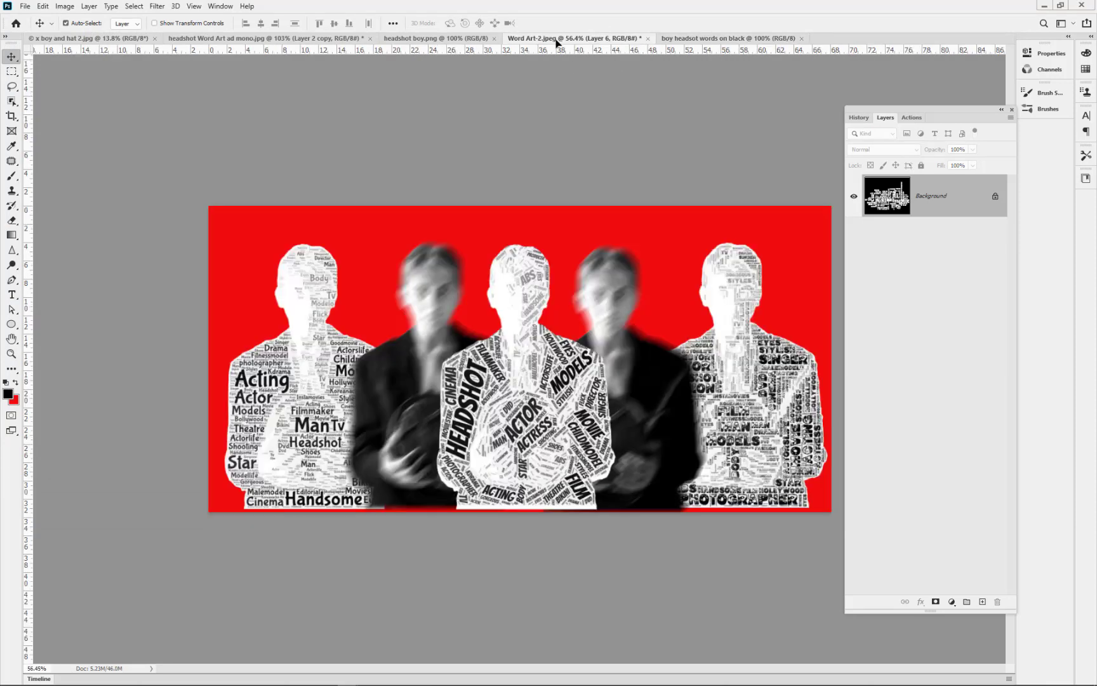
left_click_drag(556, 43, 387, 295)
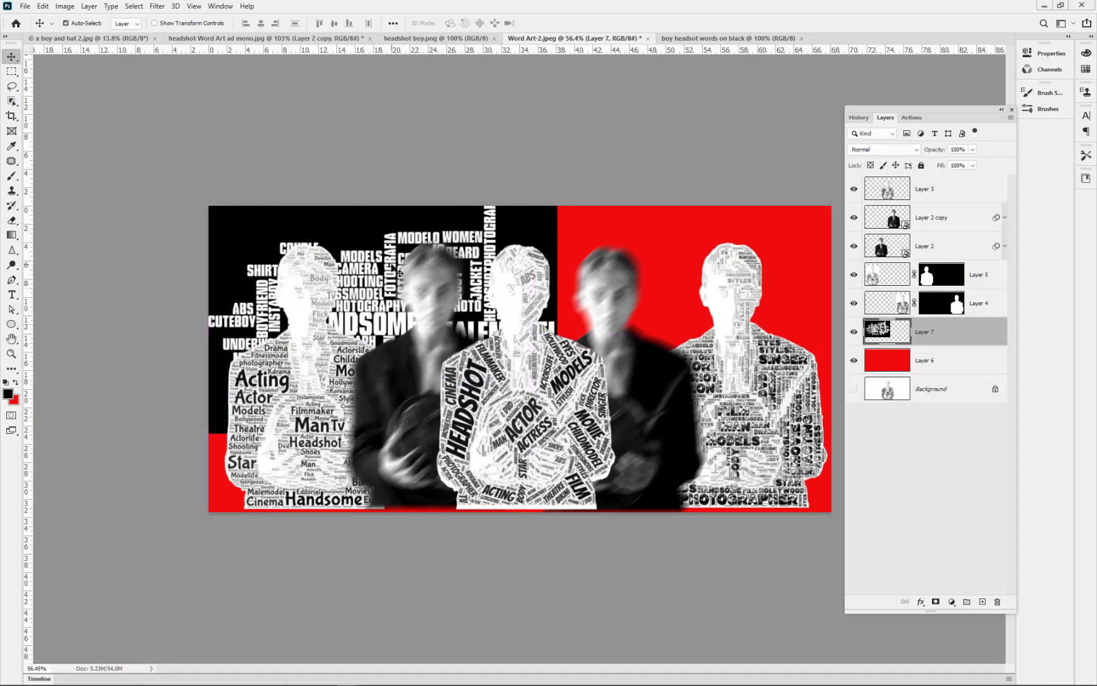
Step: Duplicate the word cloud layer, hide the original, and enlarge and reposition the copy to cover the whole canvas behind the figures
key("ctrl+j")
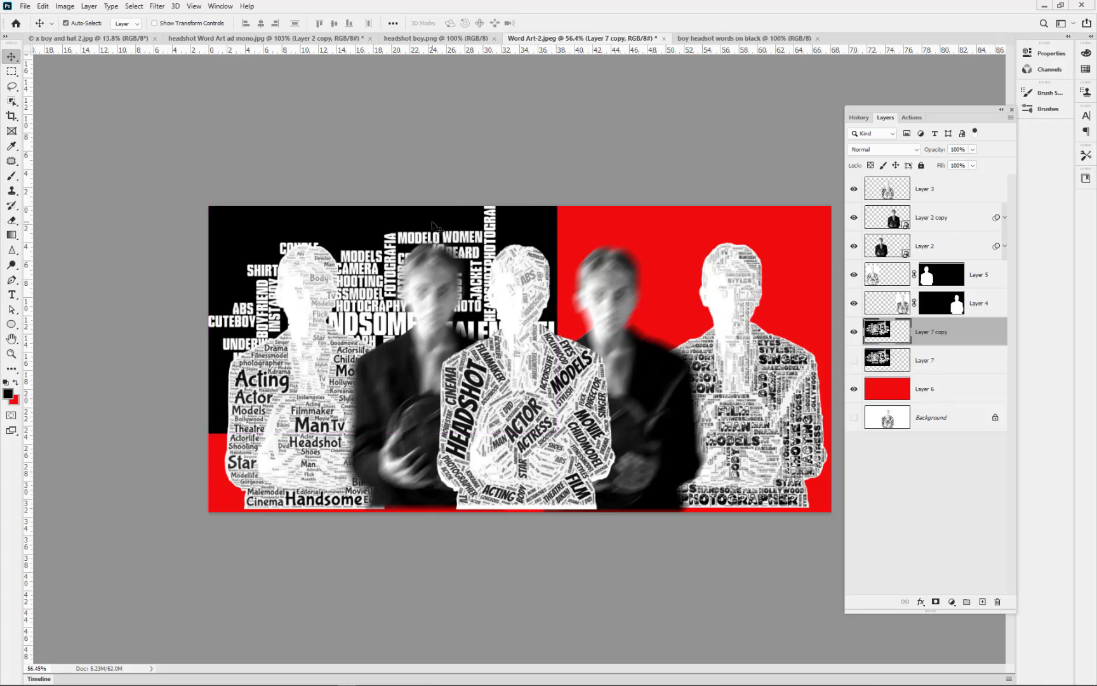
key("ctrl+t")
key("ctrl+0")
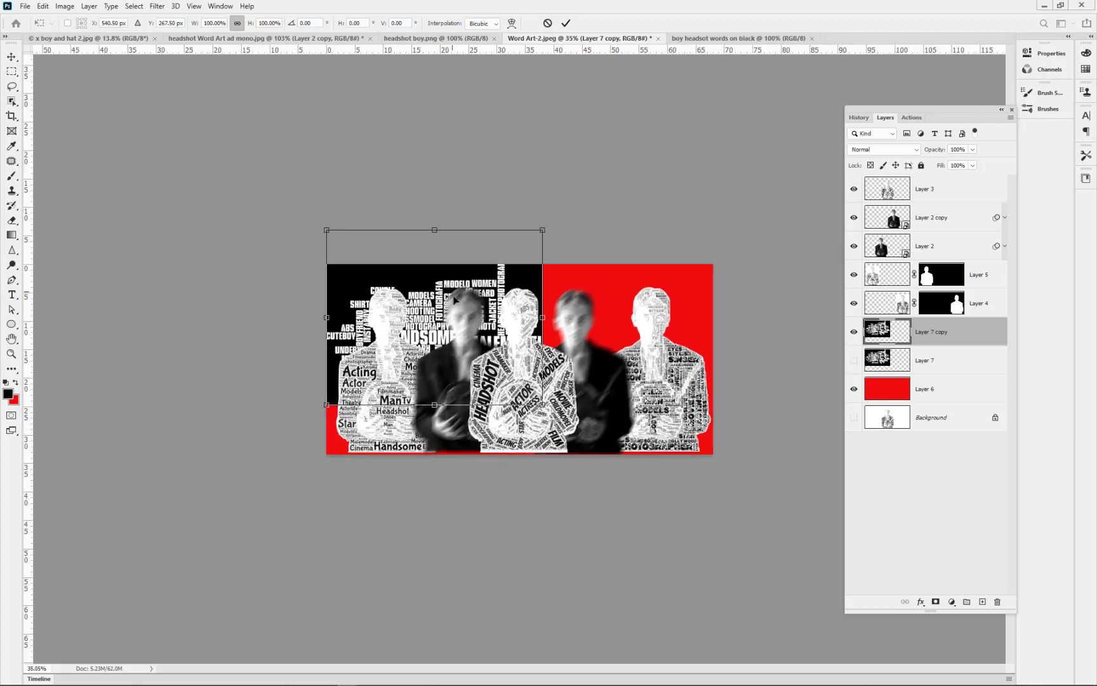
left_click_drag(542, 405, 758, 580)
left_click_drag(611, 335, 588, 245)
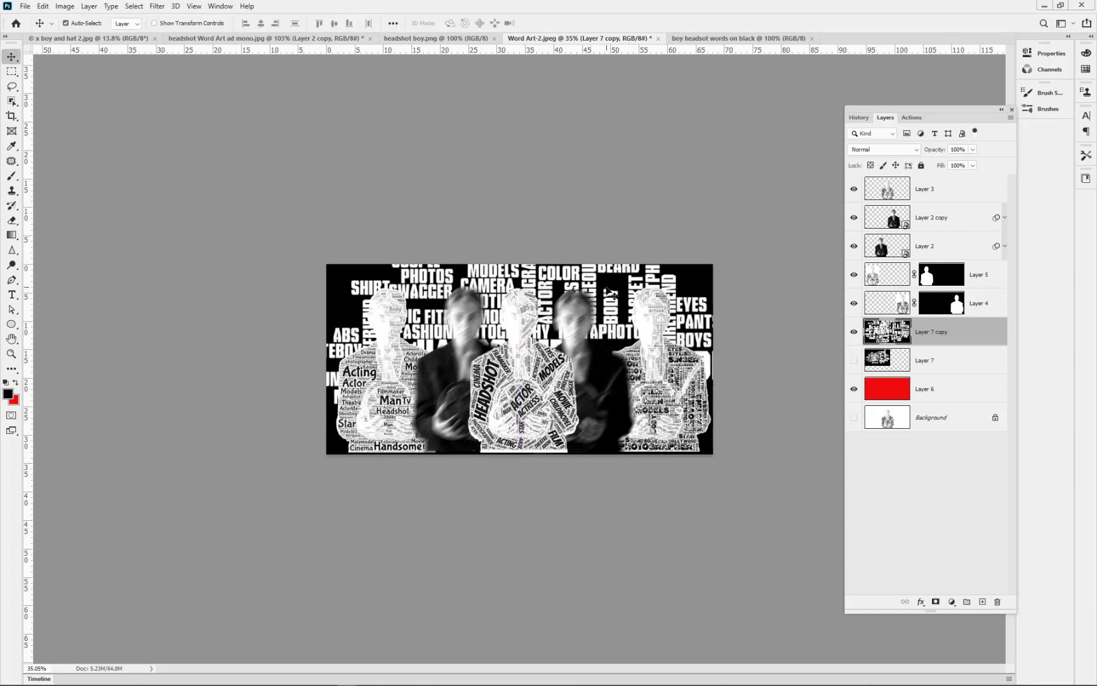
Step: Set the enlarged word cloud layer's blend mode to Darken over the red layer
left_click(884, 155)
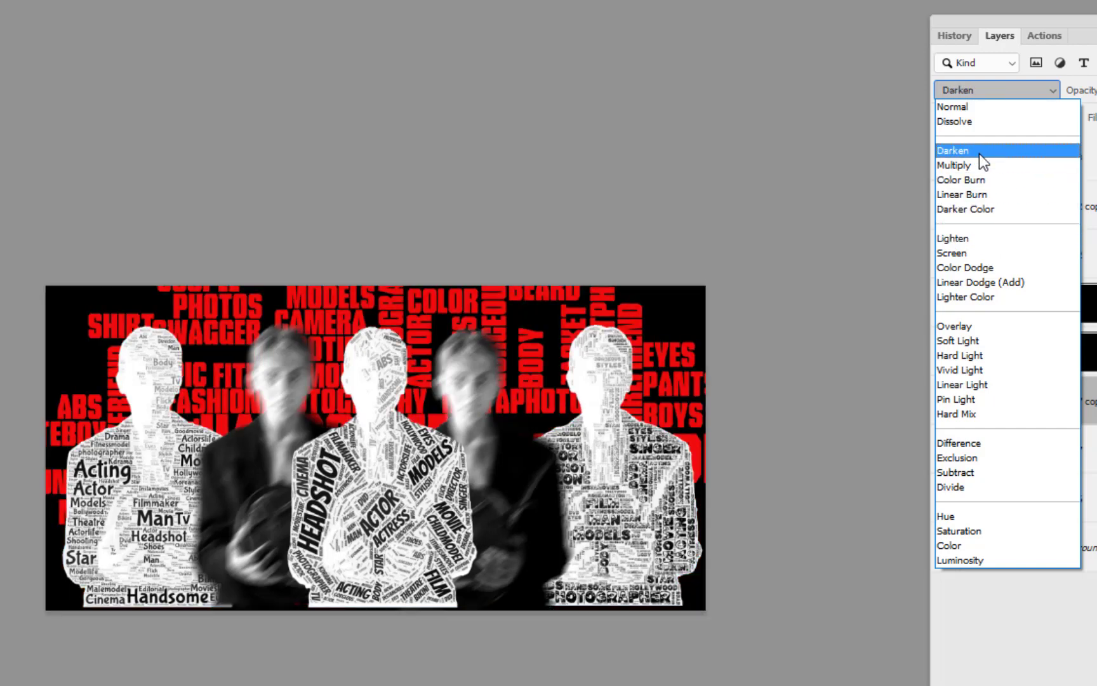
left_click(979, 153)
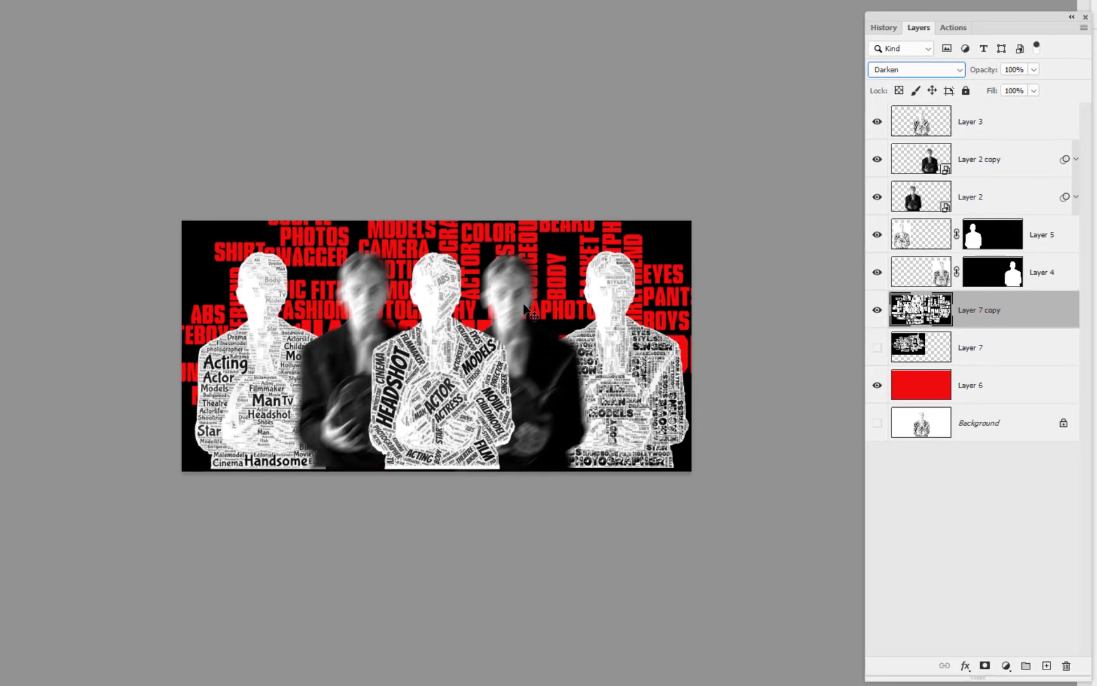
left_click(478, 400)
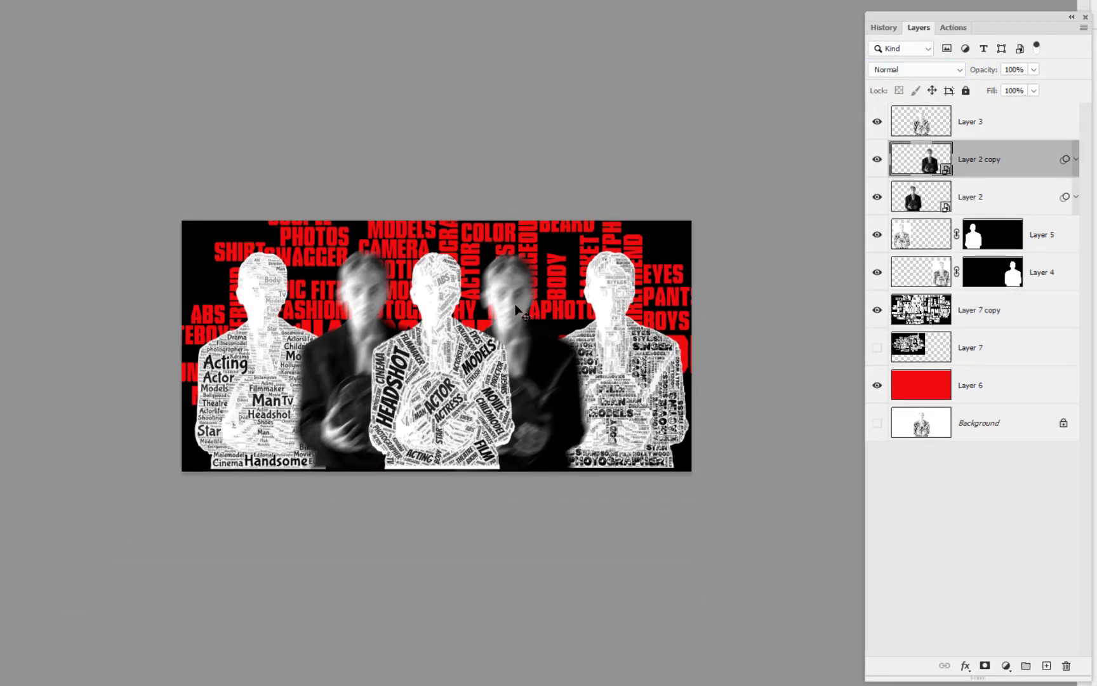
Step: Add a bright cyan Solid Color fill layer with a hue of 188° above Layer 3
scroll(516, 304, "up", 9)
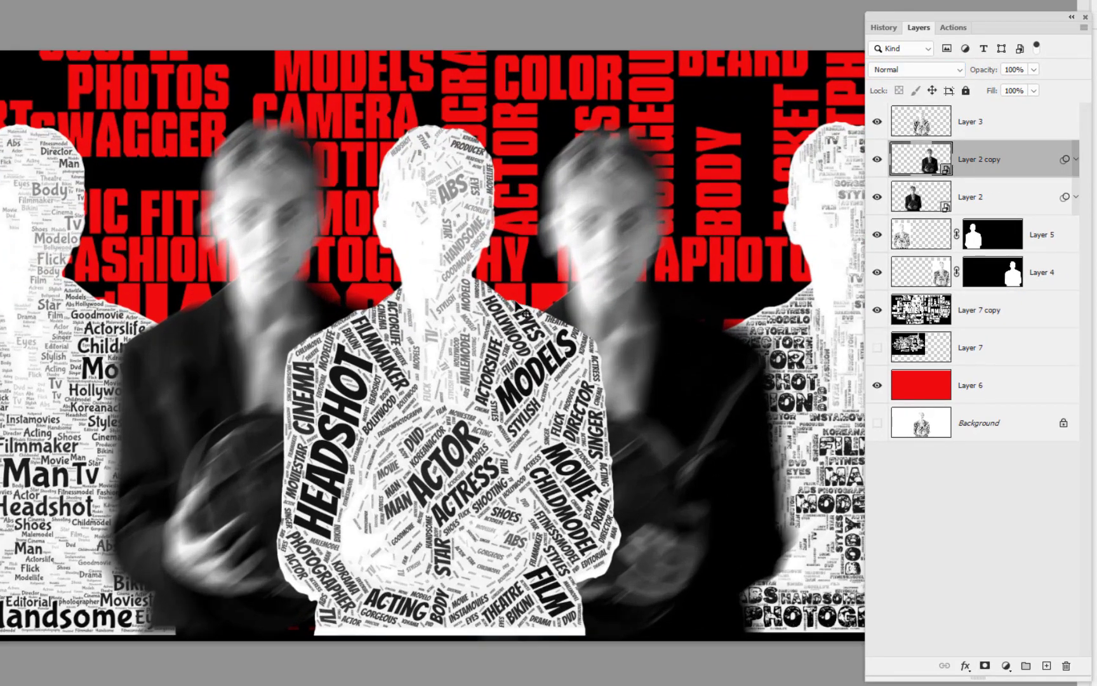
left_click(1001, 131)
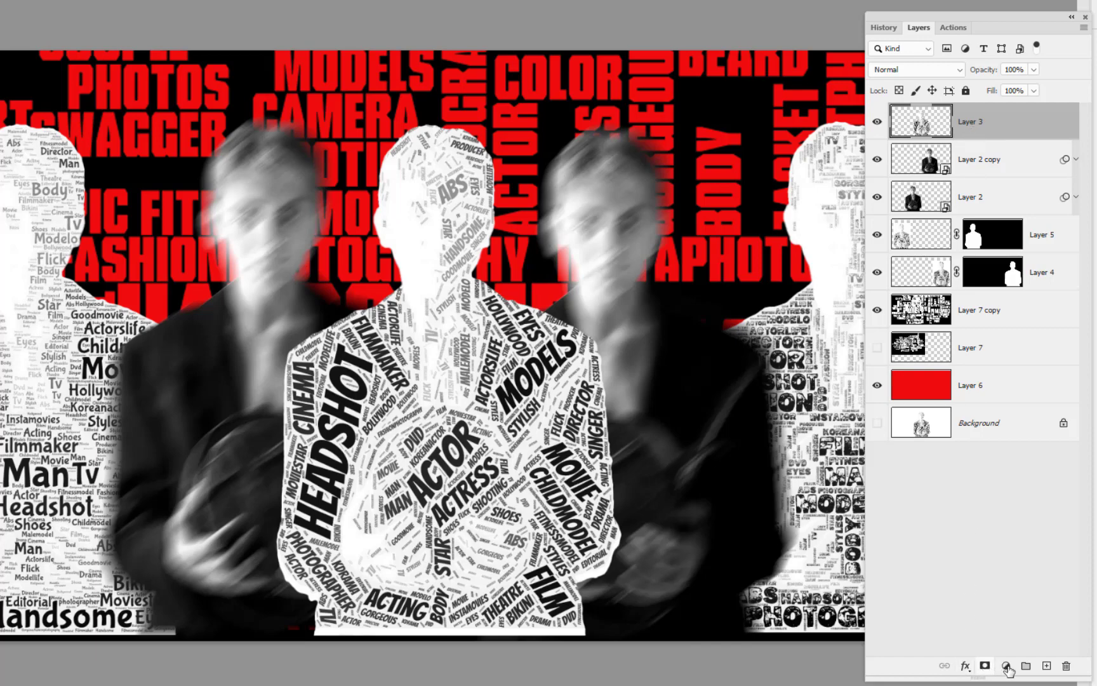
left_click_drag(1001, 678, 998, 543)
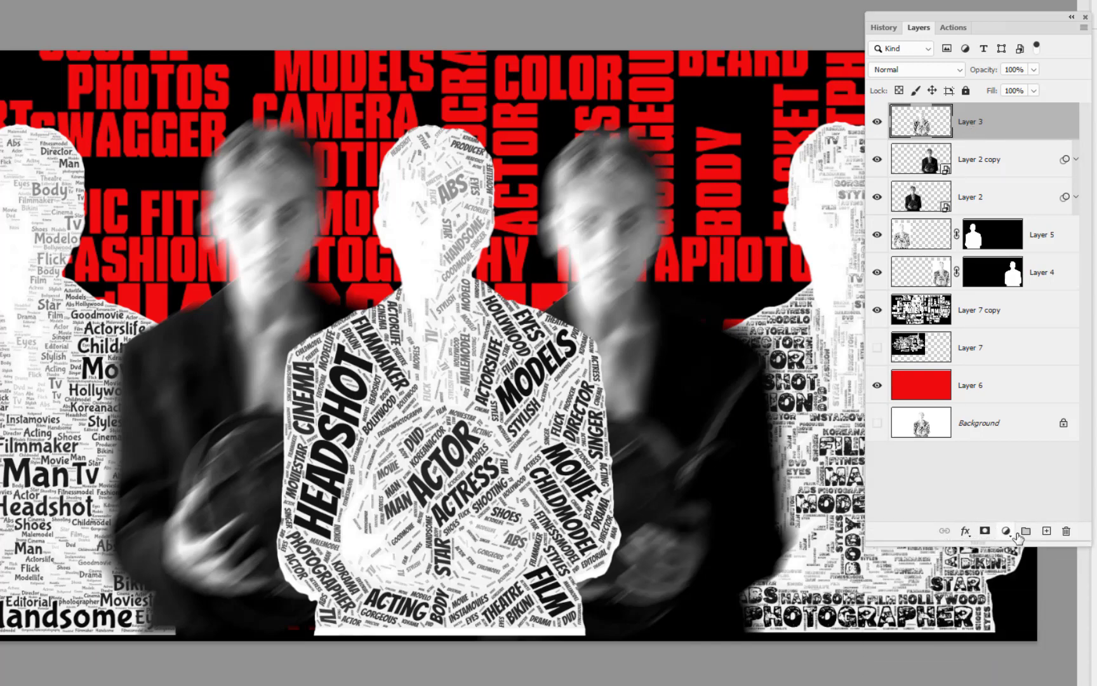
left_click(1006, 531)
left_click(1029, 267)
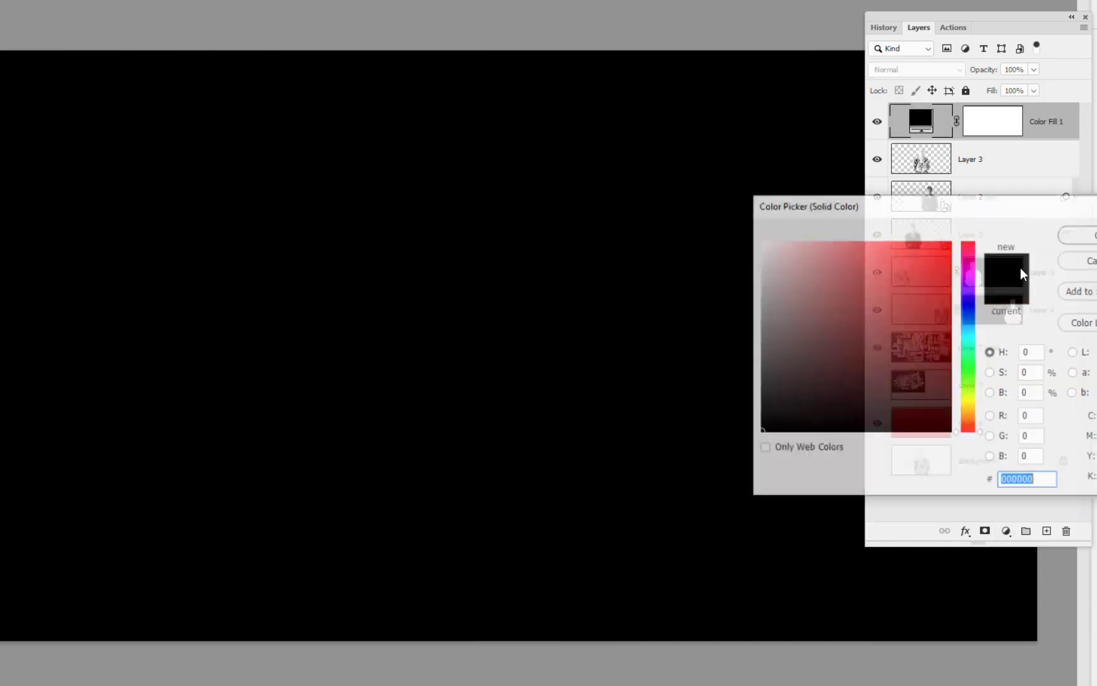
left_click(968, 333)
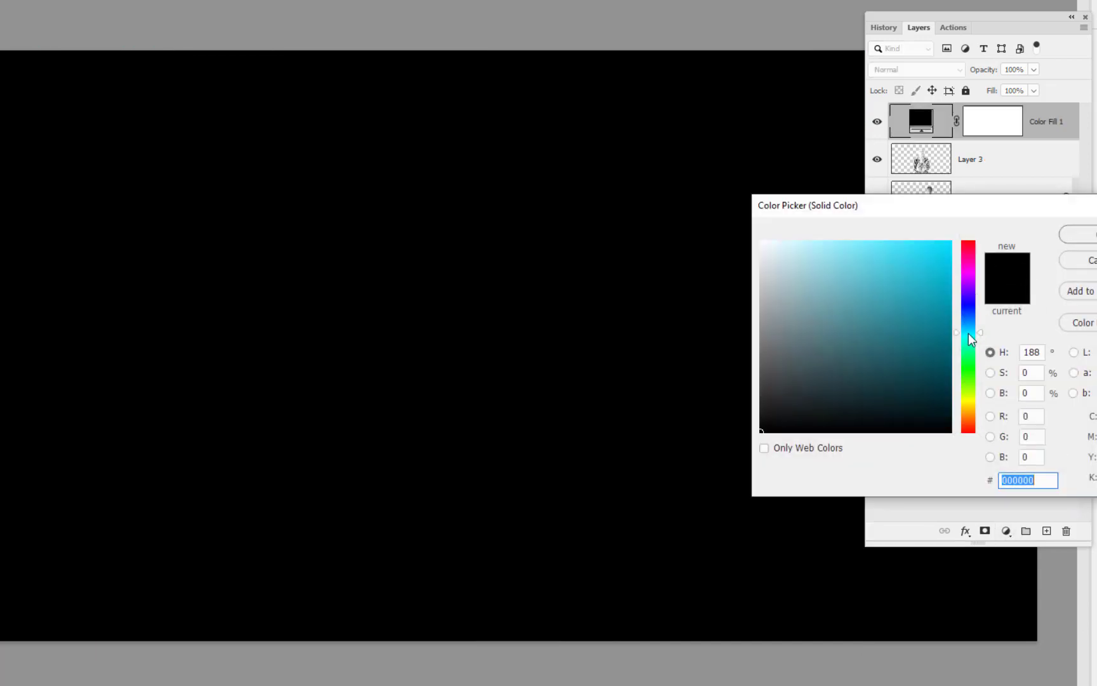
left_click(921, 255)
left_click(1082, 236)
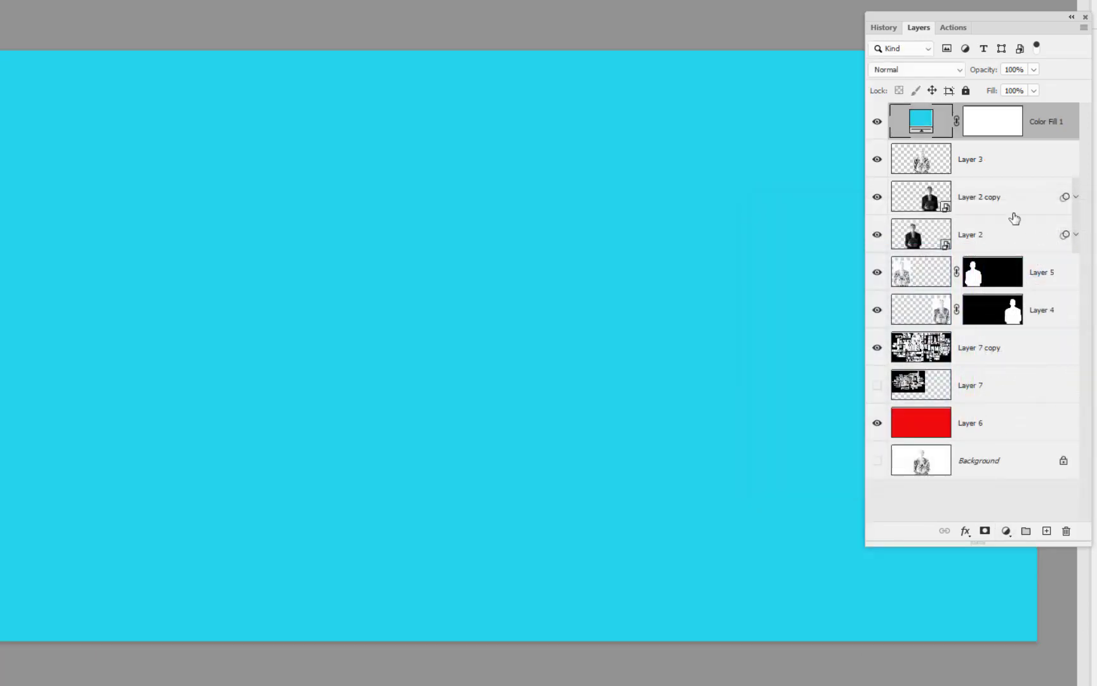
Step: Set the cyan fill layer's blend mode to Overlay and clip it to Layer 3, the central word cloud figure
left_click(960, 69)
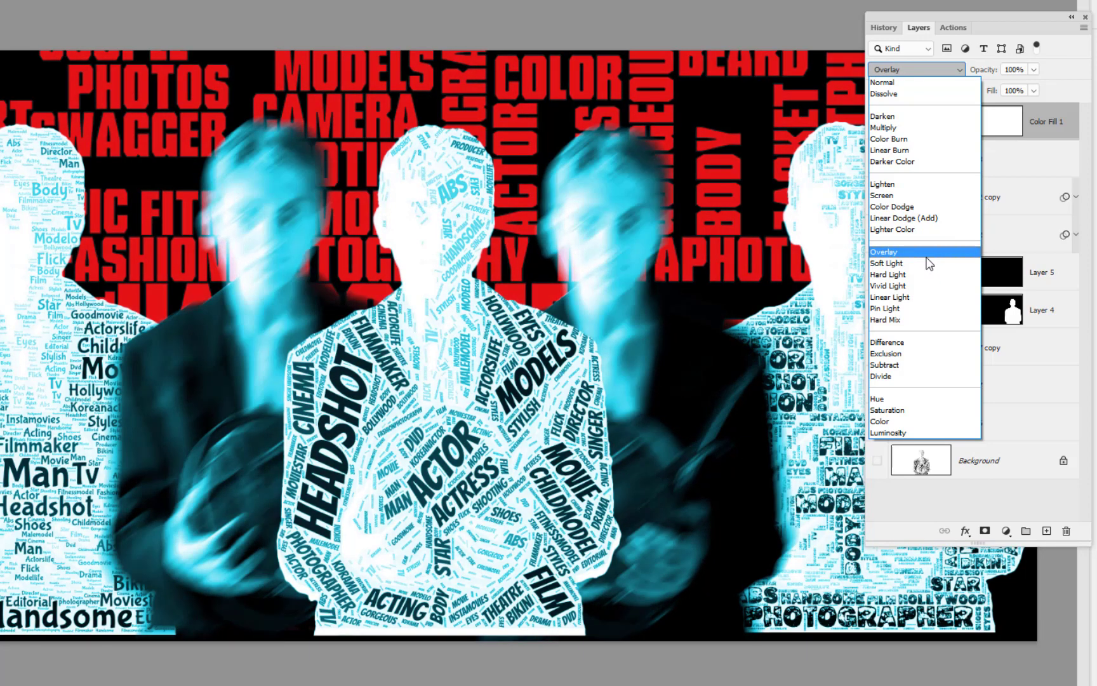
left_click(926, 256)
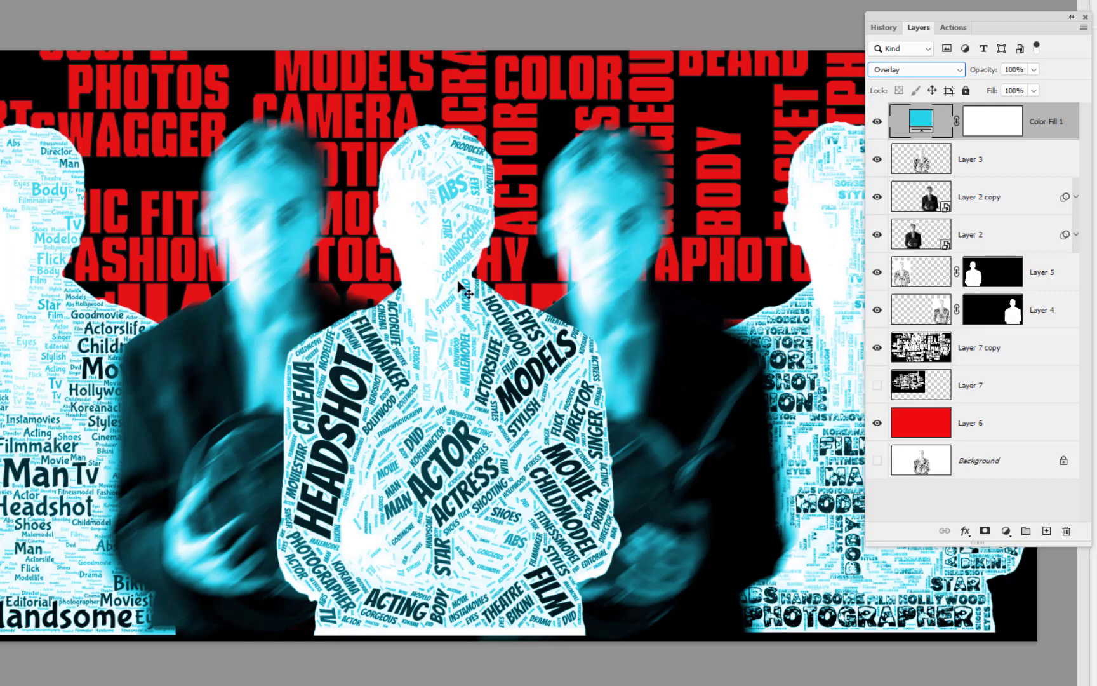
left_click(1038, 135, "alt")
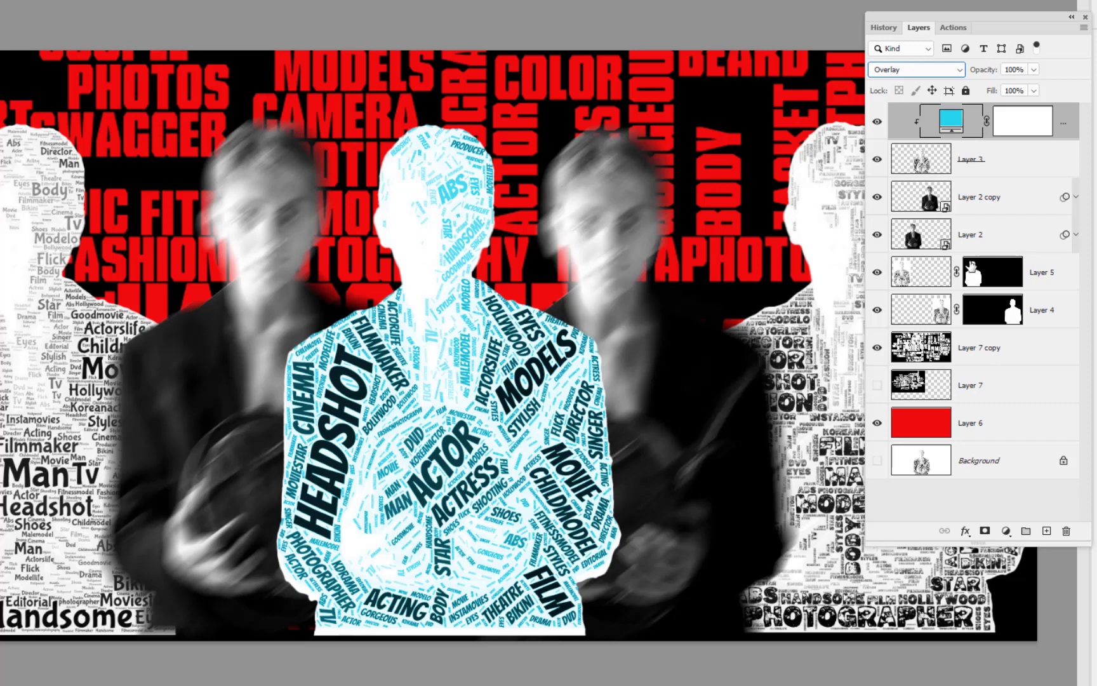
Step: Select Layer 5, the masked word cloud figure, as the layer to work on
key("shift+alt+n")
left_click(1059, 281)
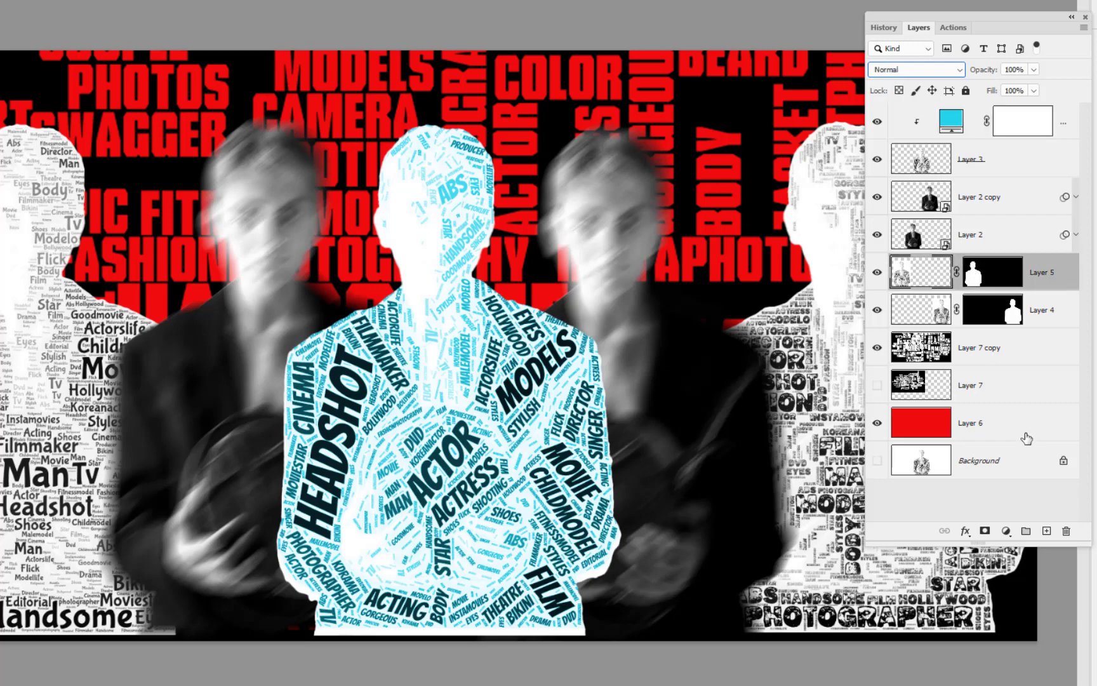